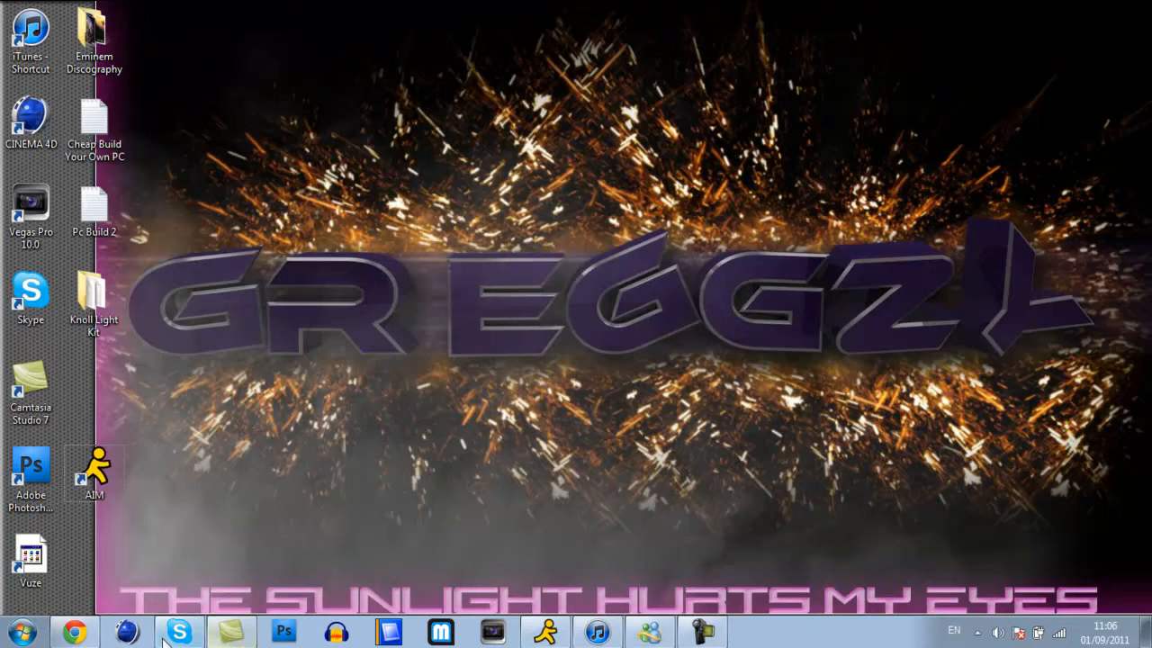
- Open the Intel graphics driver's display settings, set the notebook's Color Quality to 32 Bit and apply the change
left_click(388, 632)
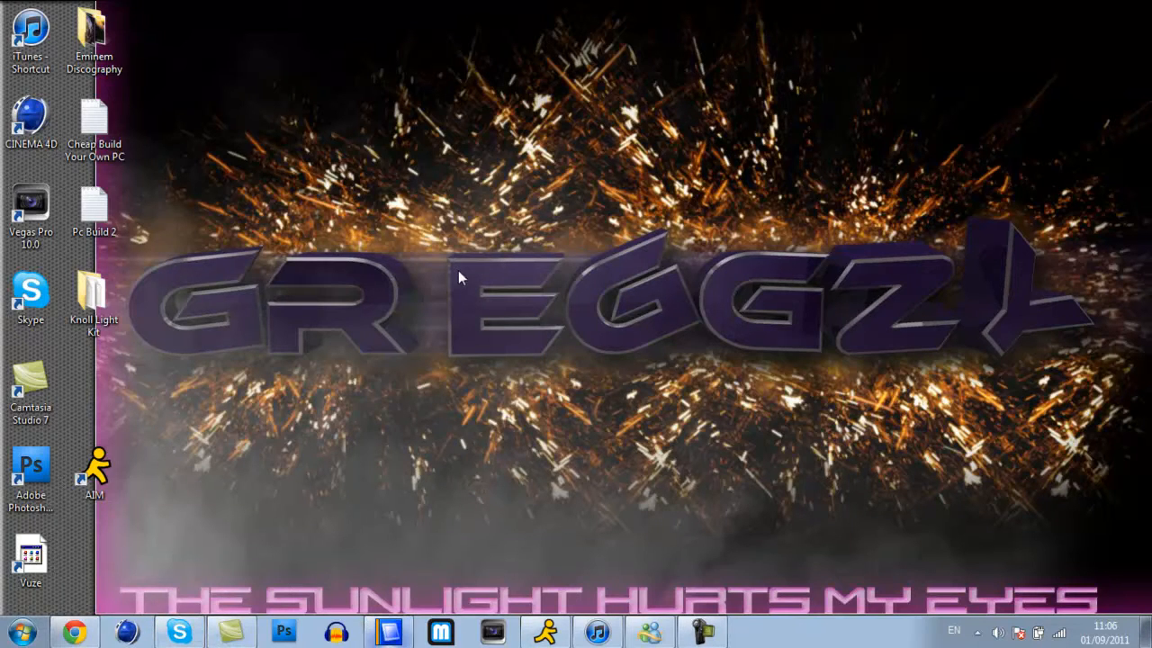
left_click(77, 123)
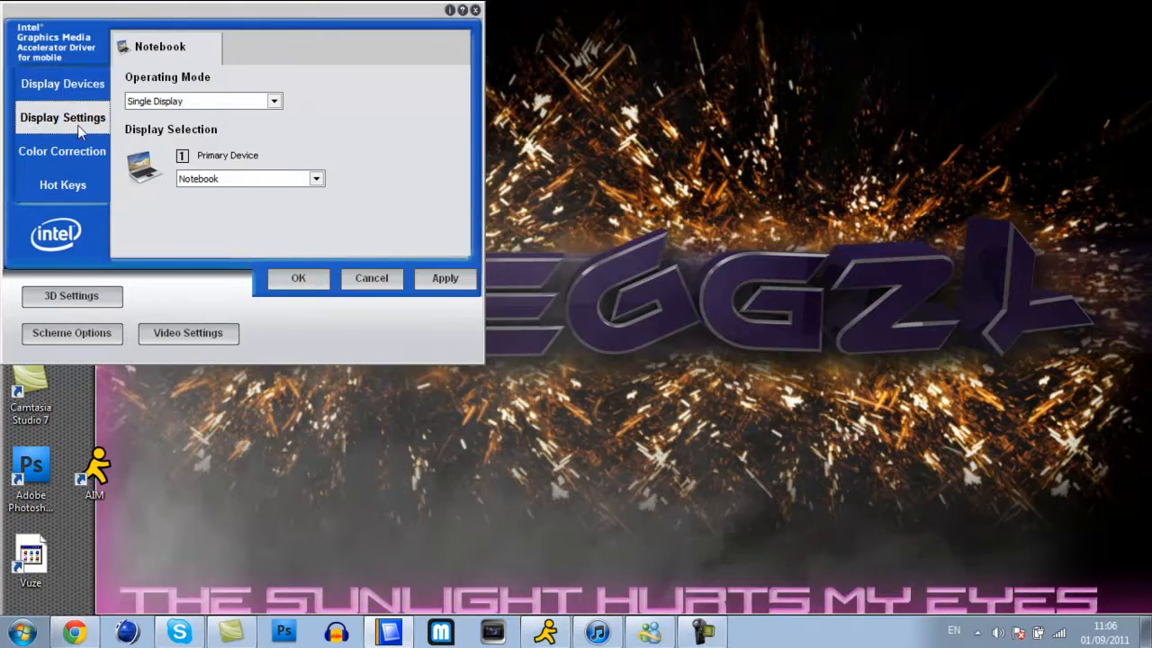
left_click_drag(364, 13, 716, 47)
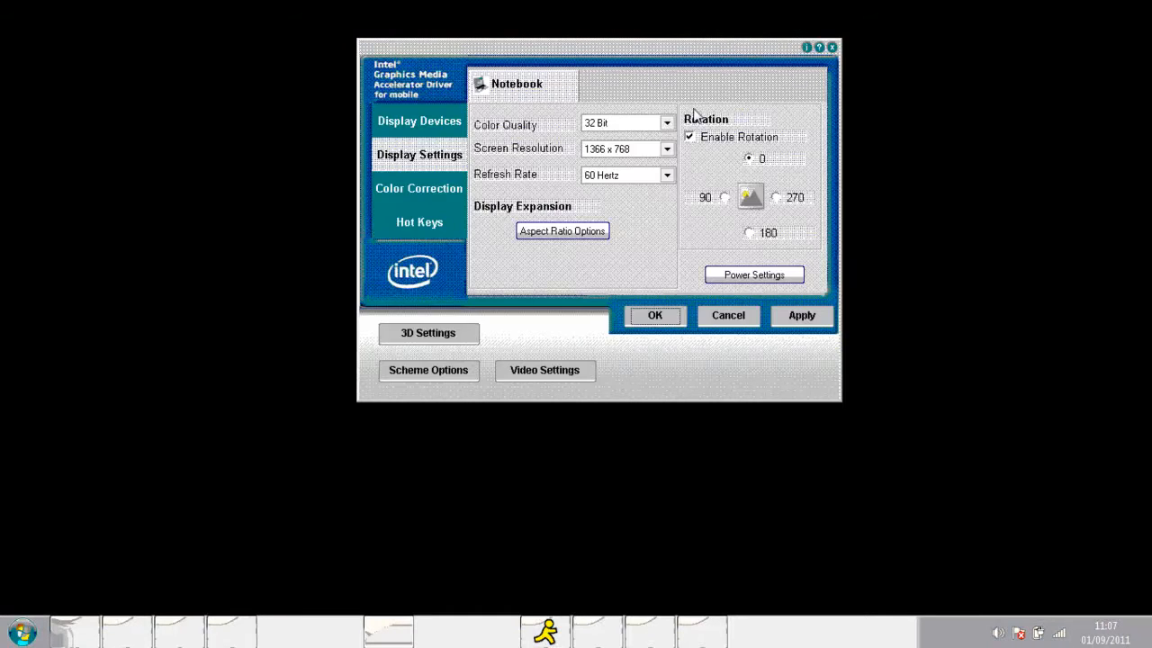
left_click(630, 123)
left_click(633, 168)
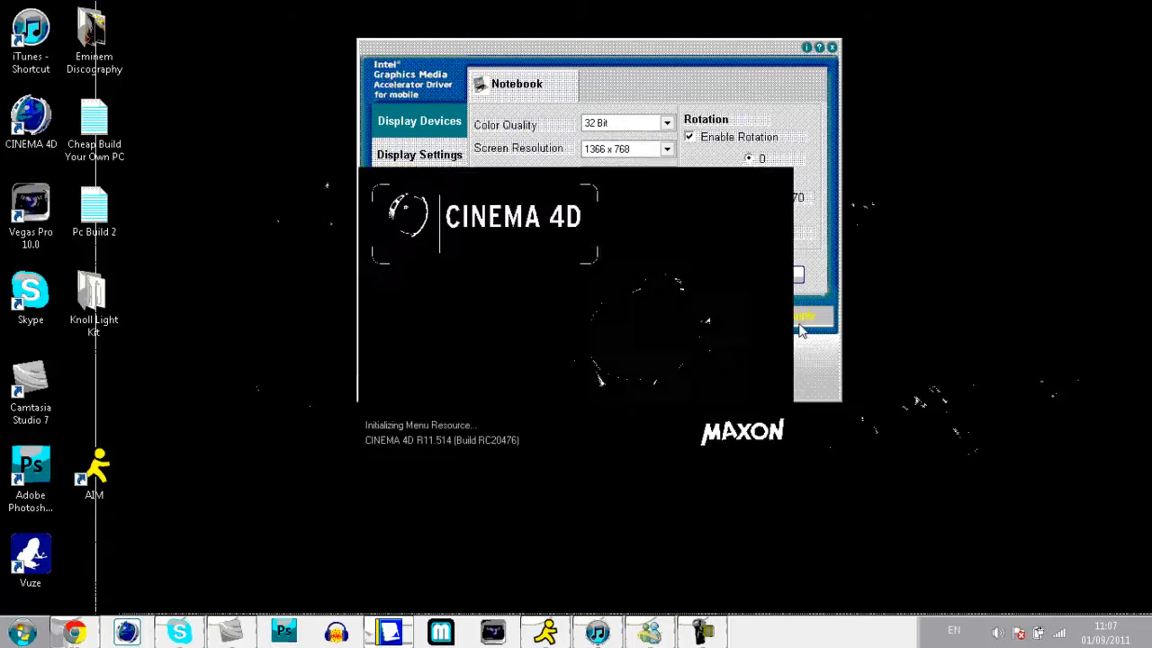
left_click(800, 324)
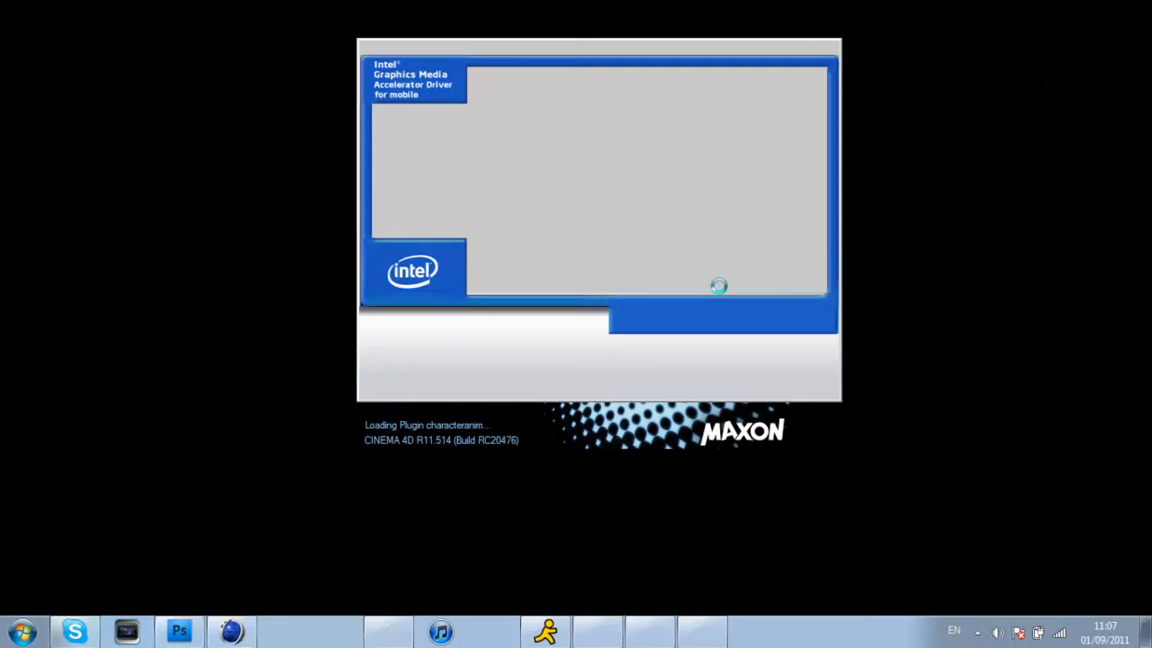
key("Return")
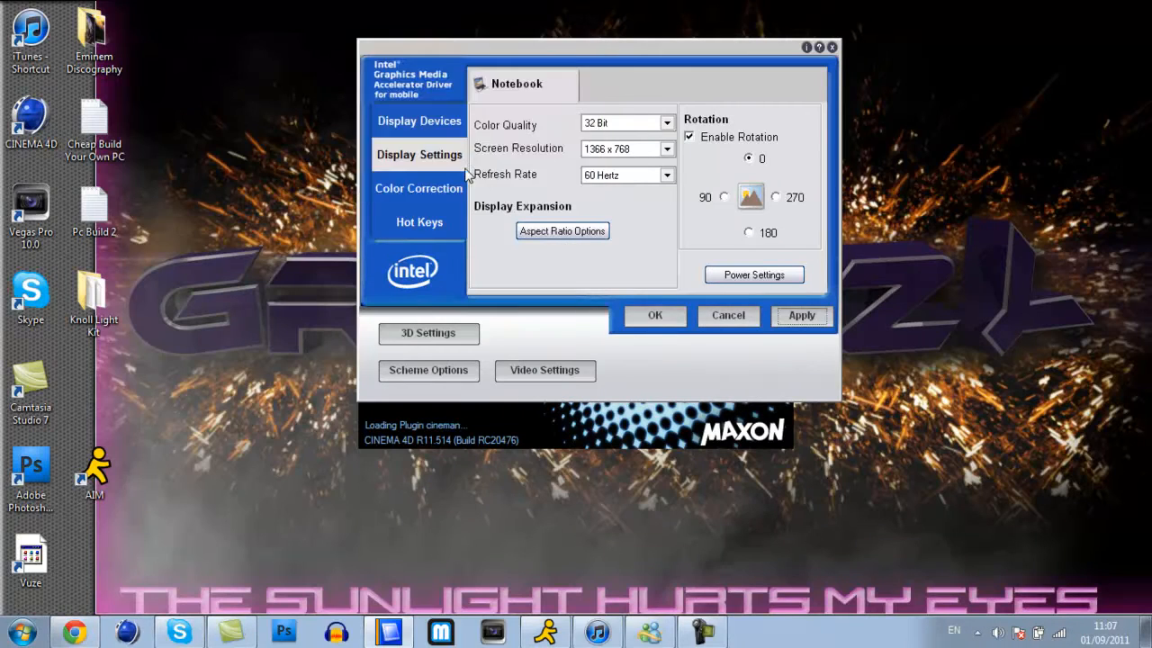
left_click(666, 320)
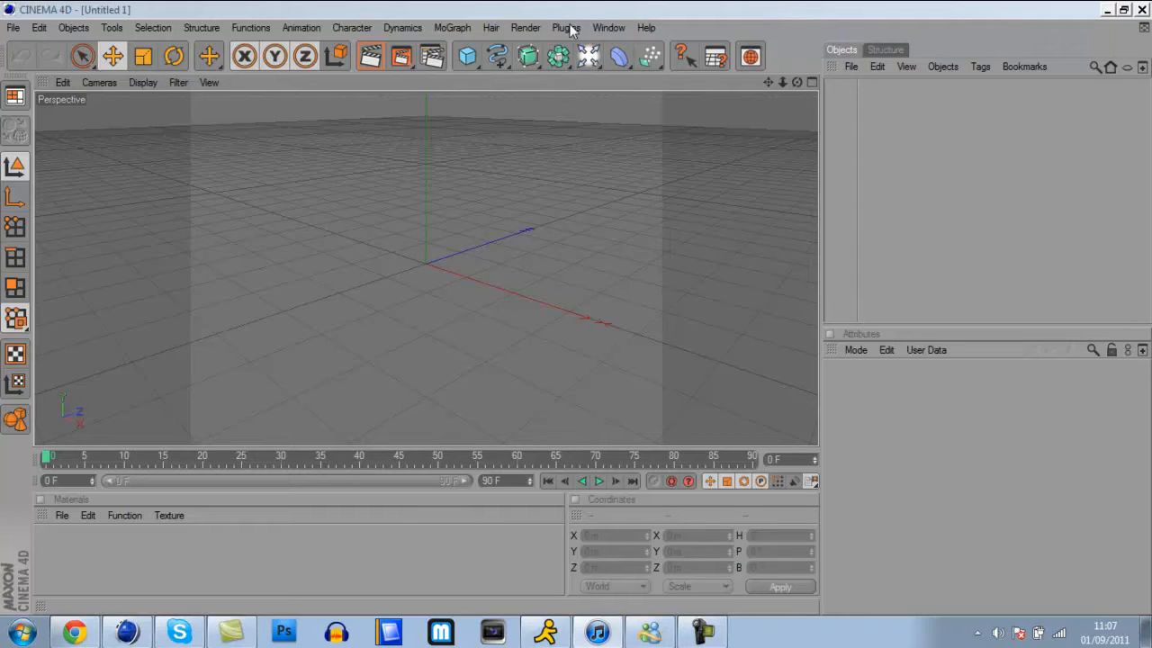
- Add a MoGraph Text Object to the empty Cinema 4D scene
left_click(447, 28)
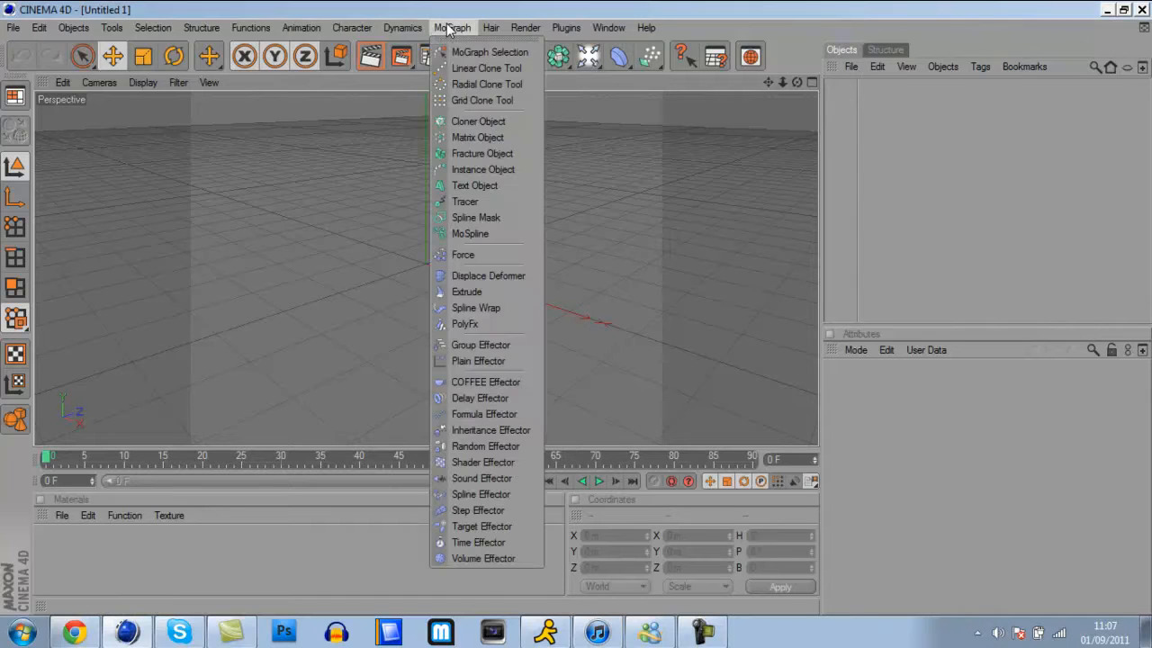
left_click(489, 184)
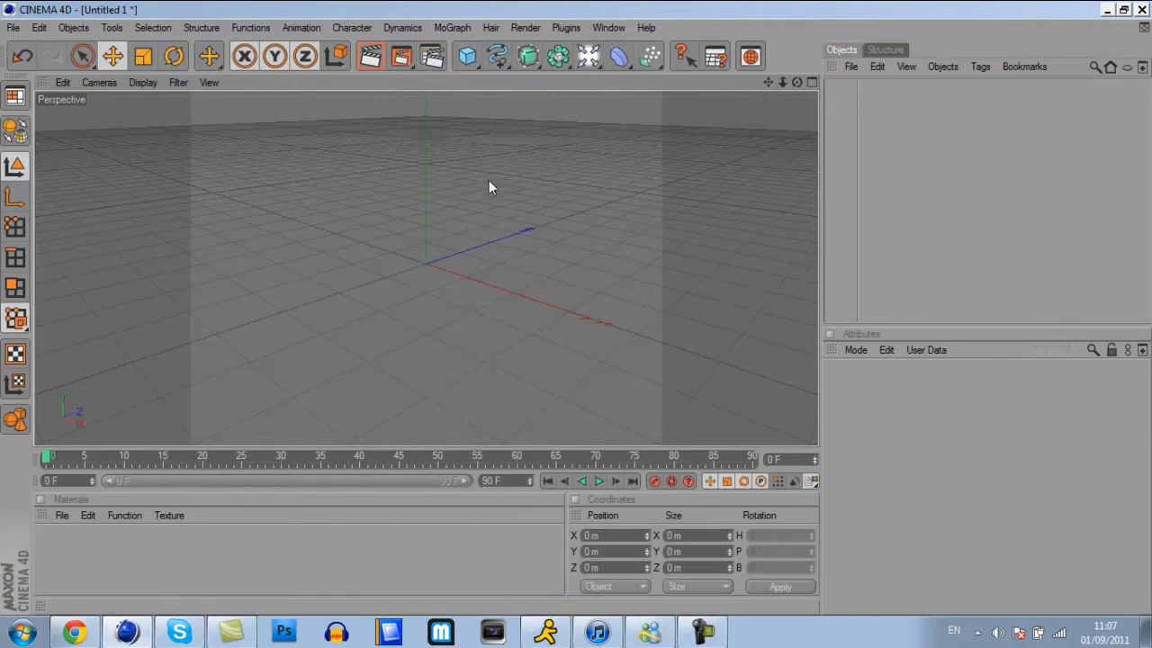
left_click(463, 29)
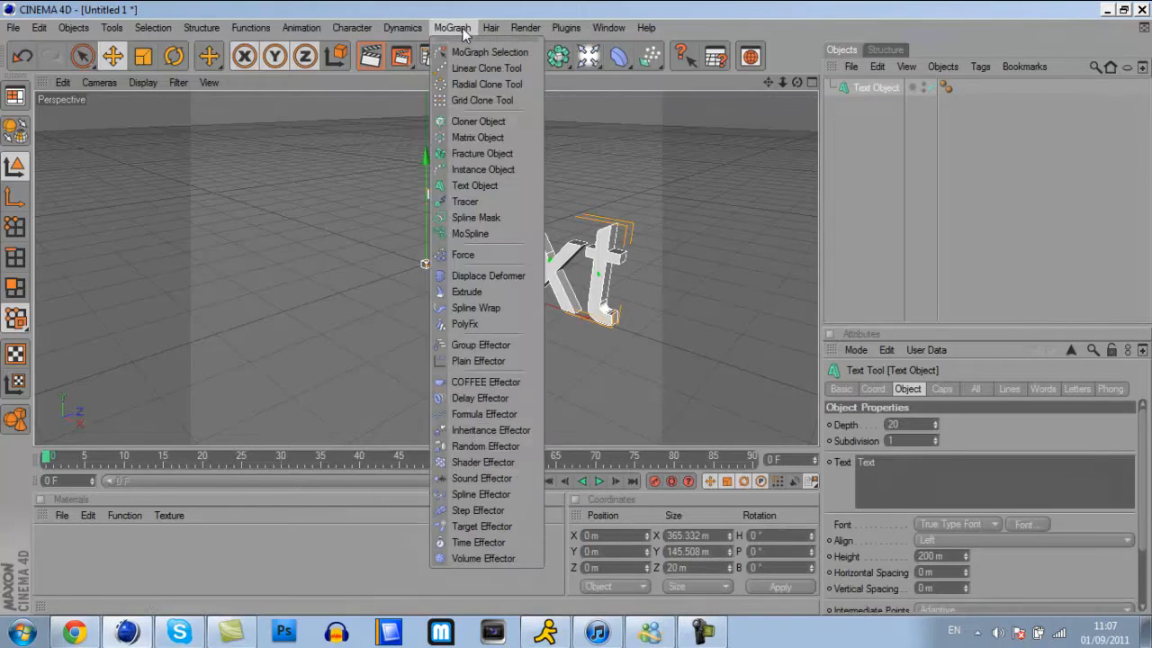
left_click(565, 8)
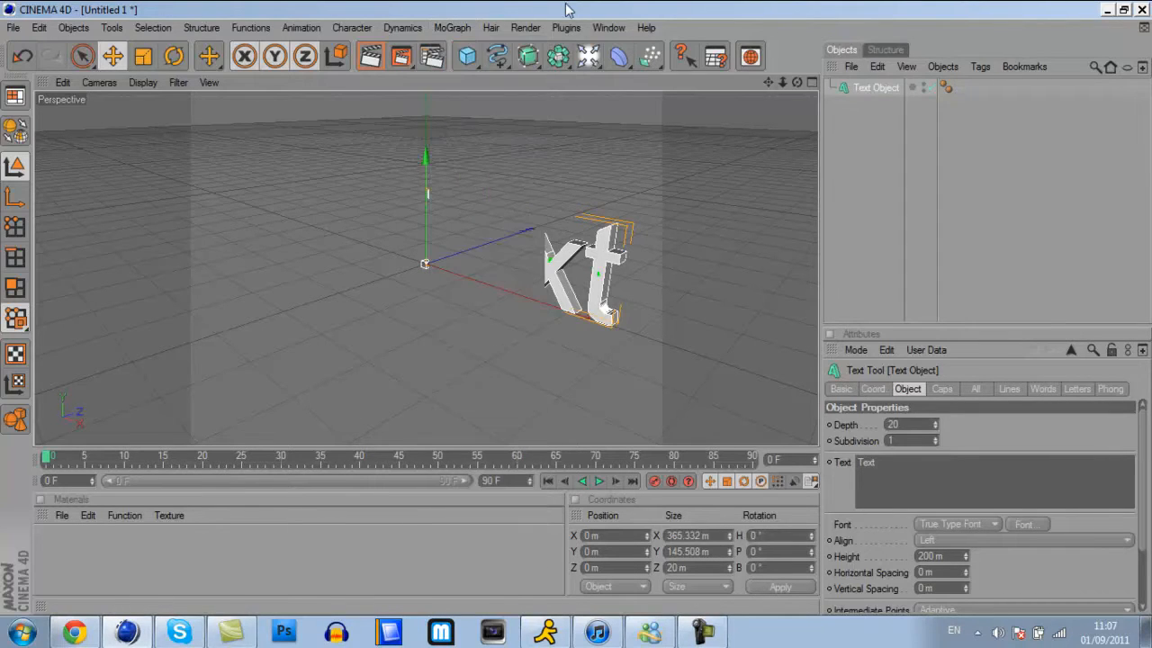
- Change the text object's wording to "Greggzy" and frame the whole word in the perspective view
left_click_drag(797, 83, 785, 244)
left_click(911, 485)
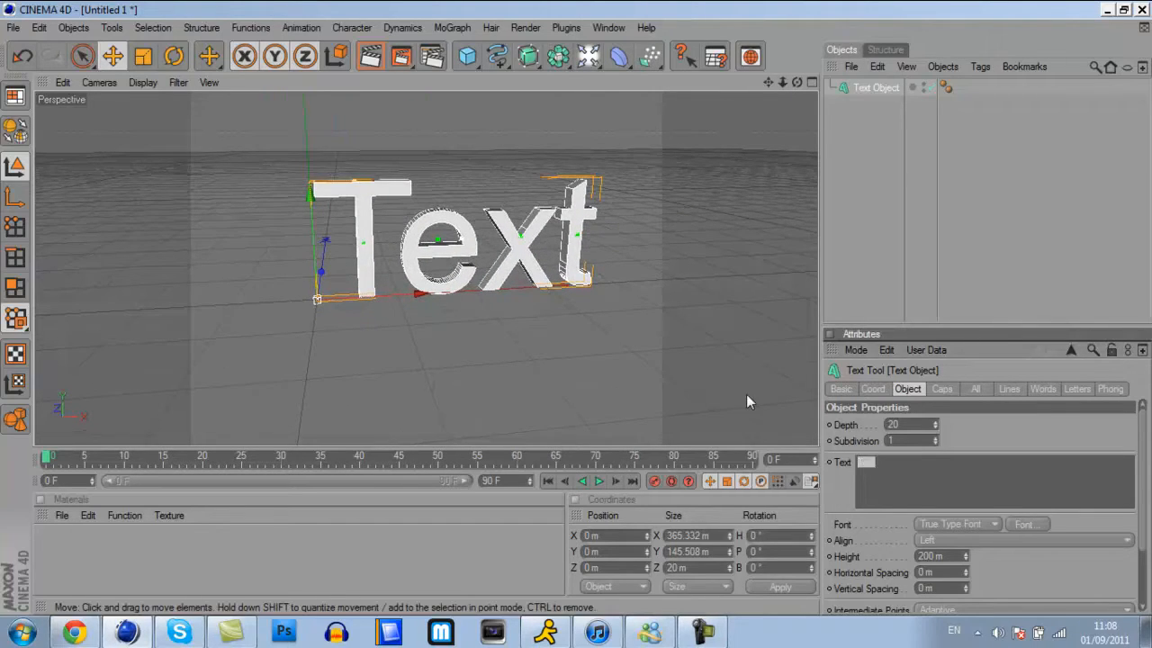
type("Greggzy")
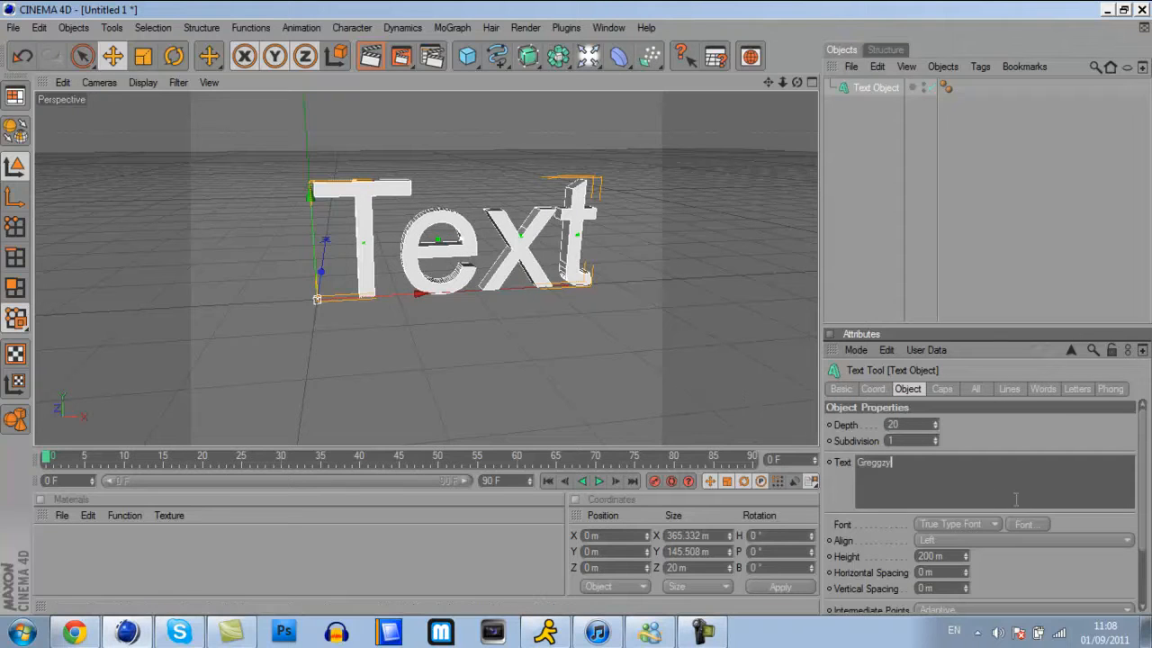
left_click(1062, 412)
left_click_drag(768, 82, 717, 77)
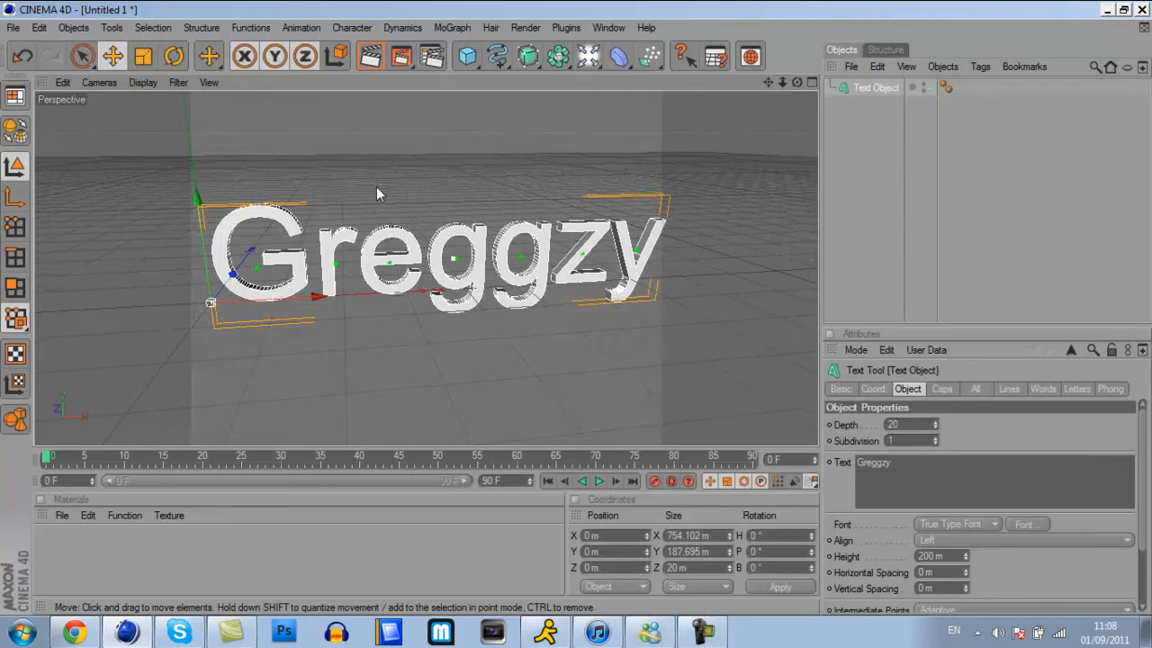
- Set the render output to the Film/Video preset HDV/HDTV 720 29.97
left_click(432, 57)
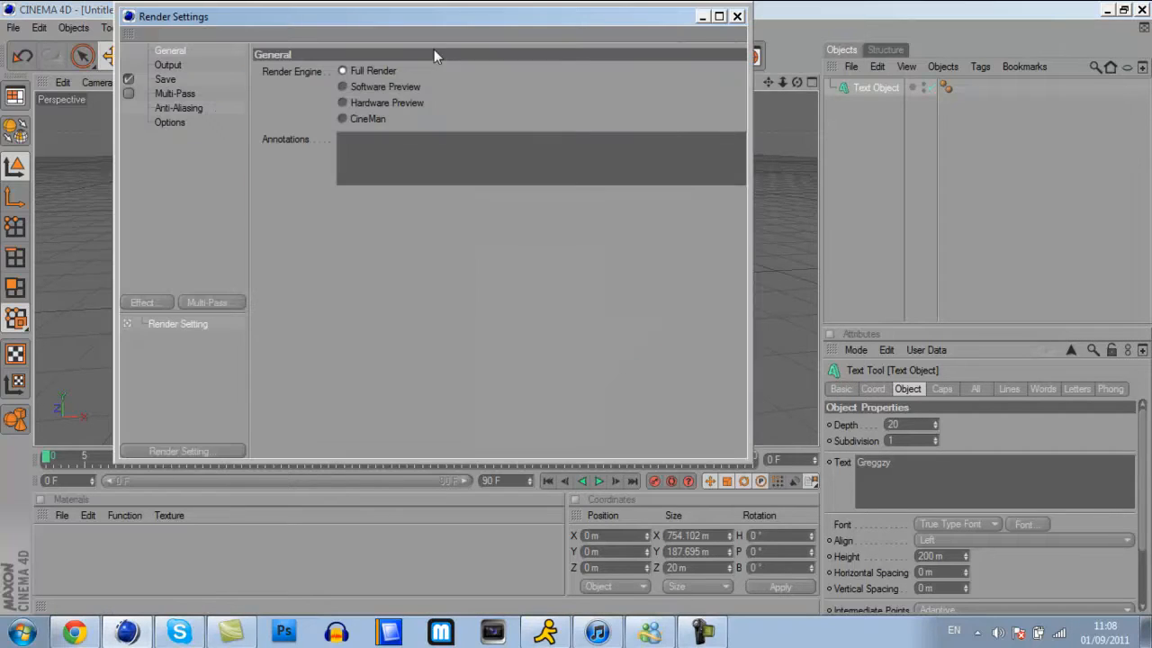
left_click(168, 66)
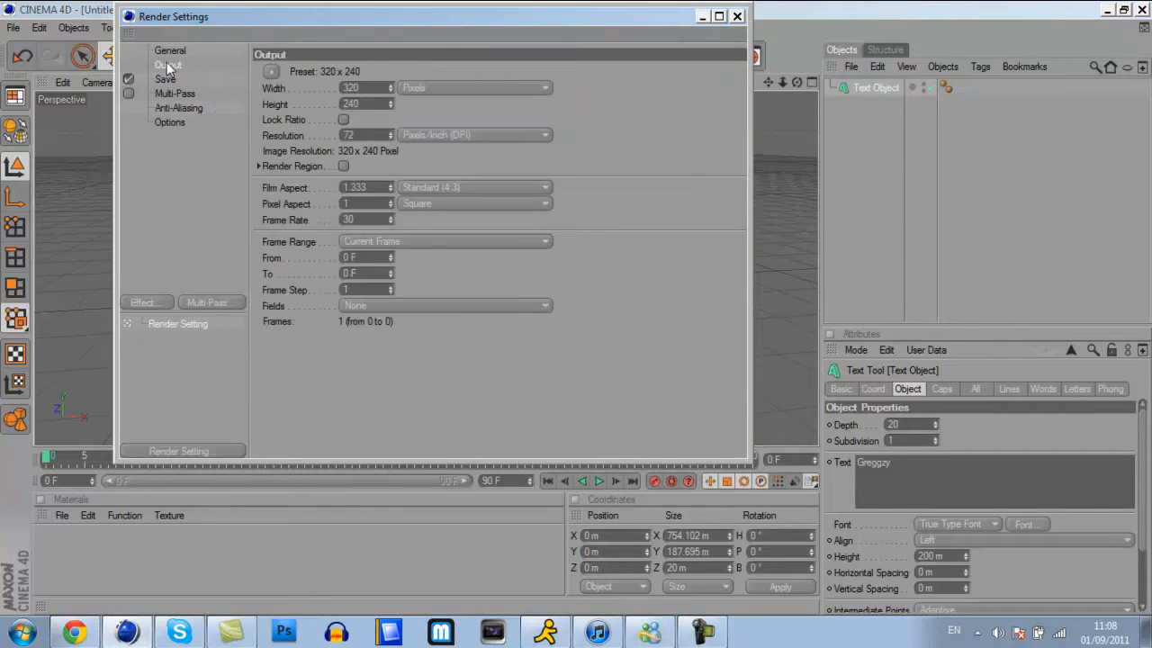
left_click(272, 70)
mouse_move(307, 123)
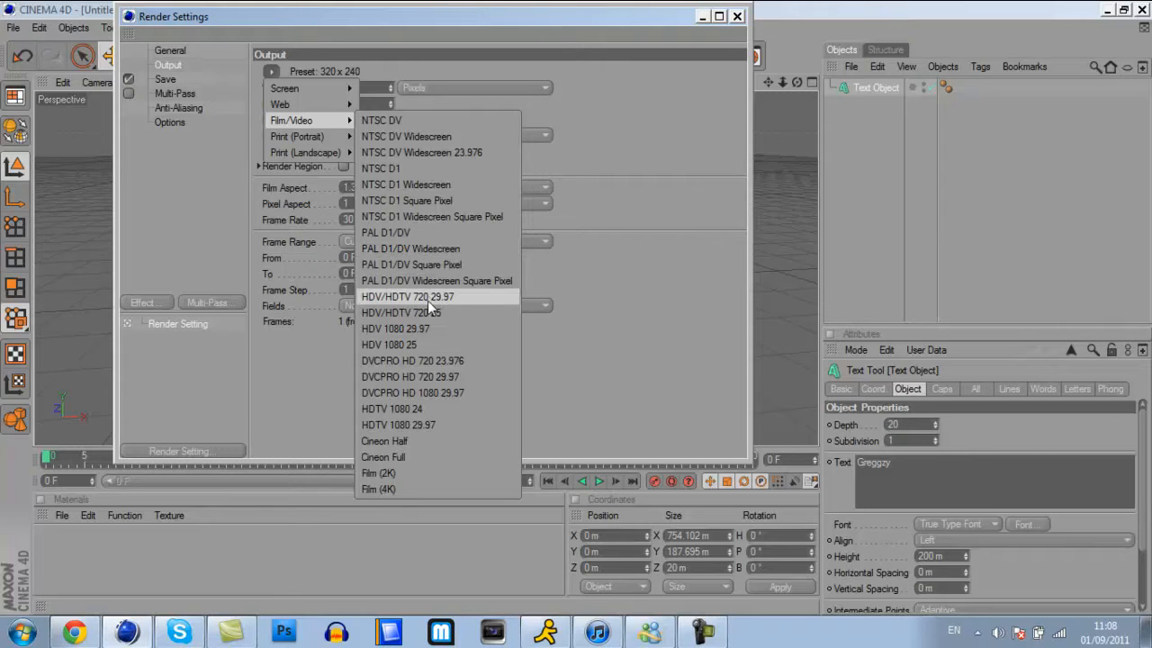
left_click(453, 299)
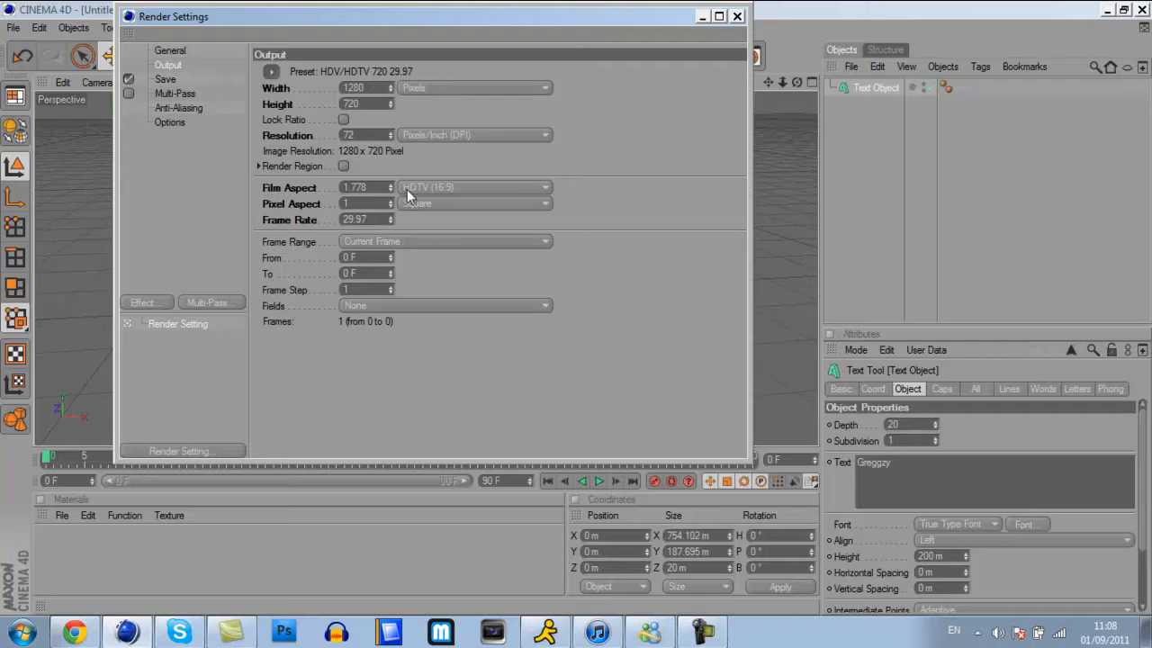
- Set the render's save file to "Tutorial" in the 3D Text folder
left_click(162, 81)
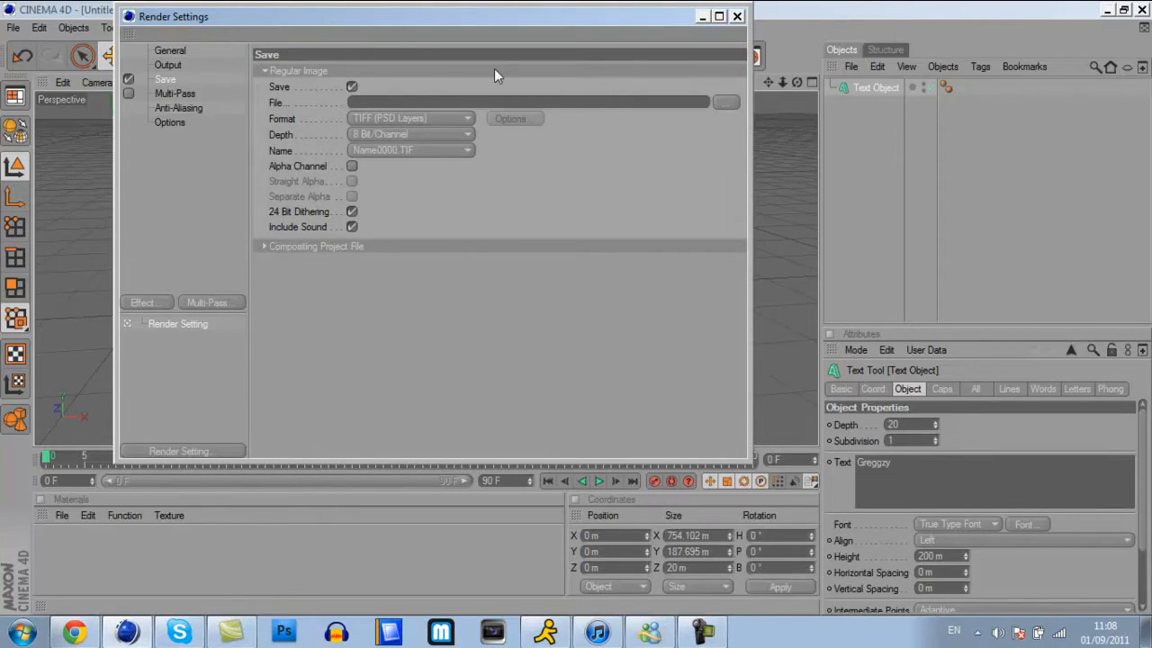
left_click(725, 102)
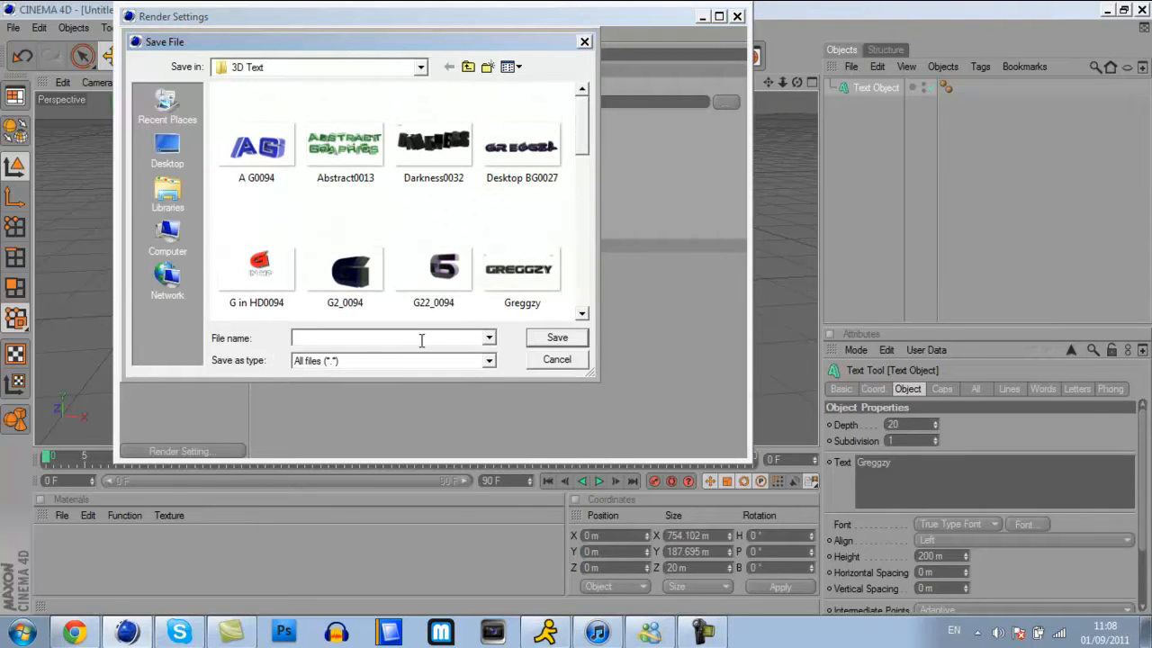
type("Tutorial")
key("Return")
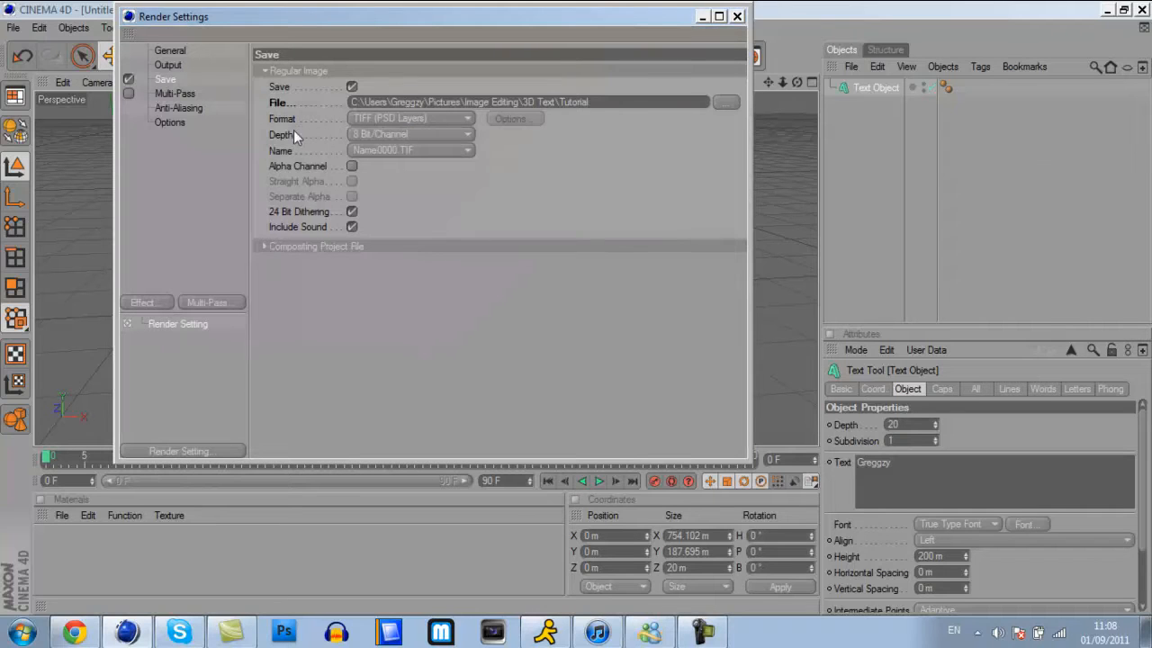
- Set the saved image to PNG format at 16 Bit/Channel, with Alpha Channel and Straight Alpha enabled
left_click(400, 117)
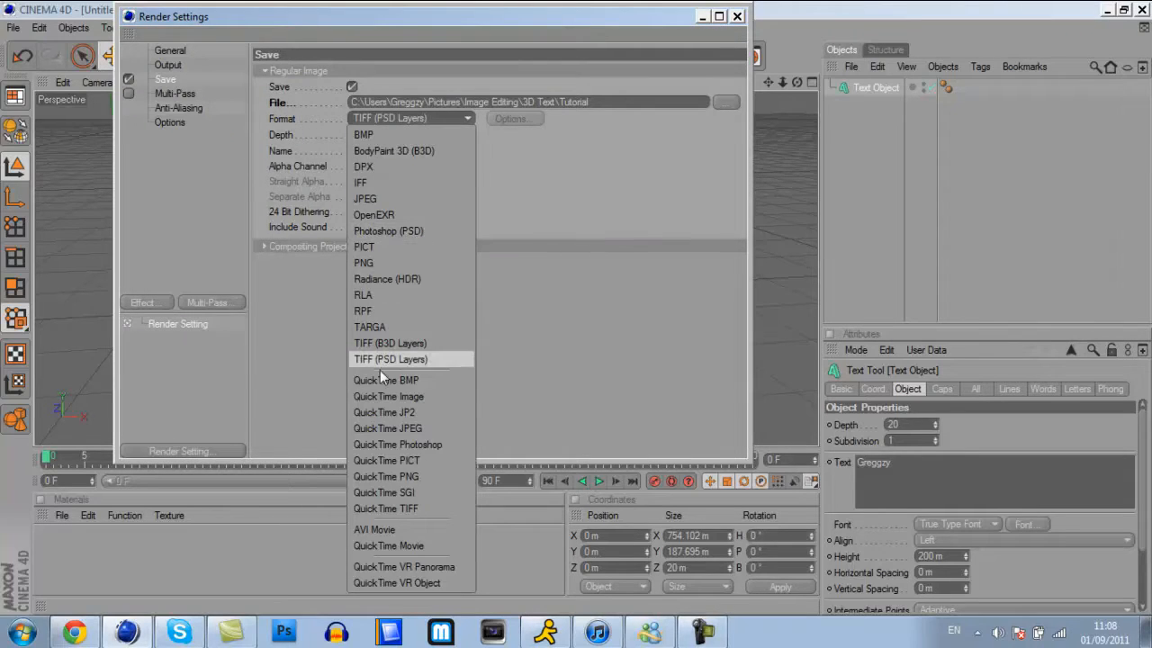
left_click(375, 265)
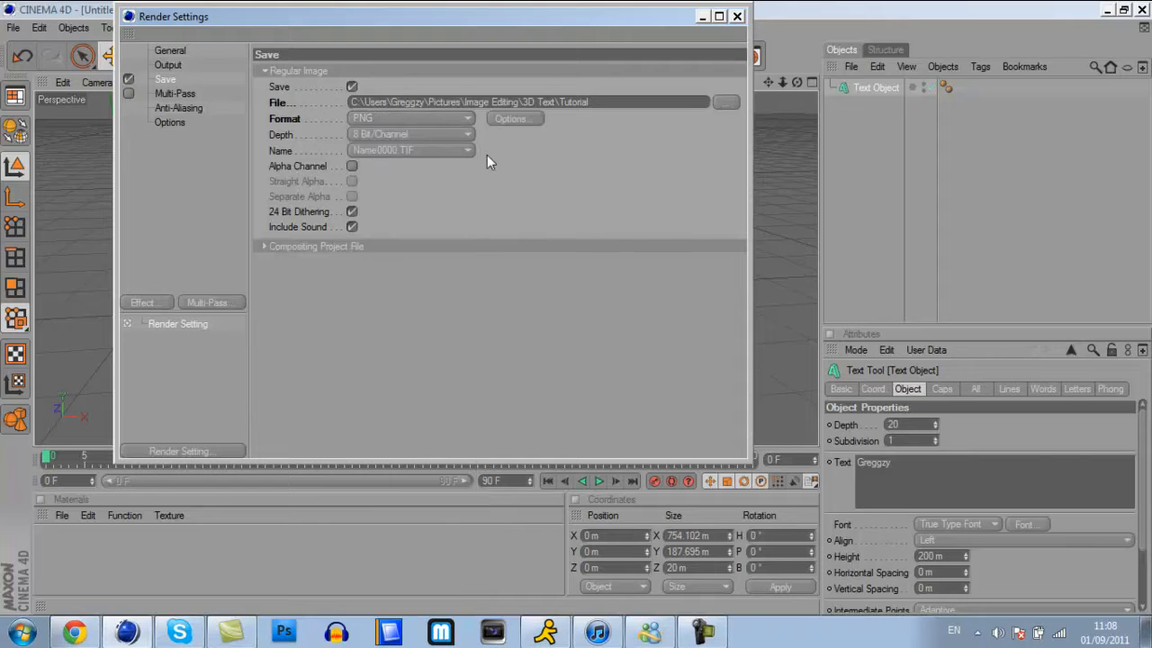
mouse_move(536, 15)
left_mouse_down()
mouse_move(569, 27)
mouse_move(549, 30)
left_mouse_up()
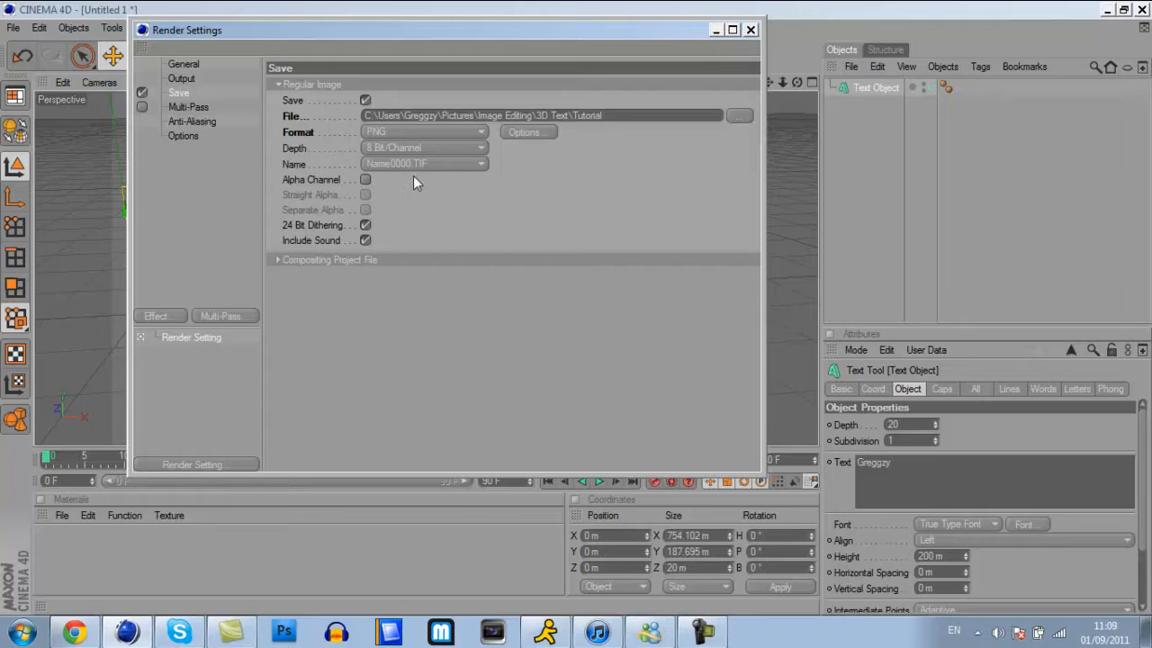
left_click(387, 150)
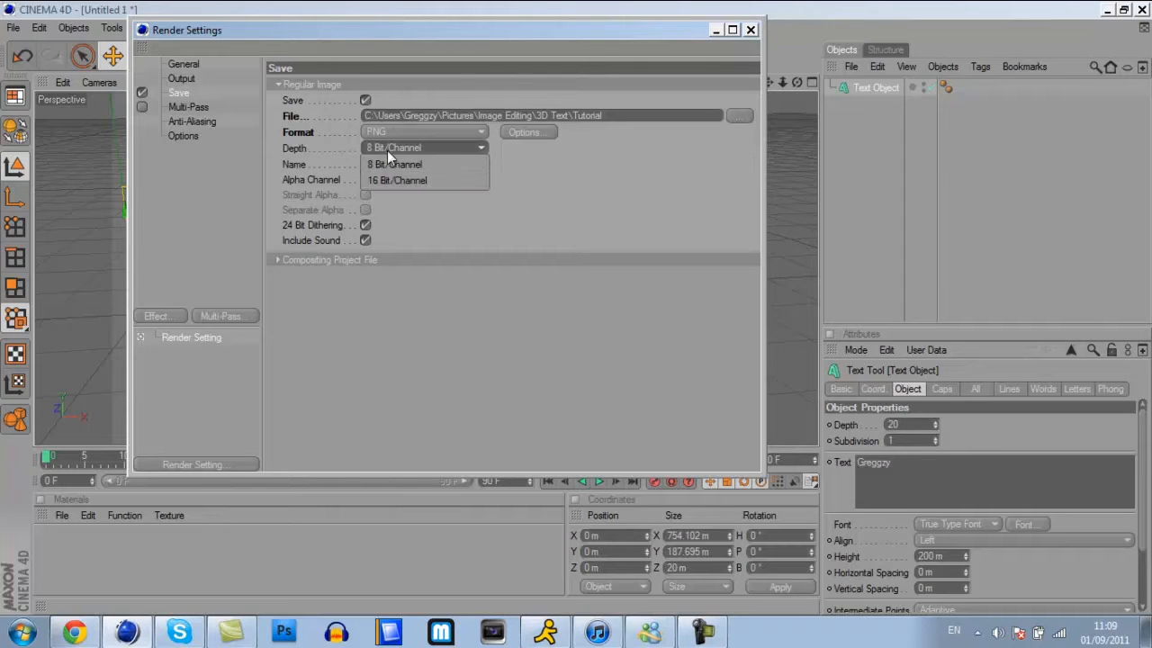
left_click(384, 181)
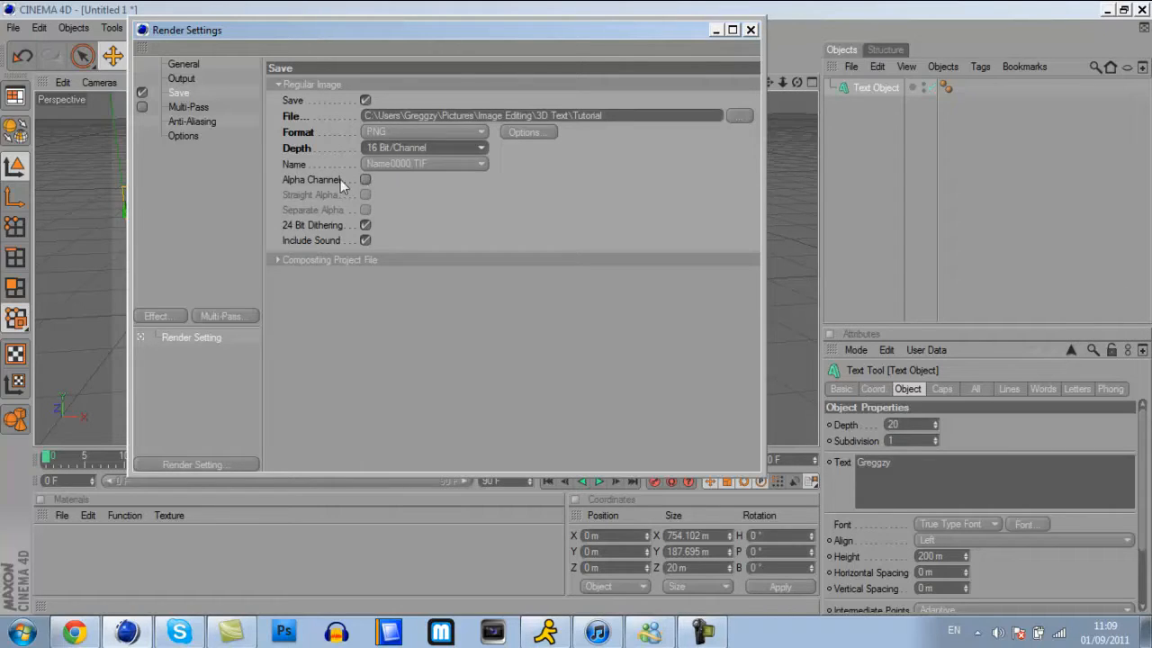
left_click(366, 179)
left_click(365, 195)
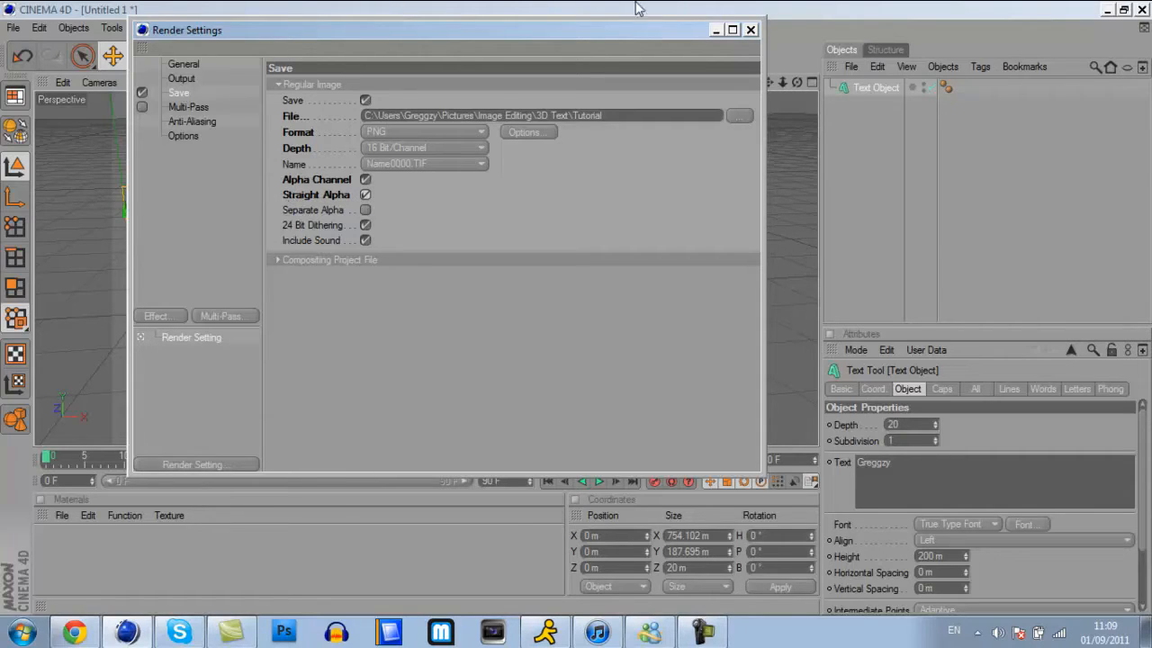
- Set the render's Anti-Aliasing to Best and close the render settings
left_click(189, 122)
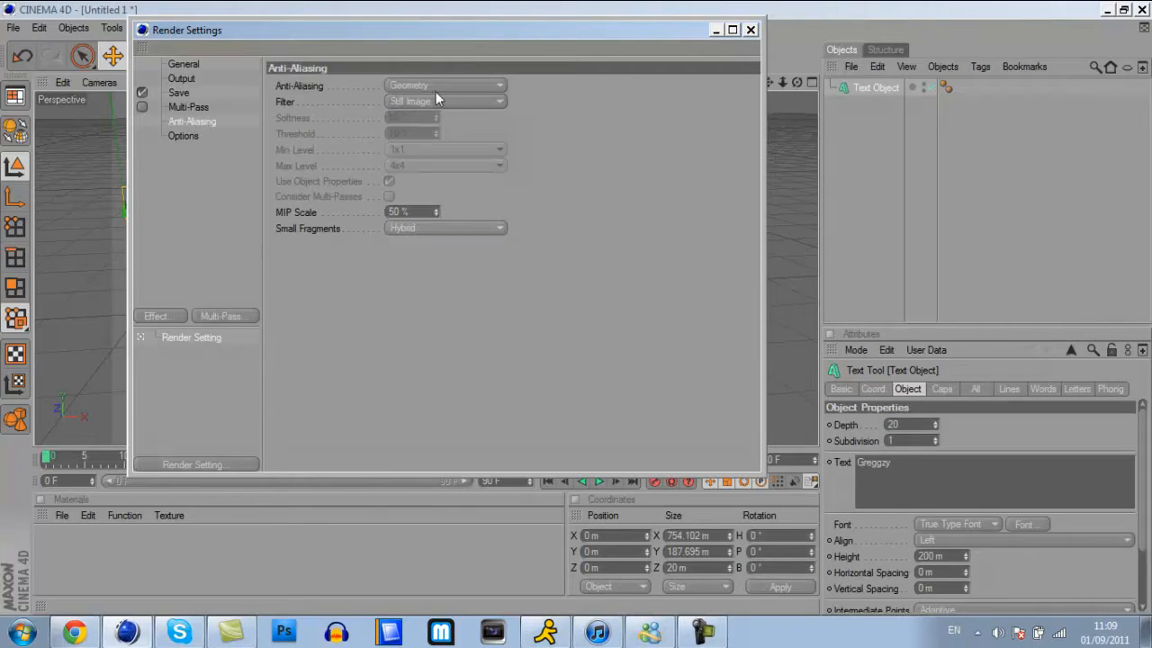
left_click(429, 86)
left_click(417, 132)
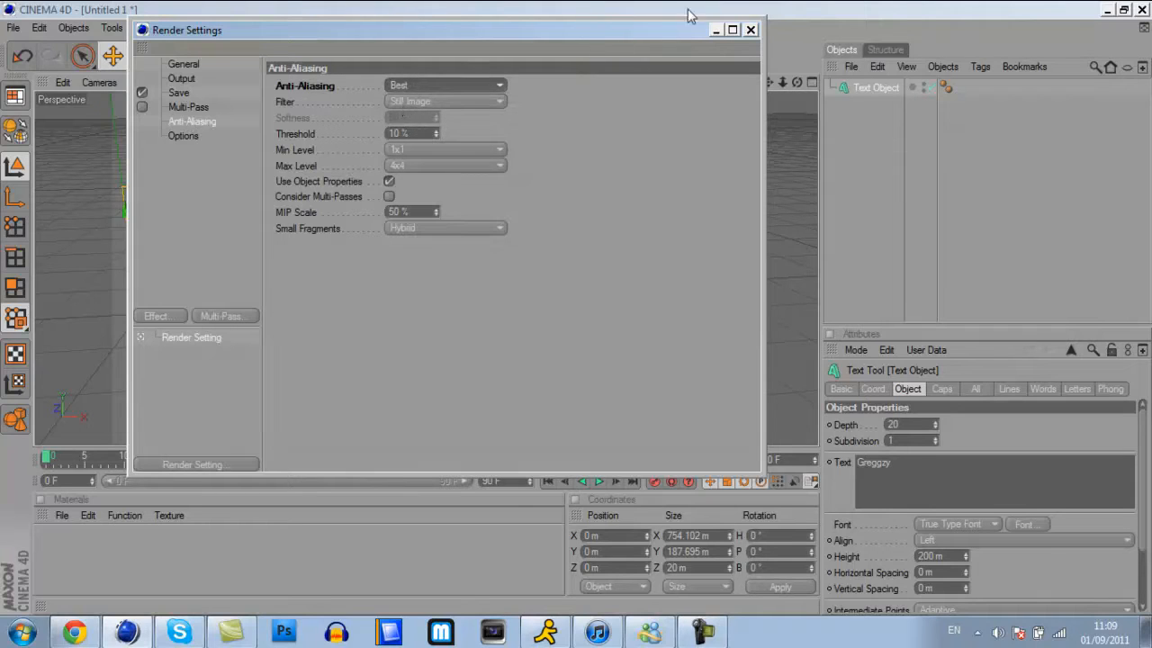
left_click(749, 31)
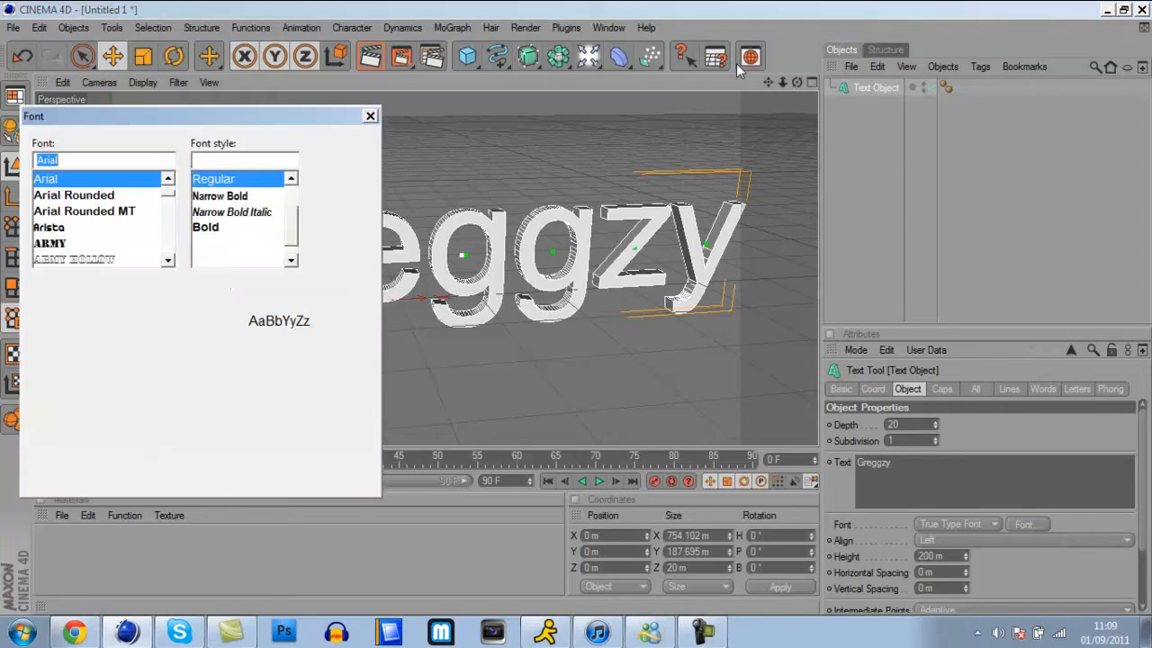
- Change the text object's font to Xirod Regular and fit the wider word in the perspective view
type("xi")
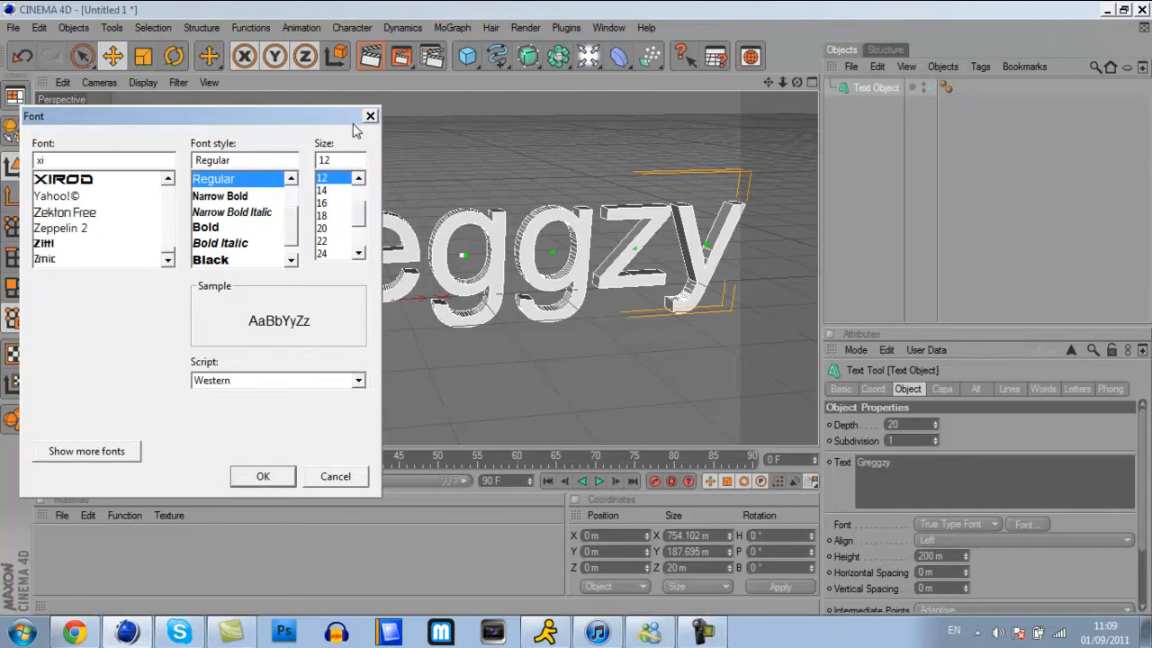
left_click(112, 183)
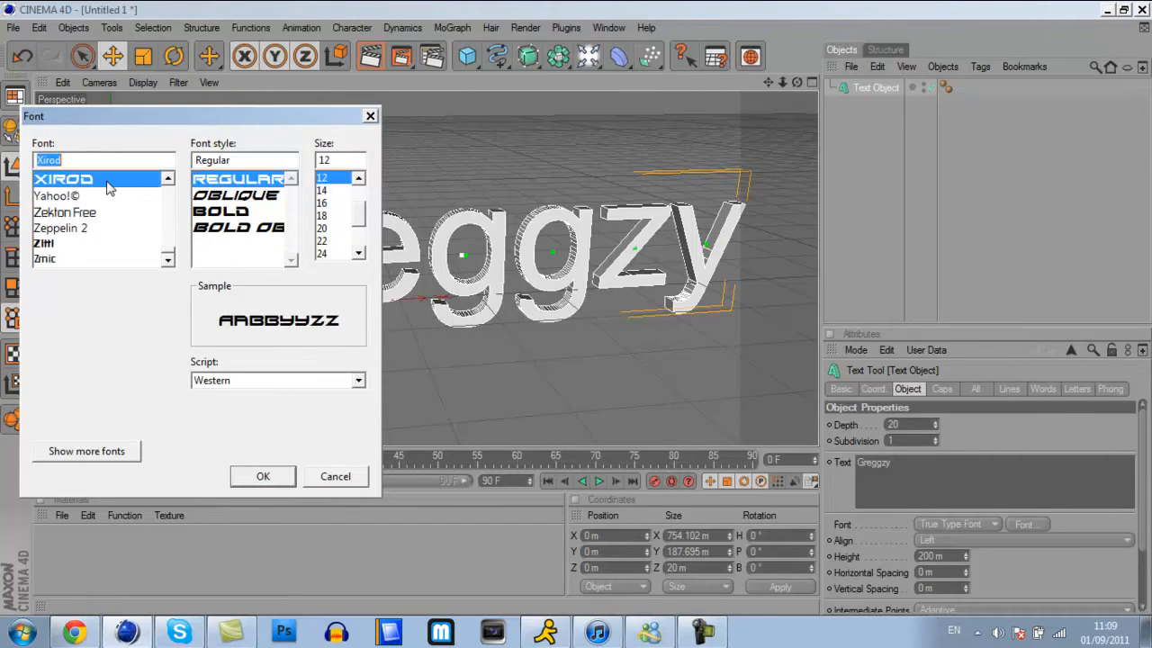
left_click(255, 478)
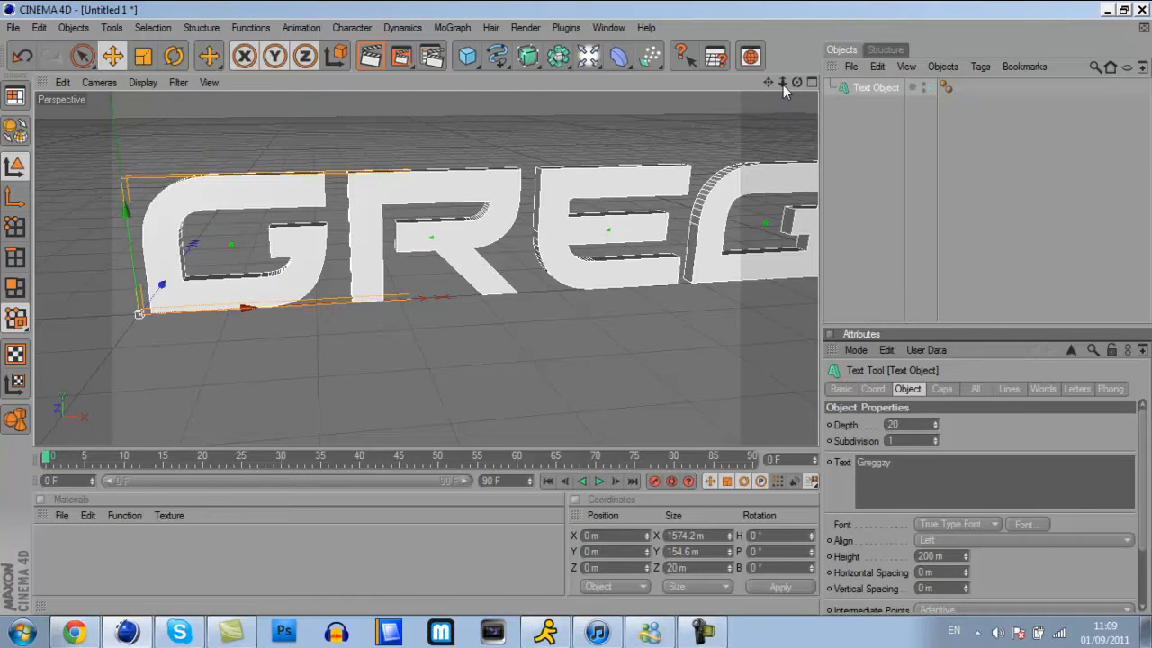
left_click_drag(783, 85, 601, 102)
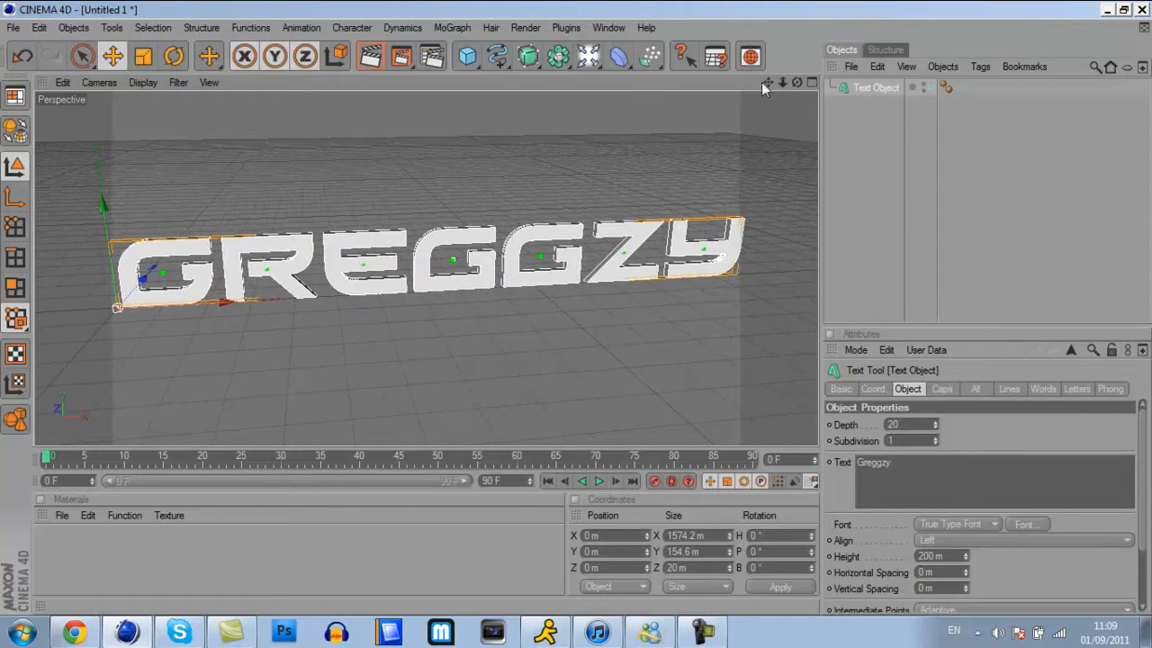
- Increase the text object's extrusion depth, first trying 80 and settling on 90
double_click(922, 425)
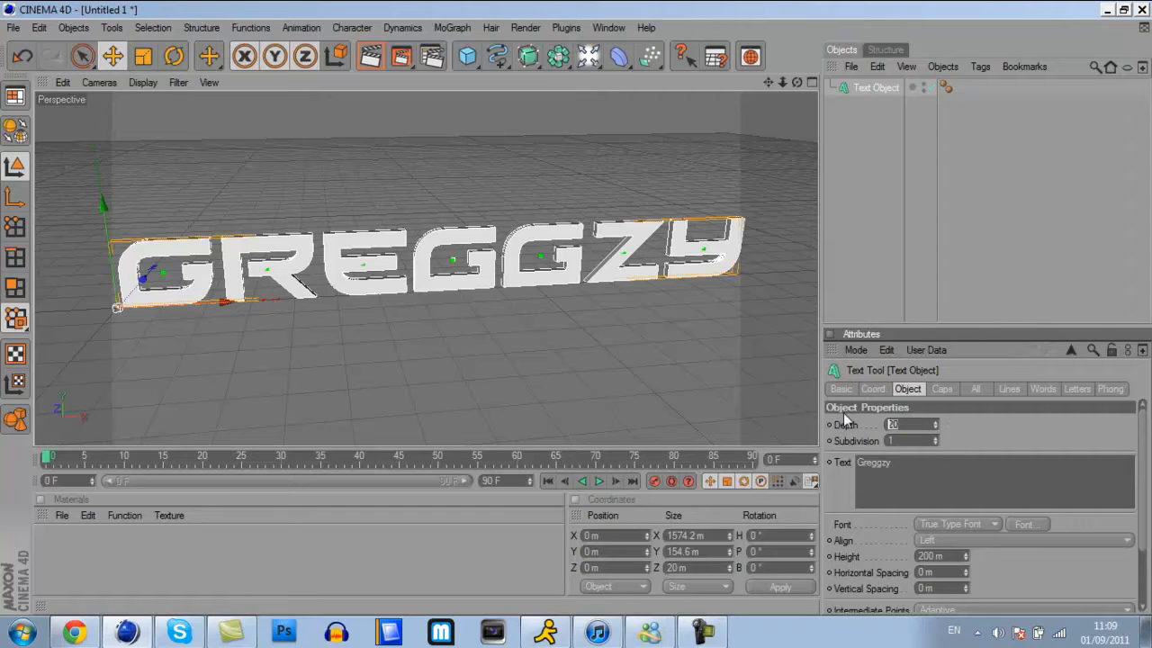
type("80")
key("Return")
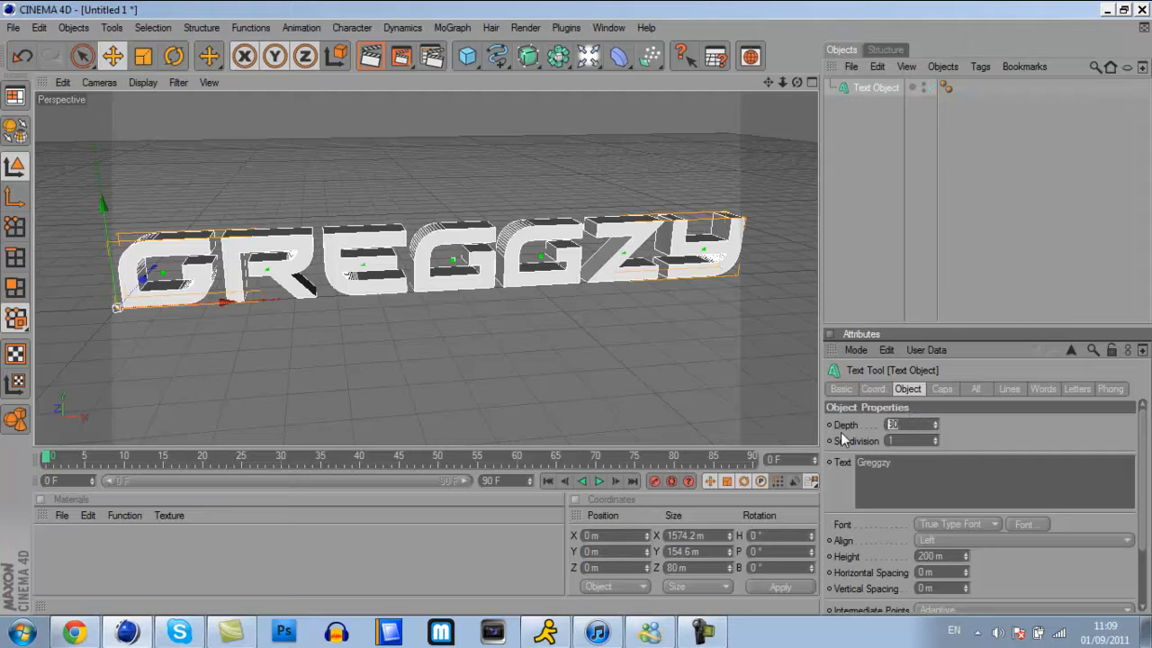
type("90")
key("Return")
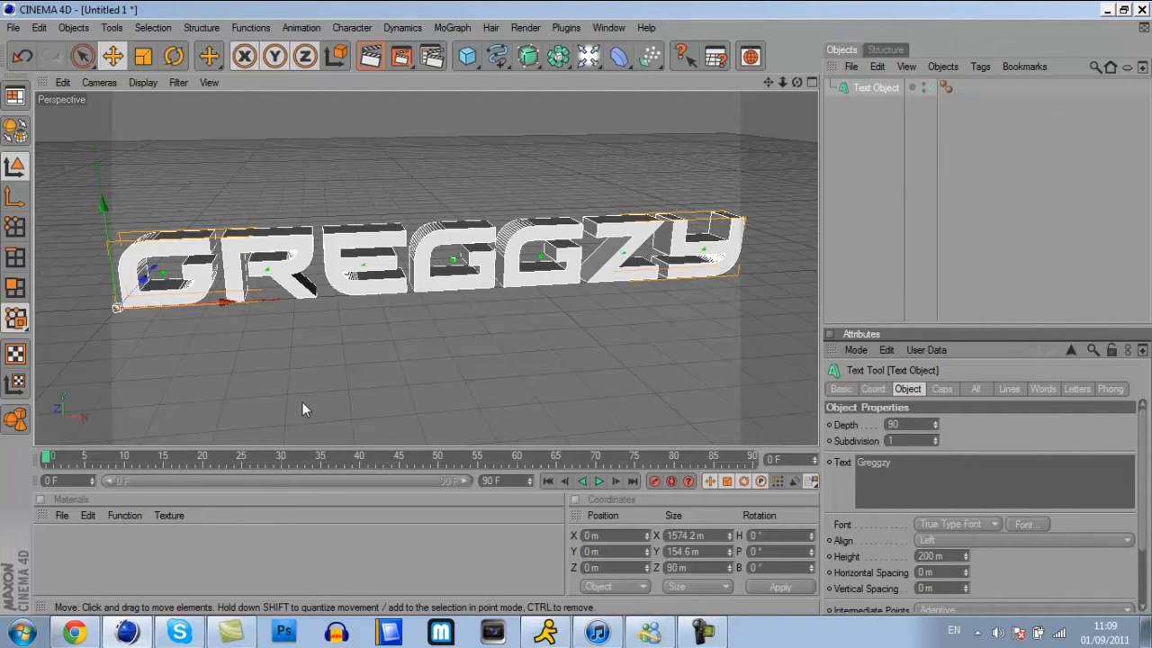
- Load the saved collection of coloured shiny materials into the scene
left_click(62, 516)
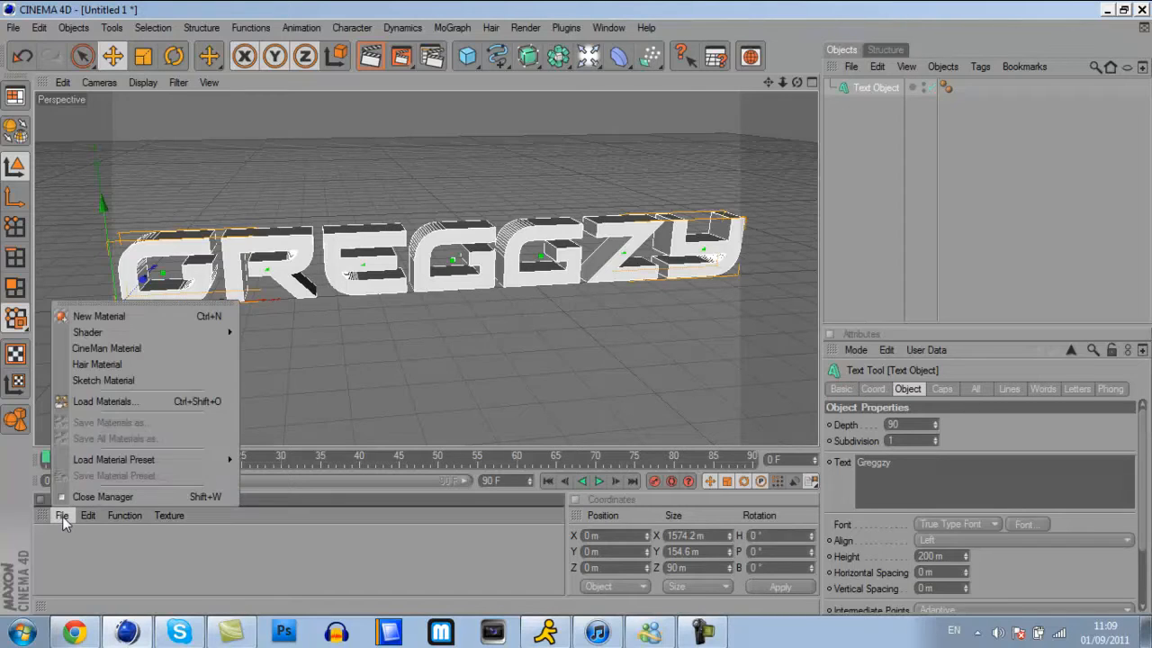
left_click(97, 403)
left_click(114, 145)
left_click(436, 333)
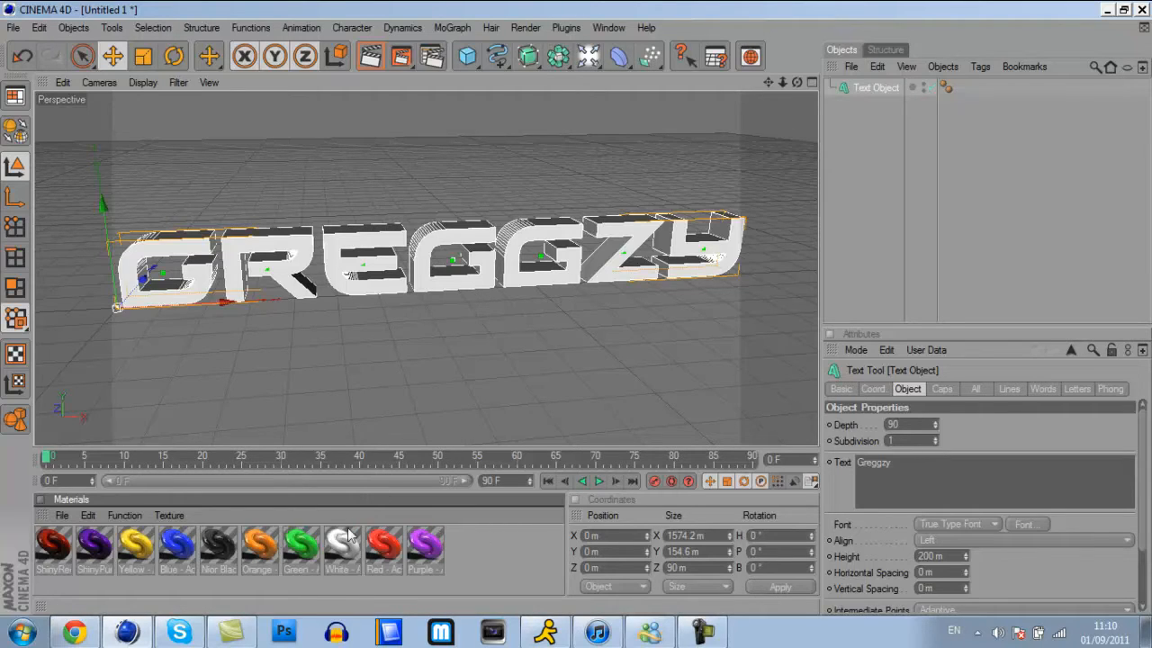
- Apply the Red - AcrezHD material to the text object and preview it with a viewport render
left_click_drag(389, 562, 900, 88)
left_click(368, 61)
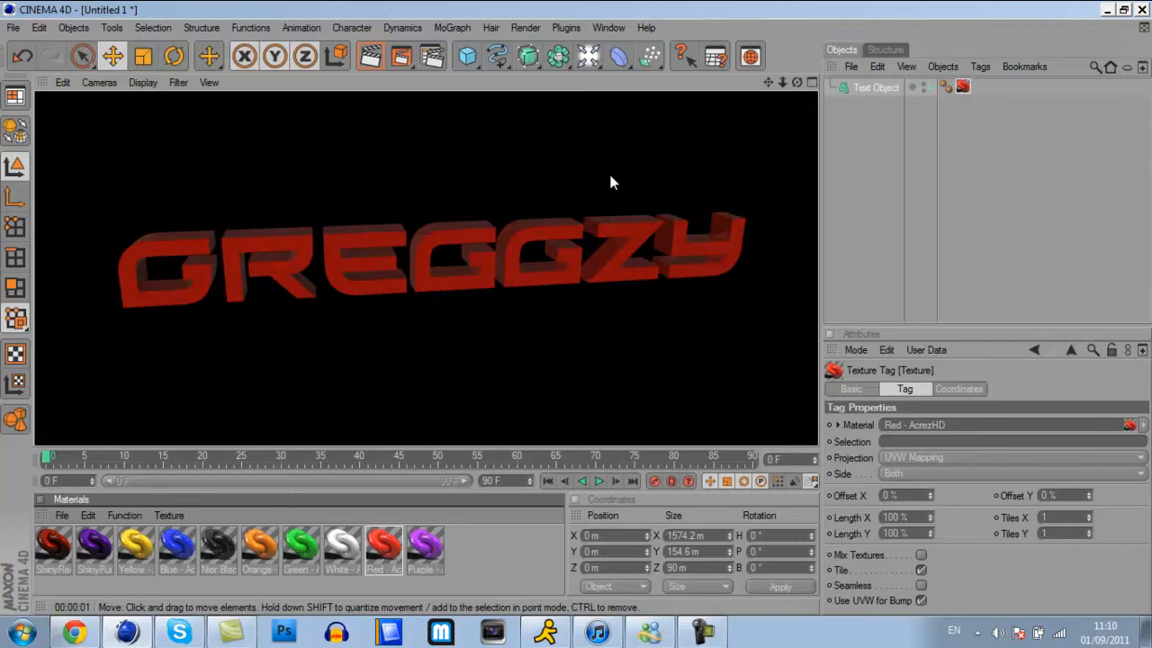
left_click(610, 177)
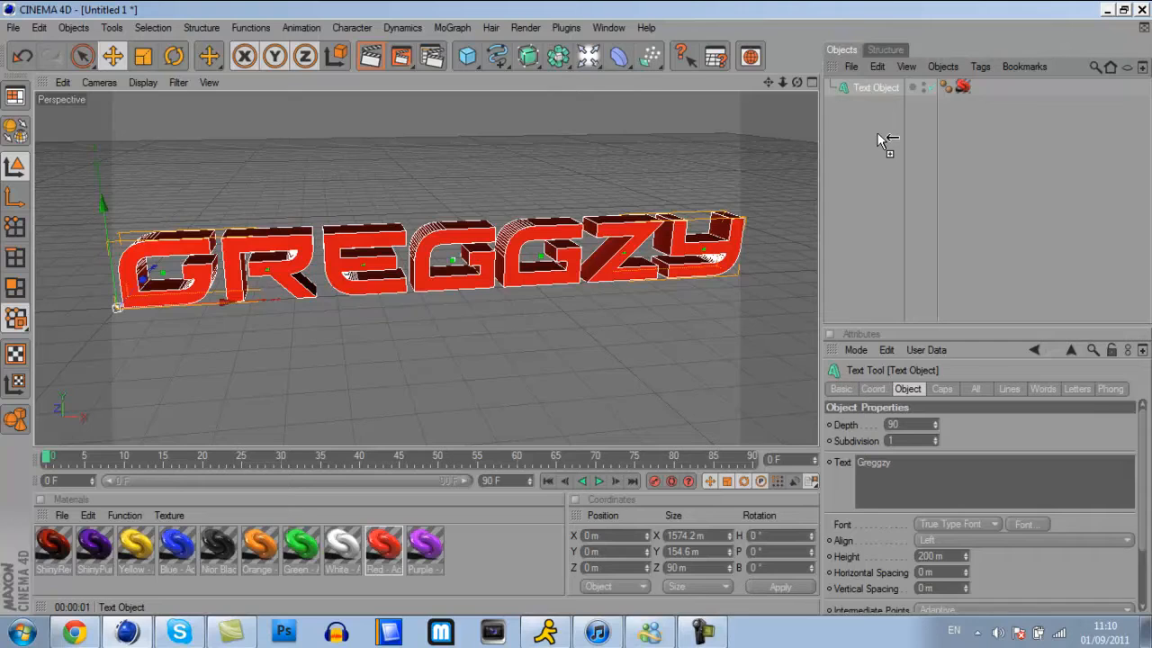
- Duplicate the text object and replace the copy's red material with the black one
left_click_drag(873, 121, 874, 122, "ctrl")
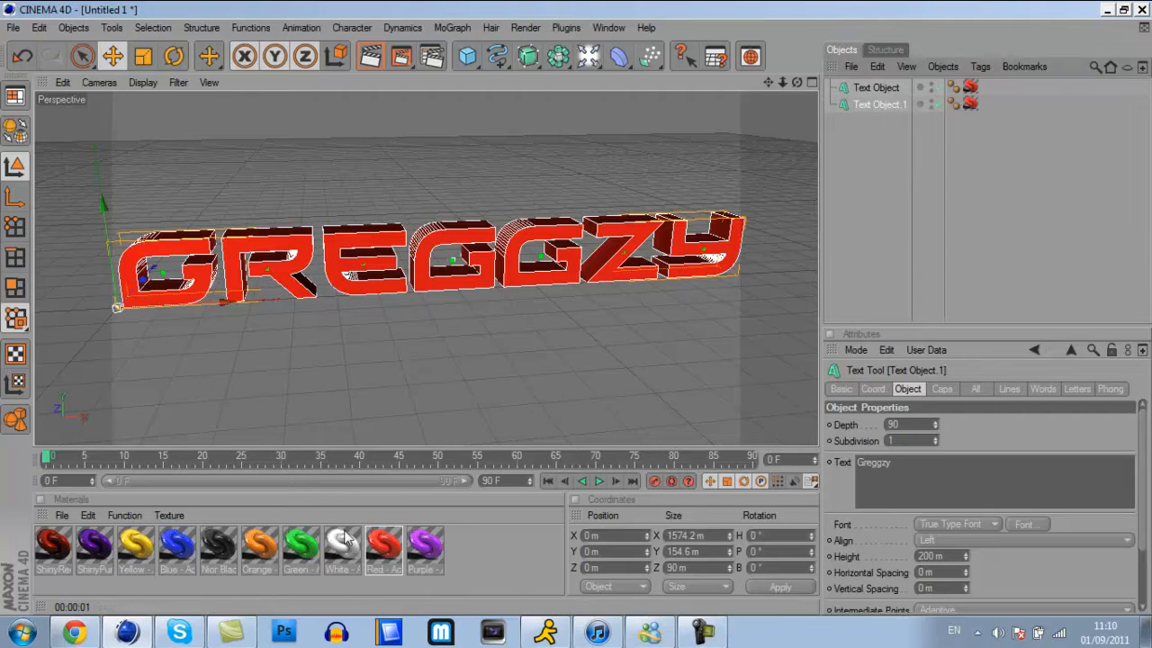
left_click_drag(816, 175, 966, 103)
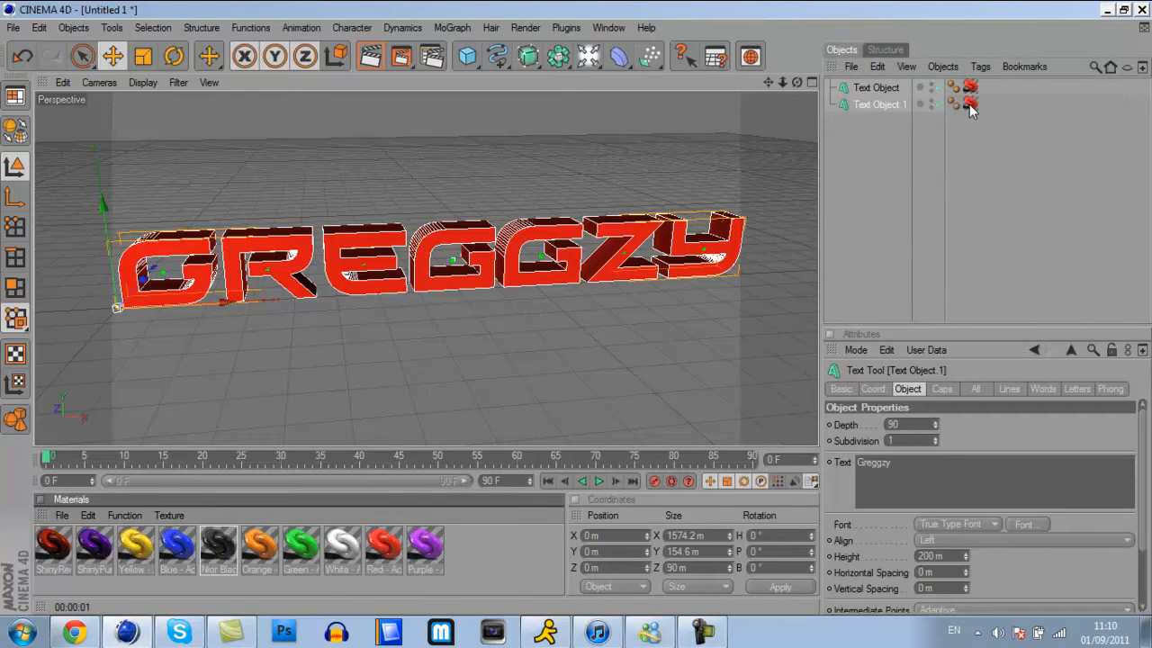
left_click(904, 89)
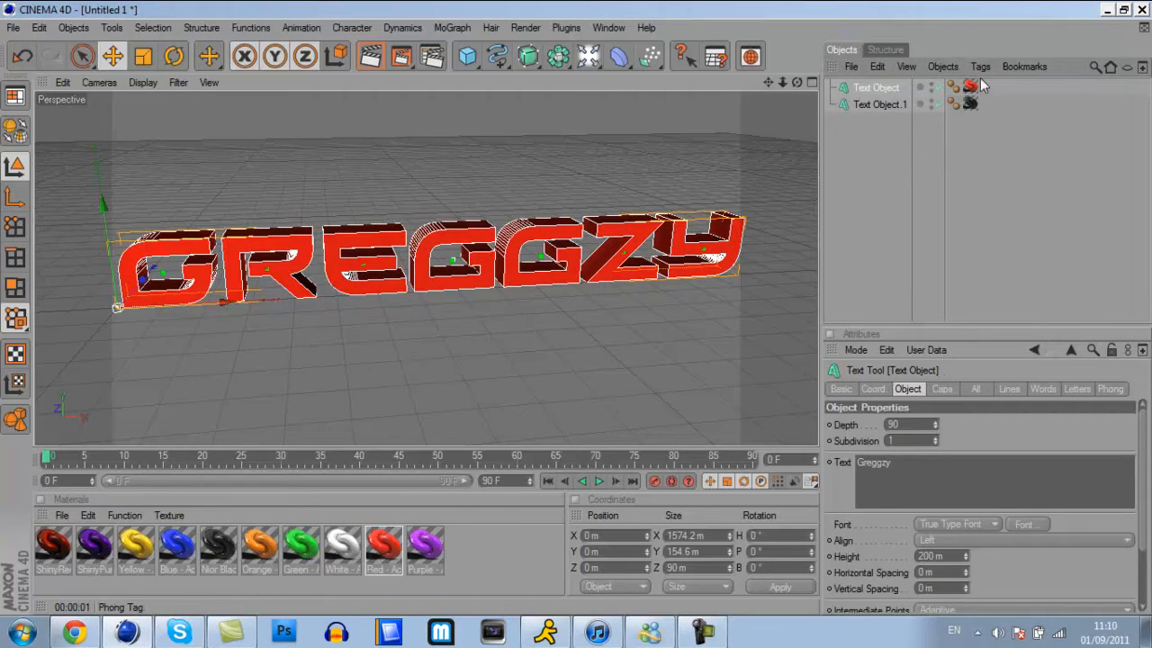
left_click(884, 104)
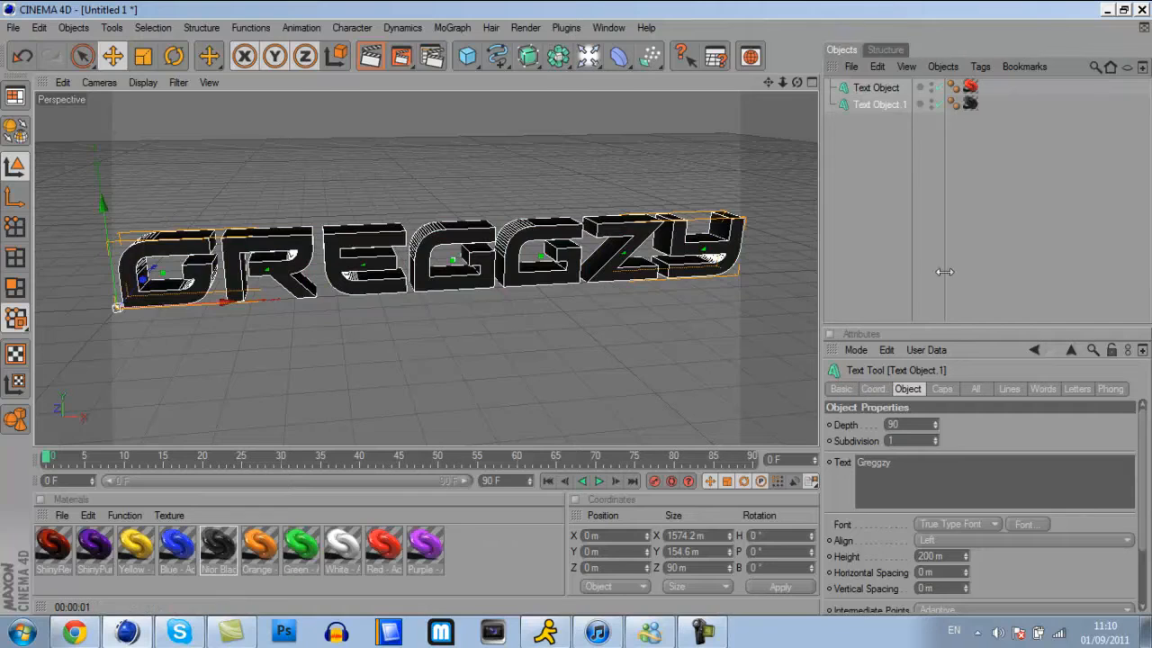
- Set the black text copy's depth to 50
double_click(917, 424)
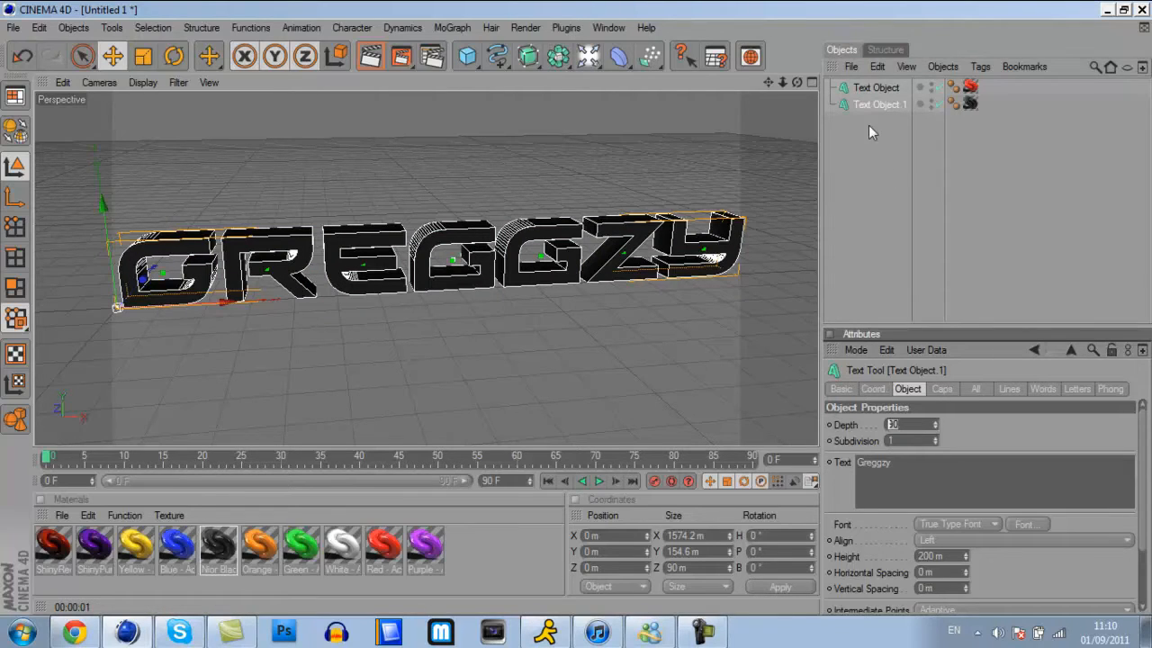
type("50")
key("Return")
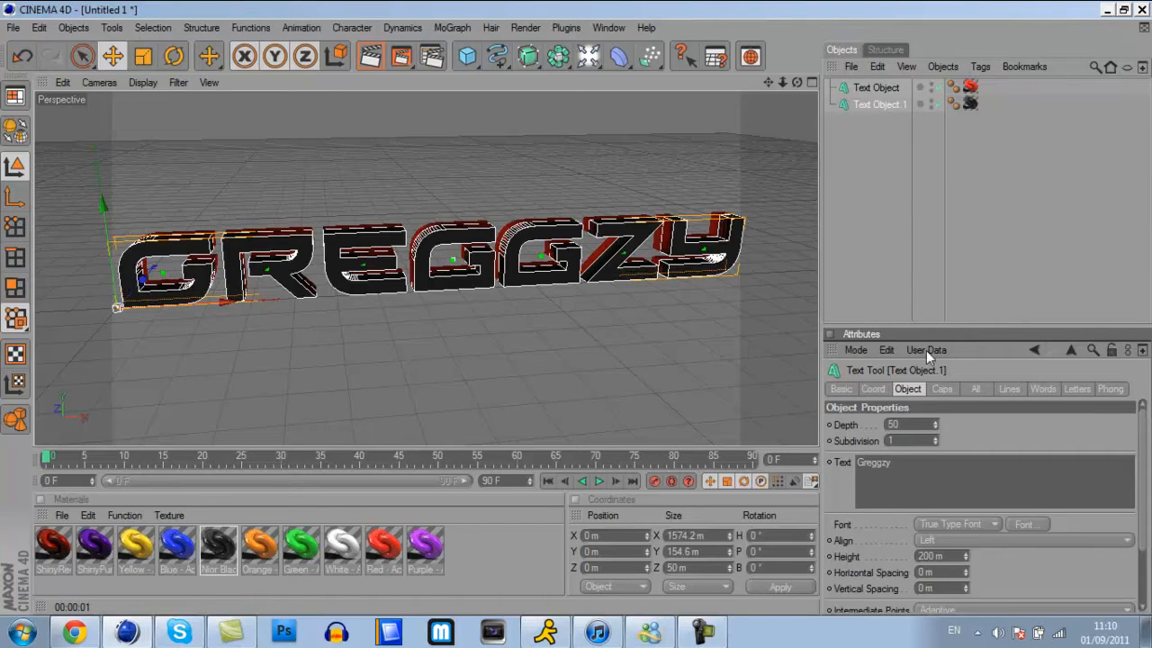
- Set both the start and end caps of the black text copy to Fillet Cap
left_click(941, 389)
left_click(938, 424)
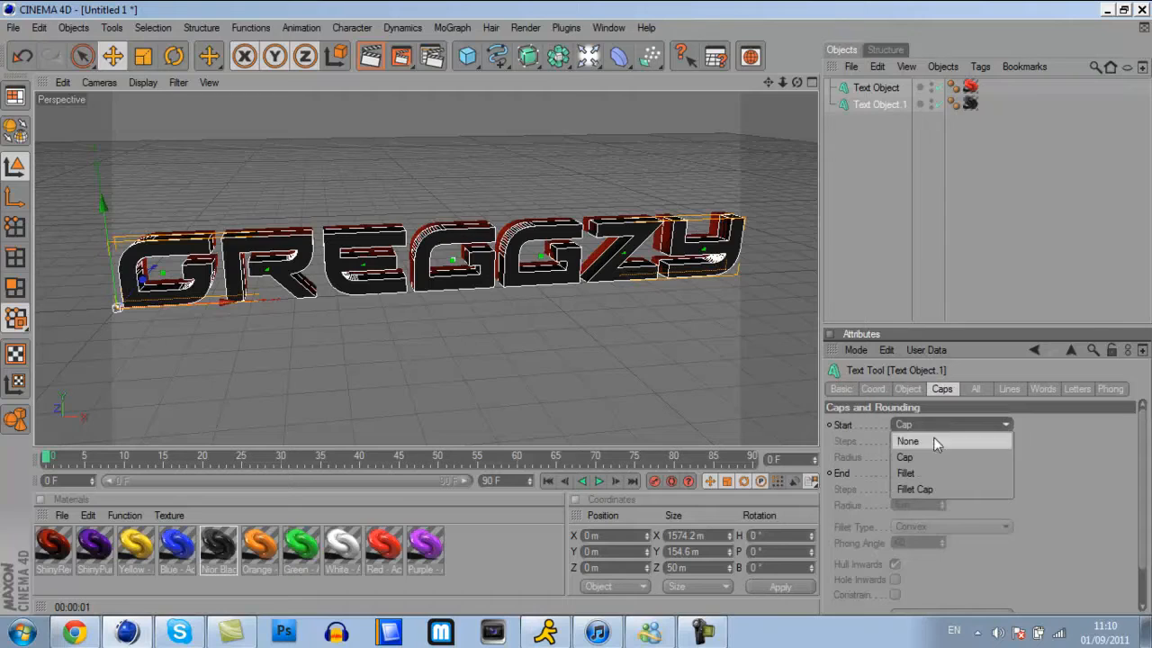
left_click(917, 493)
left_click(943, 474)
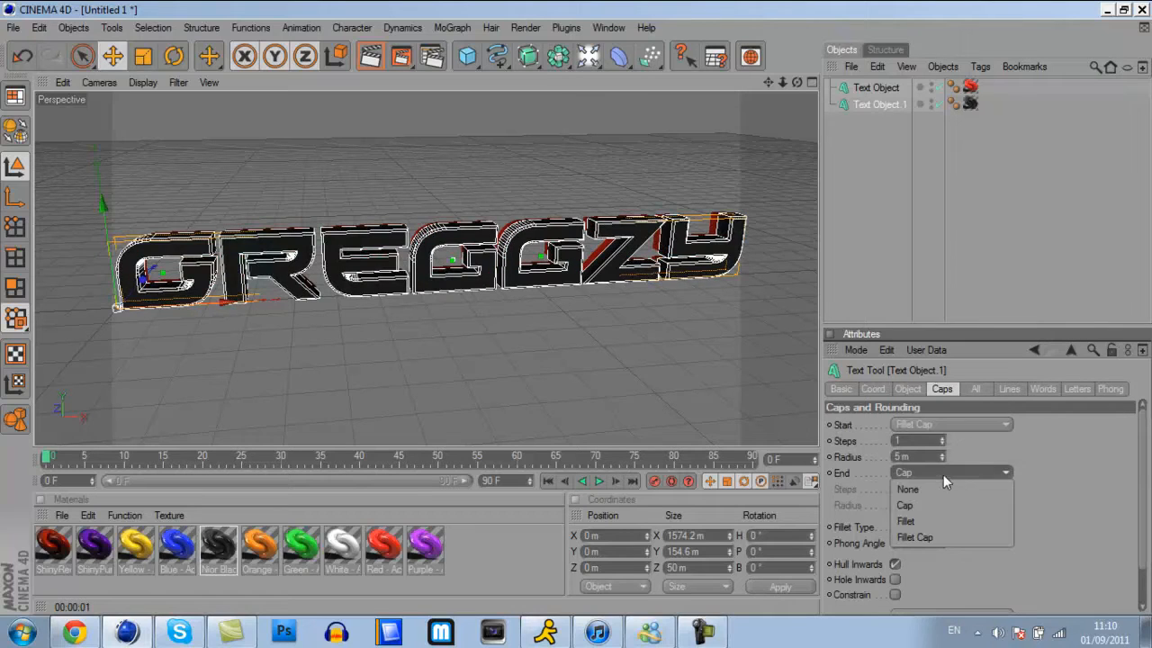
left_click(930, 539)
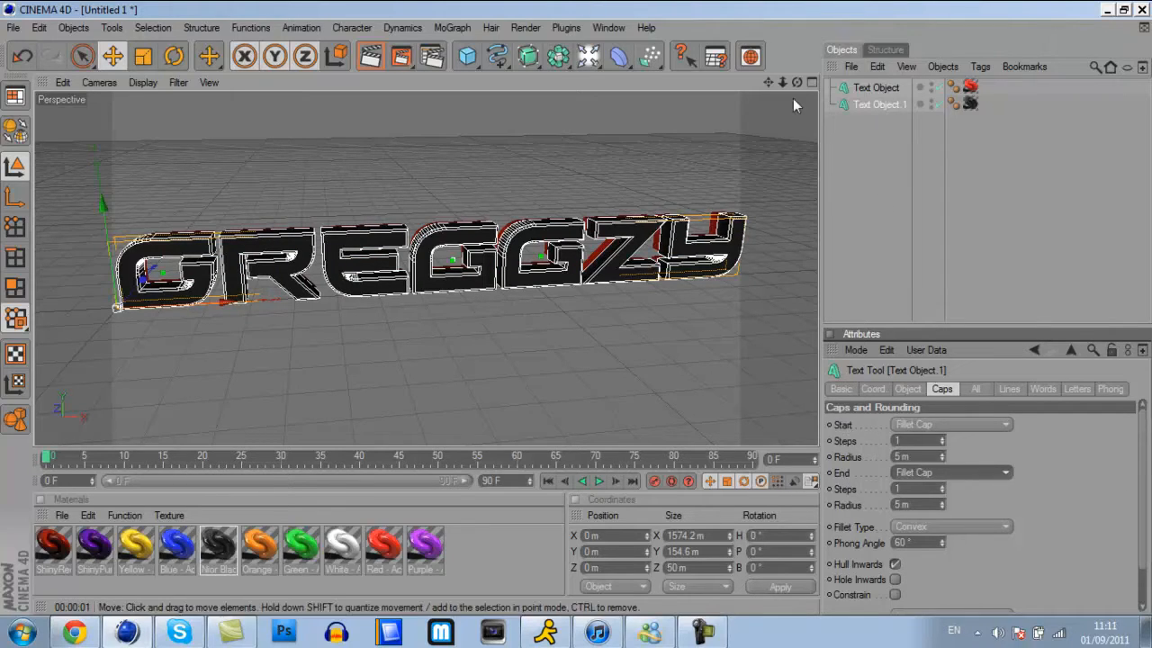
- Move the black text copy along Z to about 19.31 m so it sits centred within the red text's depth
left_click_drag(798, 81, 970, 78)
left_click_drag(768, 83, 1015, 137)
left_click_drag(297, 365, 284, 365)
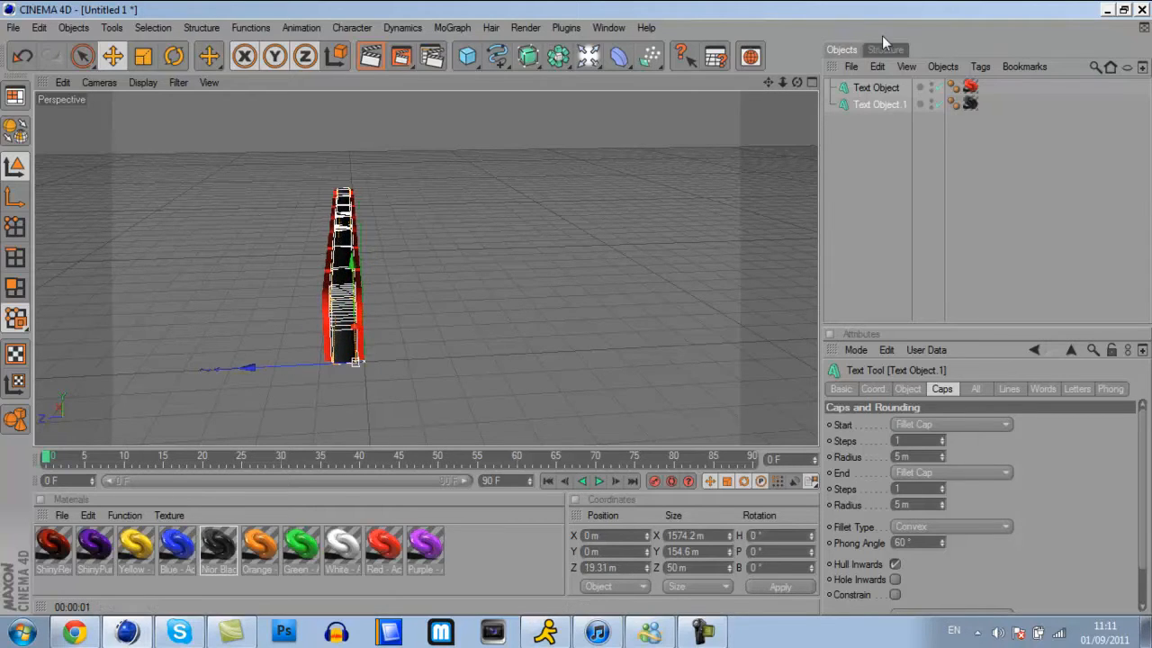
- Return to a front view of the text, preview it with a viewport render and deselect the objects
left_click_drag(798, 82, 576, 44)
left_click_drag(769, 83, 541, 64)
left_click(370, 55)
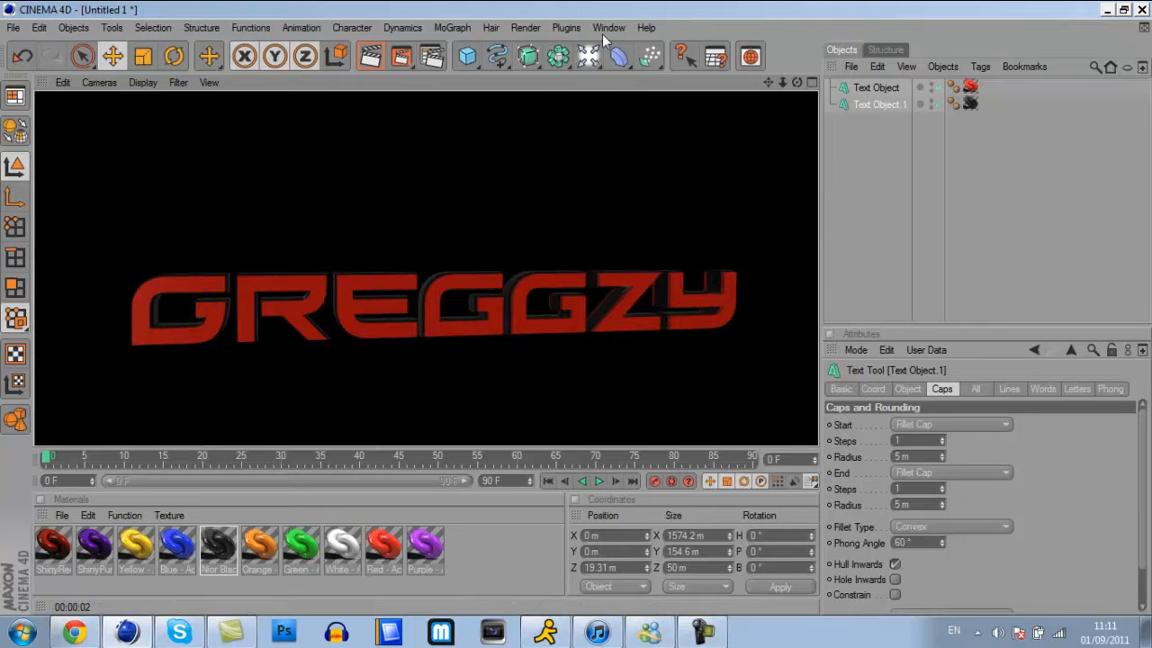
left_click(857, 217)
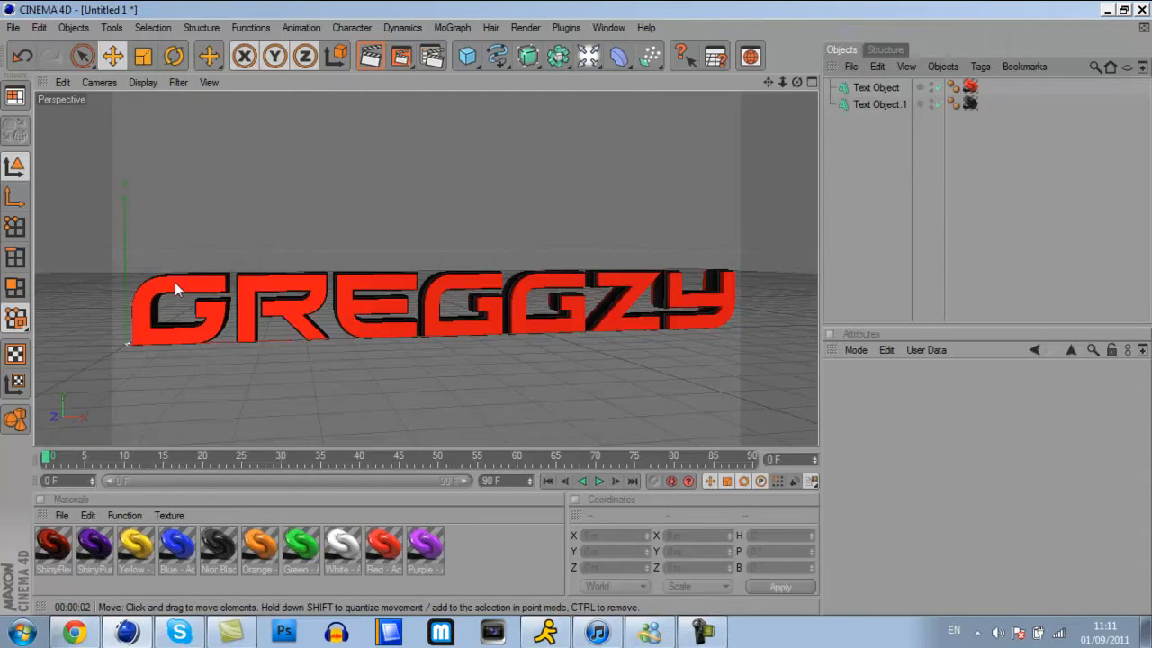
- Start rendering the scene to the Picture Viewer, stop the render and close the viewer
left_click(401, 60)
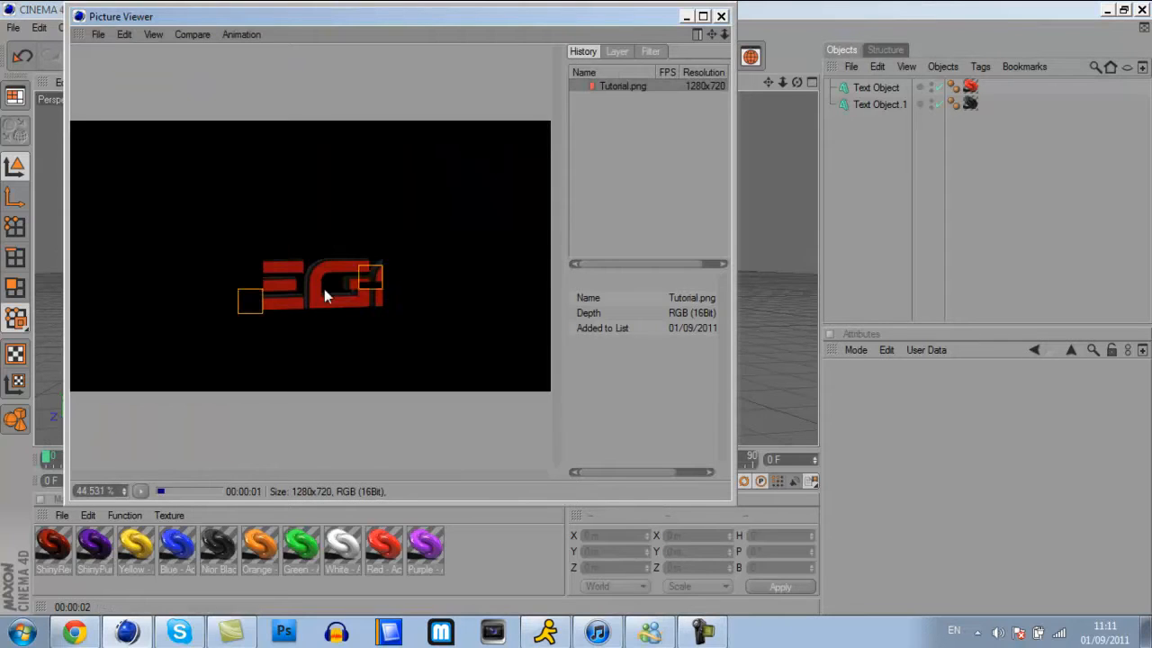
left_click(721, 16)
left_click(606, 369)
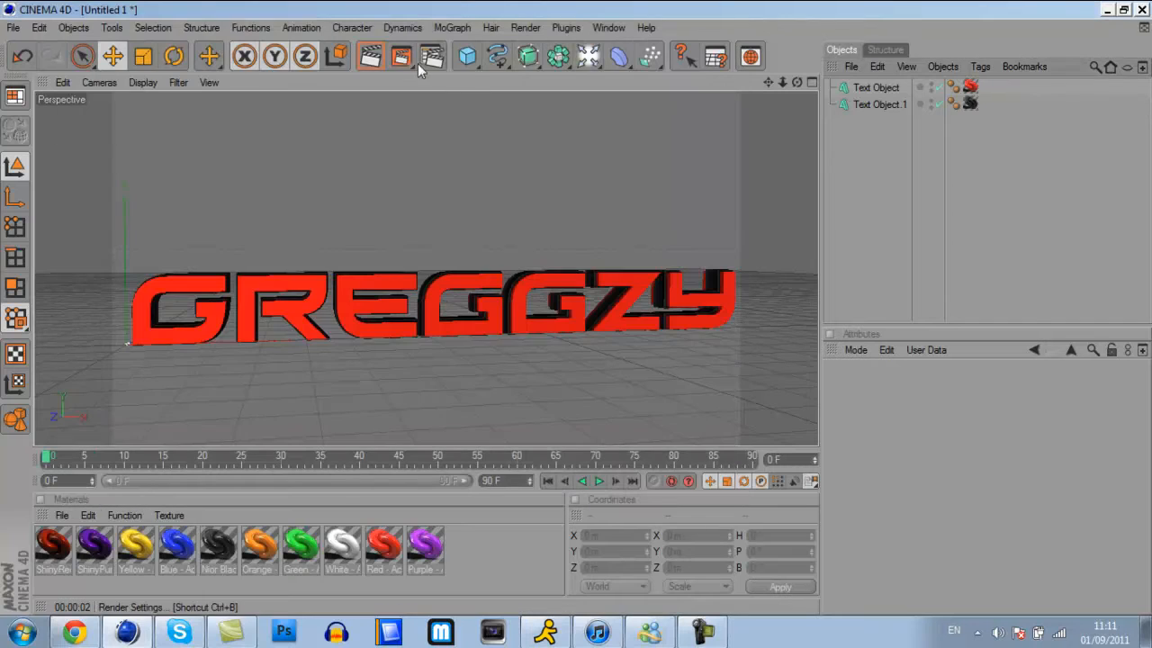
- Open the Content Browser, collapse the Presets tree and show the Favorites
left_click(603, 27)
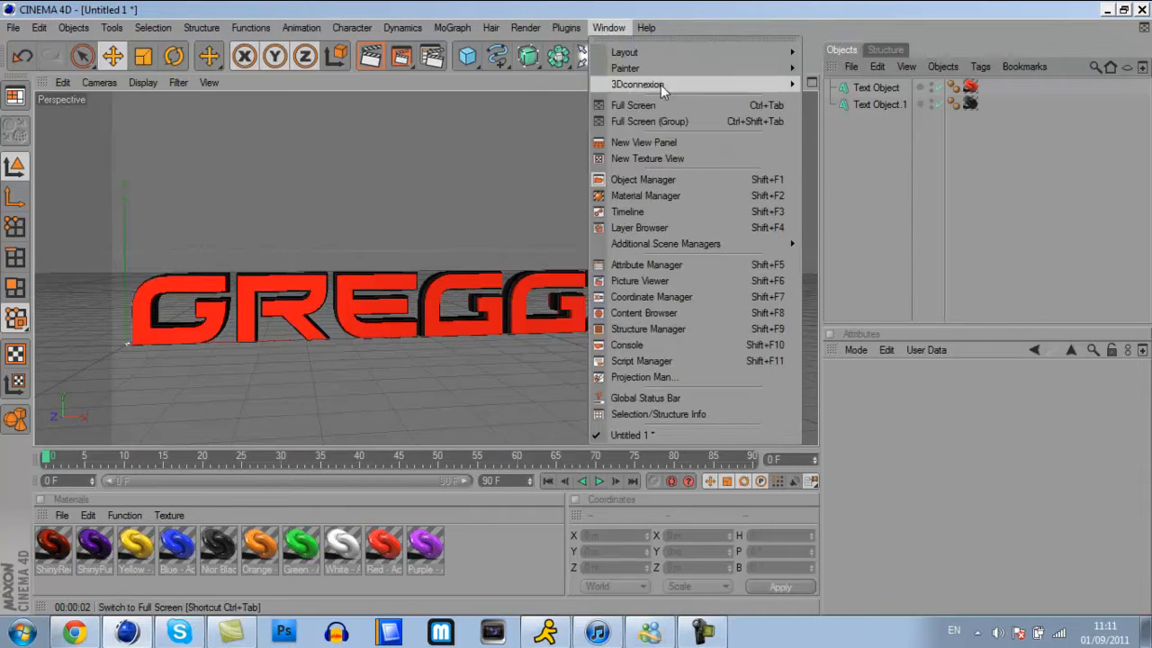
left_click(607, 27)
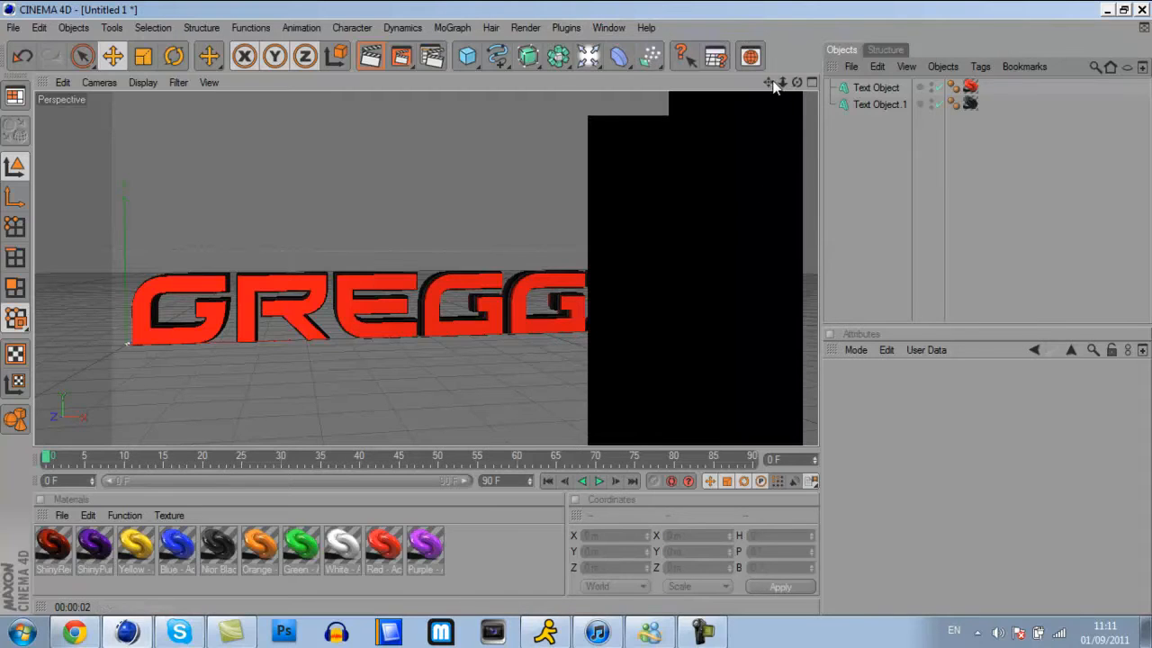
left_click(601, 28)
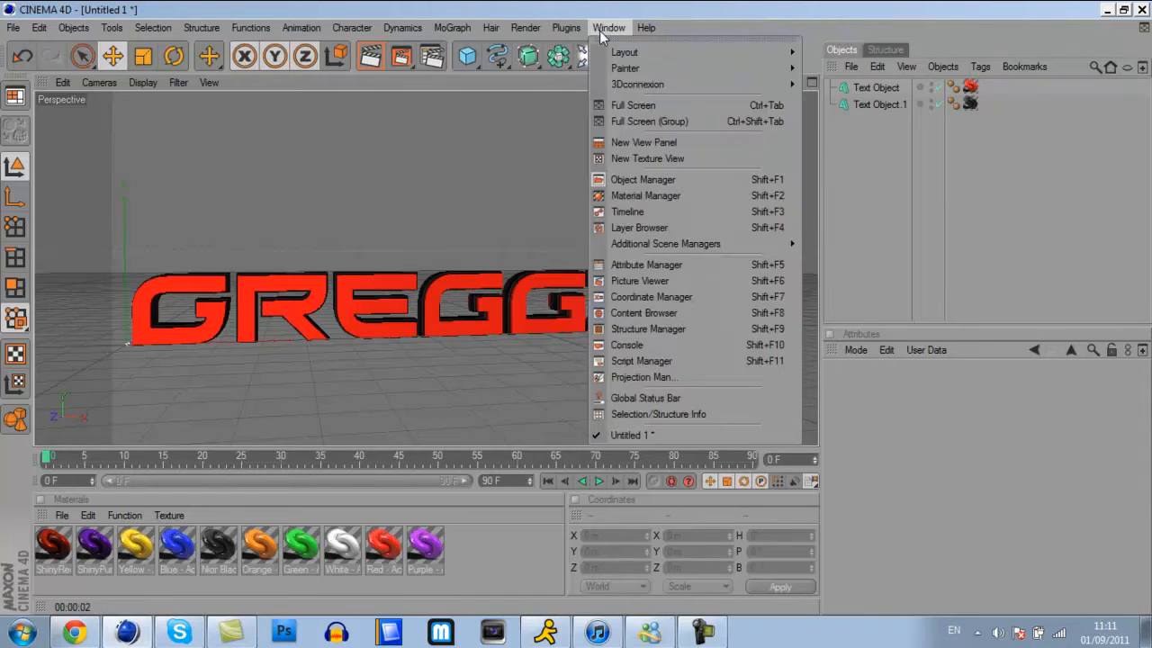
left_click(633, 309)
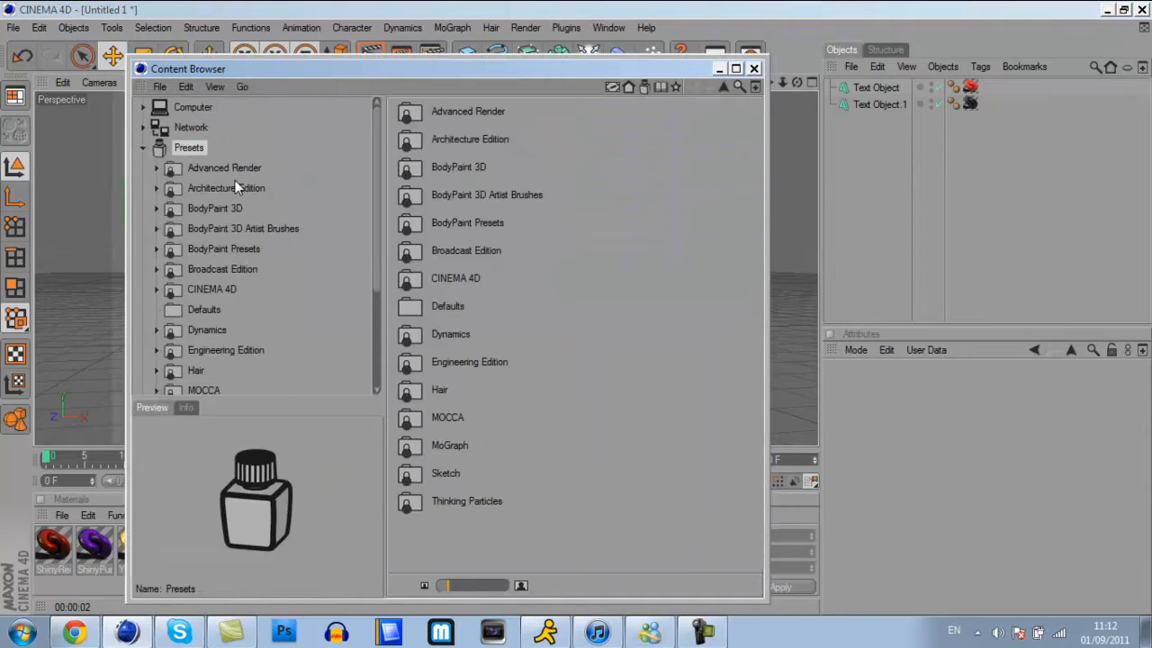
left_click(141, 150)
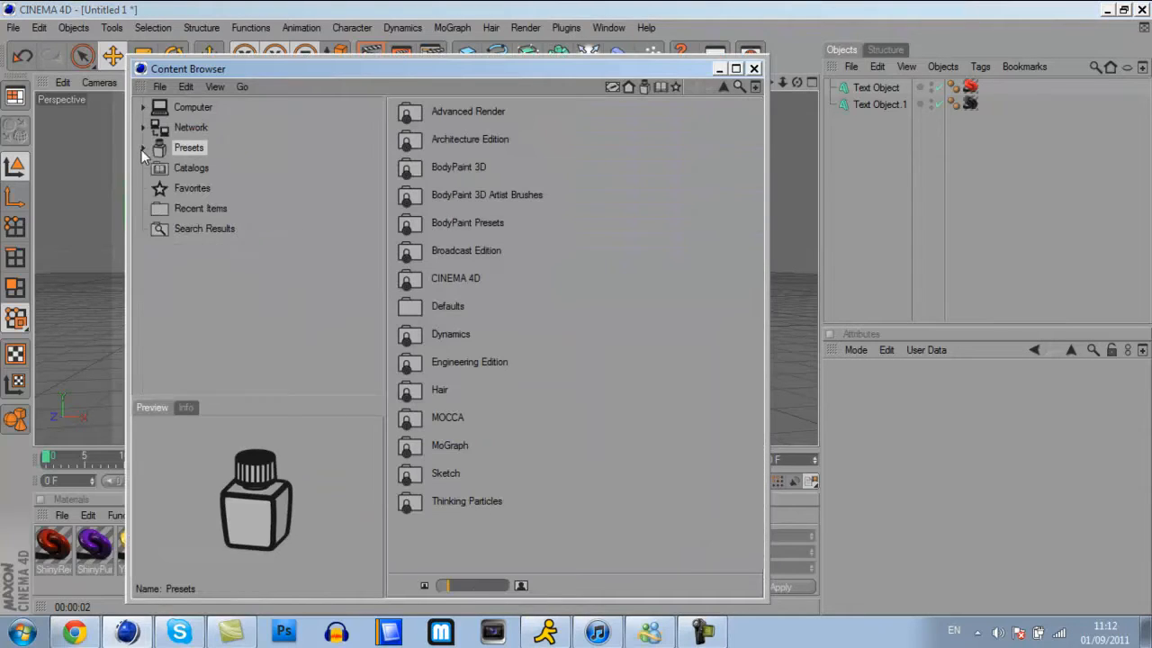
left_click(177, 191)
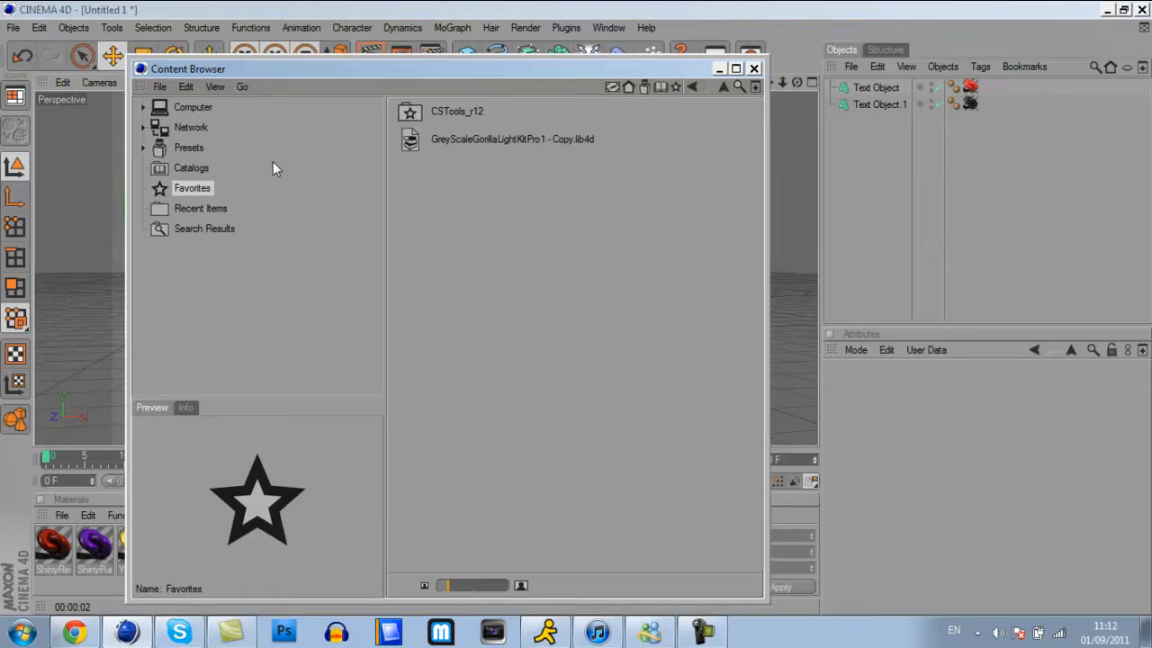
left_click(144, 108)
left_click(157, 126)
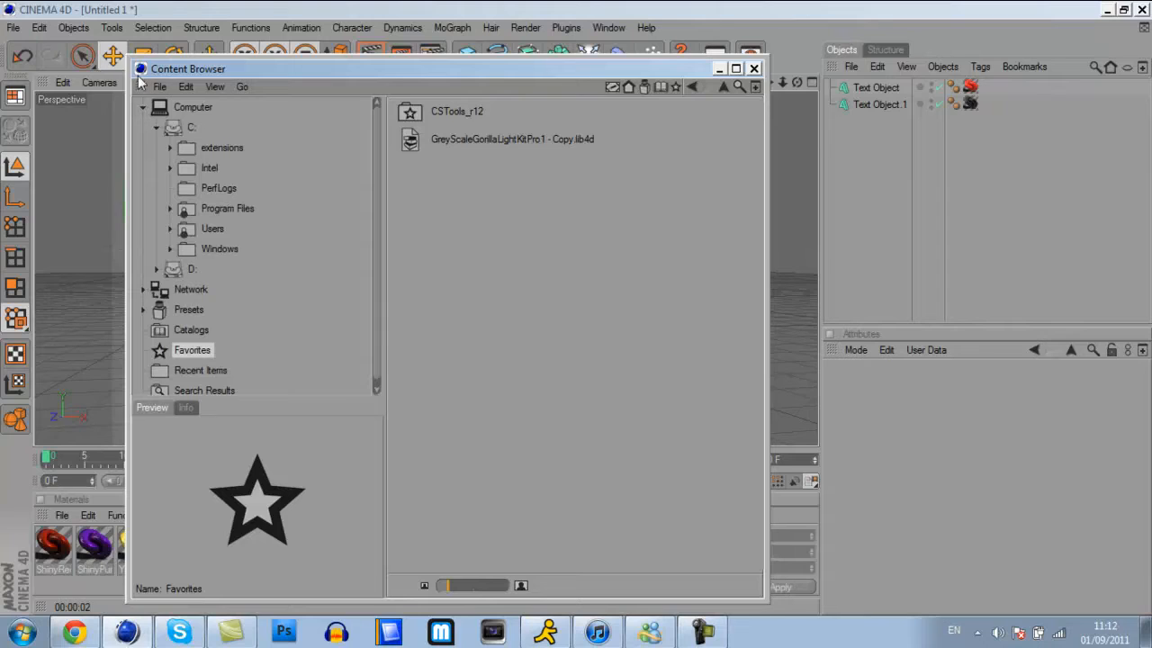
left_click(143, 108)
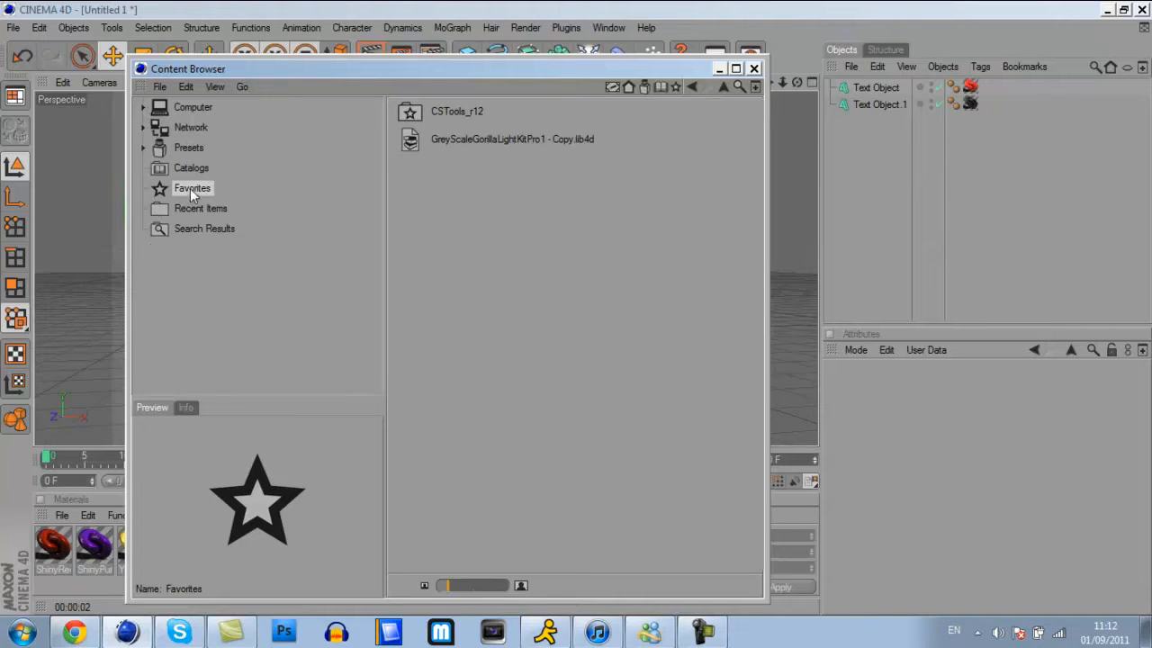
- Open OfficeRoom.c4d from the _Studios folder of the GreyScaleGorillaLightKitPro1 - Copy library and close the Content Browser
double_click(476, 143)
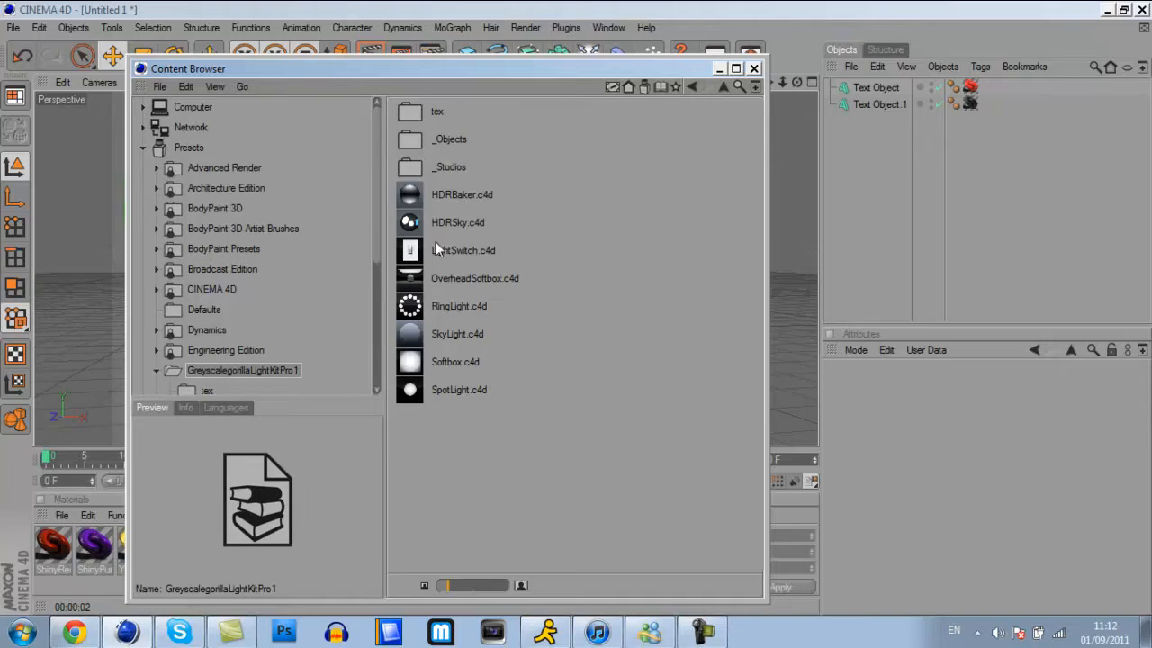
double_click(459, 170)
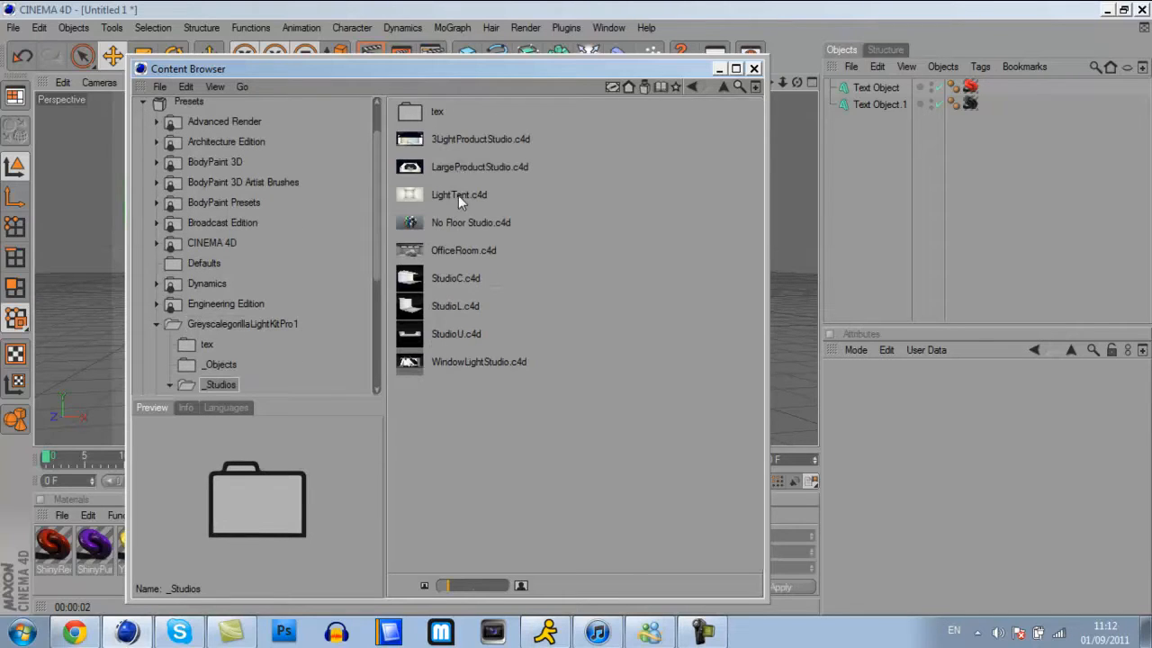
double_click(466, 250)
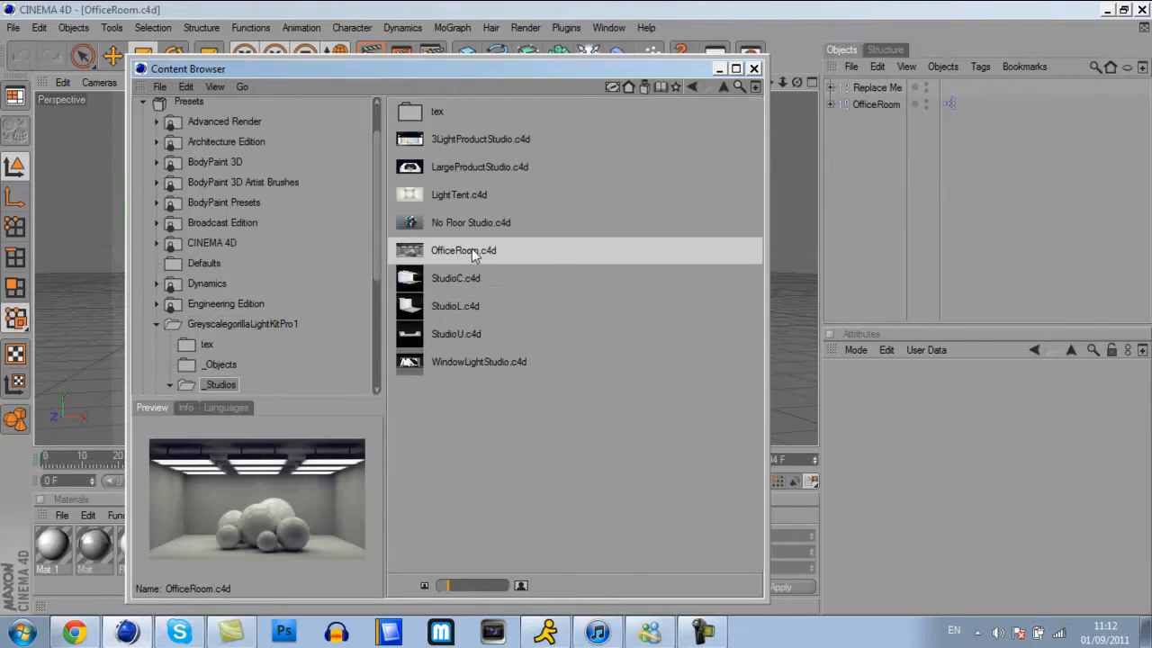
left_click(754, 68)
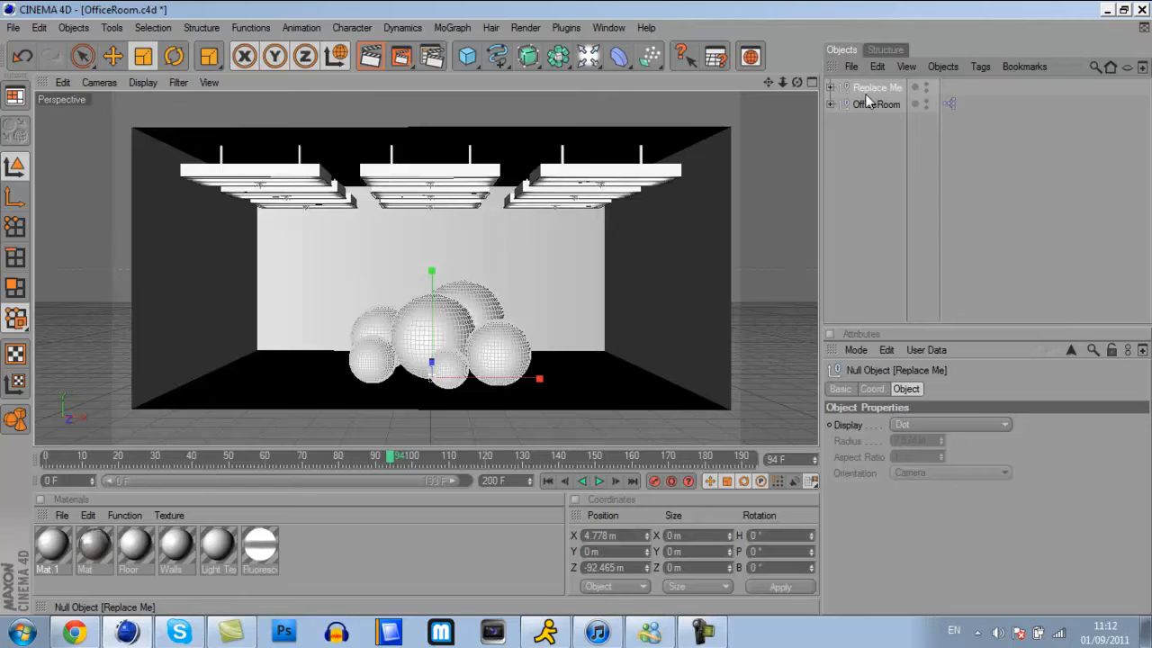
- Delete the Replace Me placeholder spheres from the studio scene and select the OfficeRoom object
key("Delete")
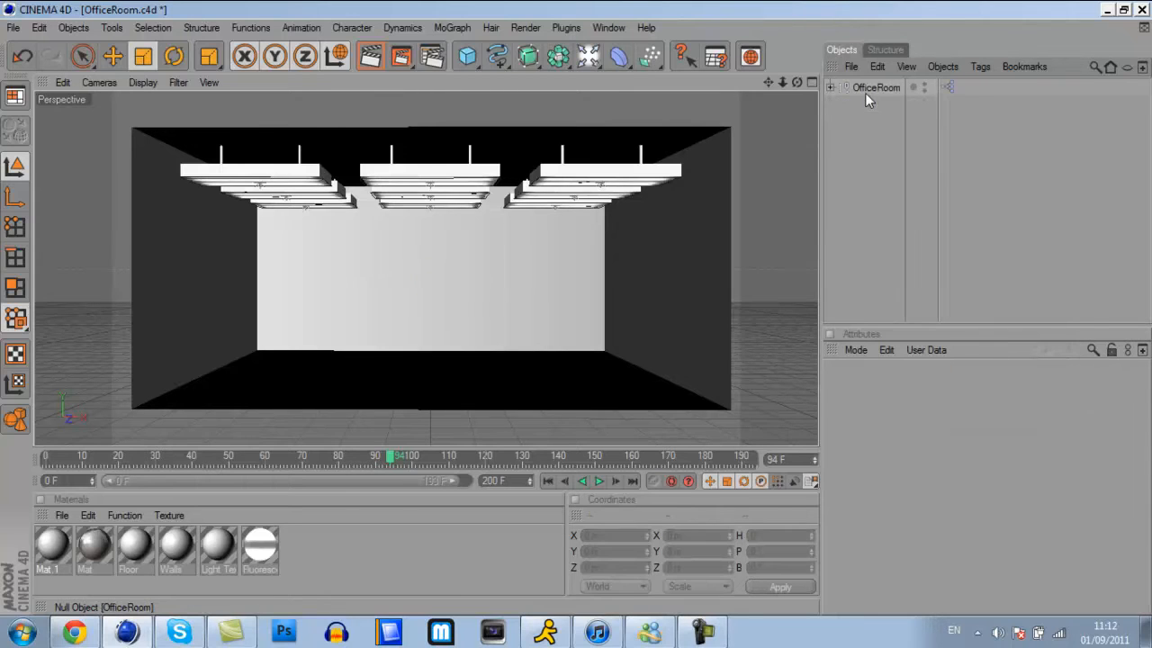
left_click(865, 89)
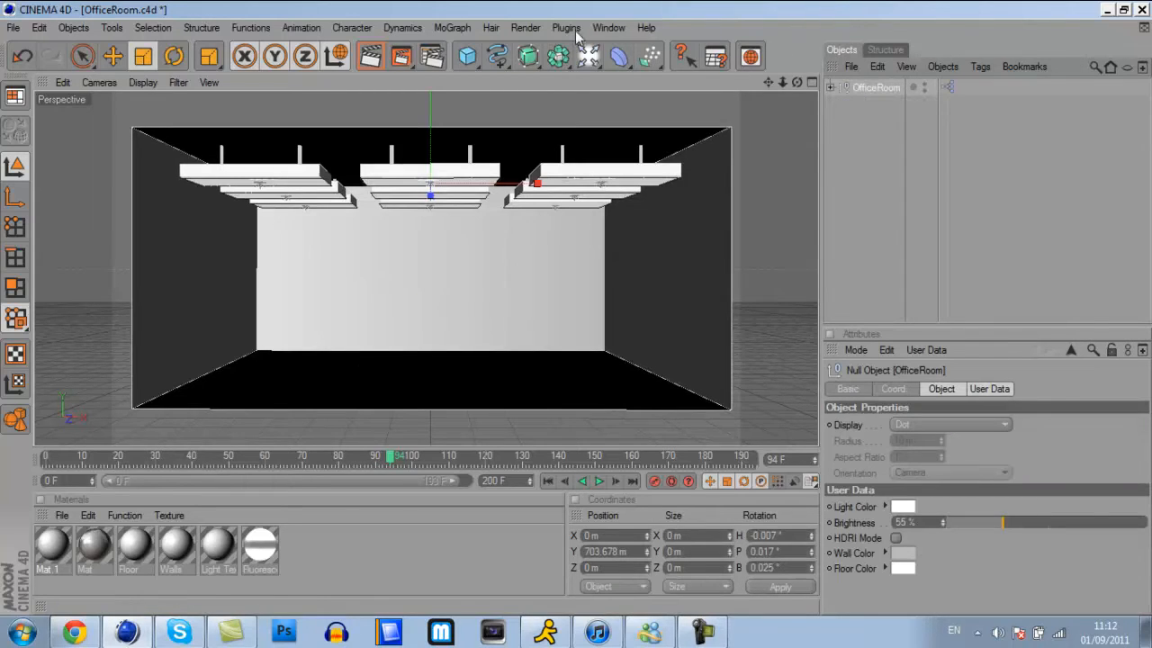
- Add a MoGraph Text Object reading "Greggzy" with a depth of 90
left_click(450, 29)
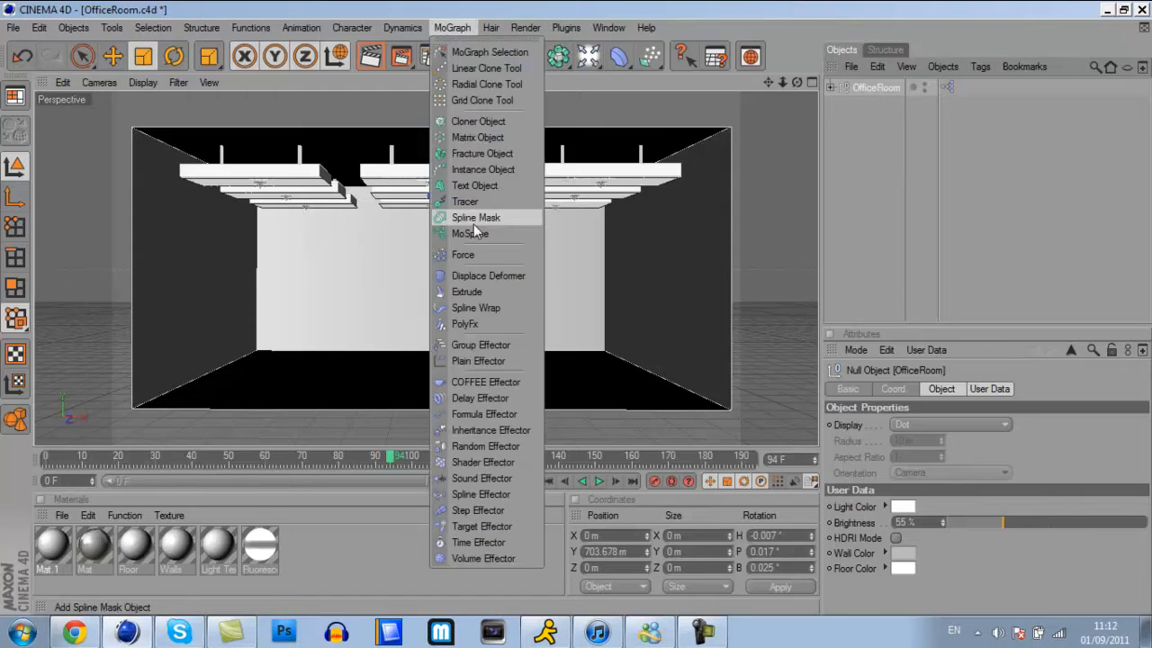
left_click(475, 185)
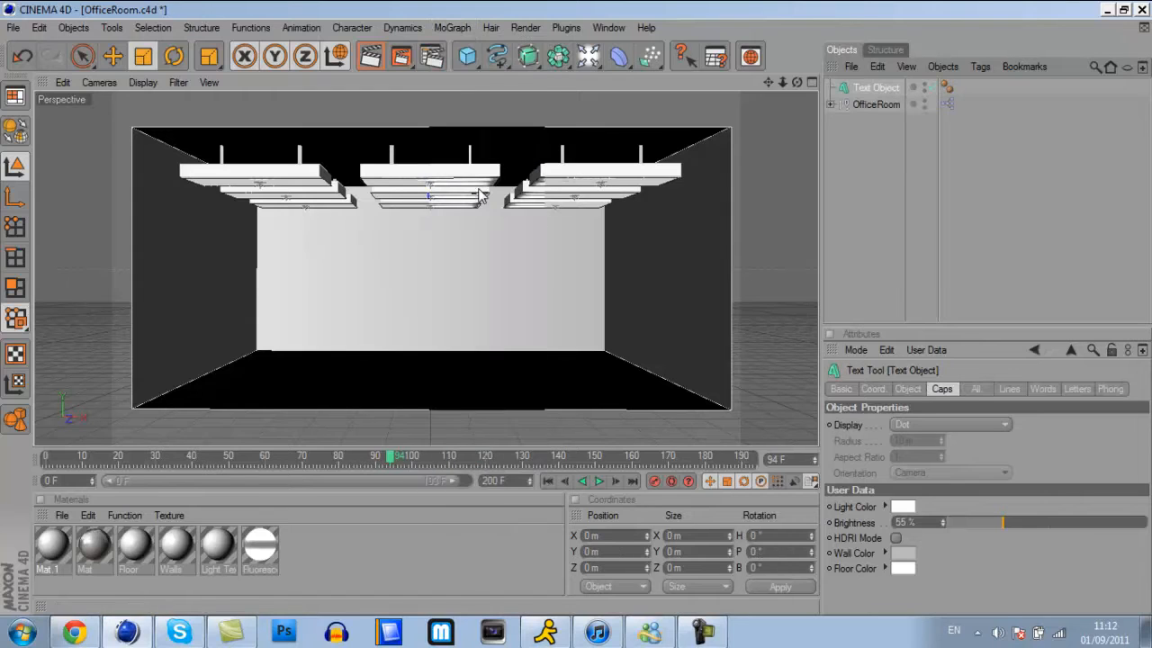
left_click(908, 389)
type("Greggzy")
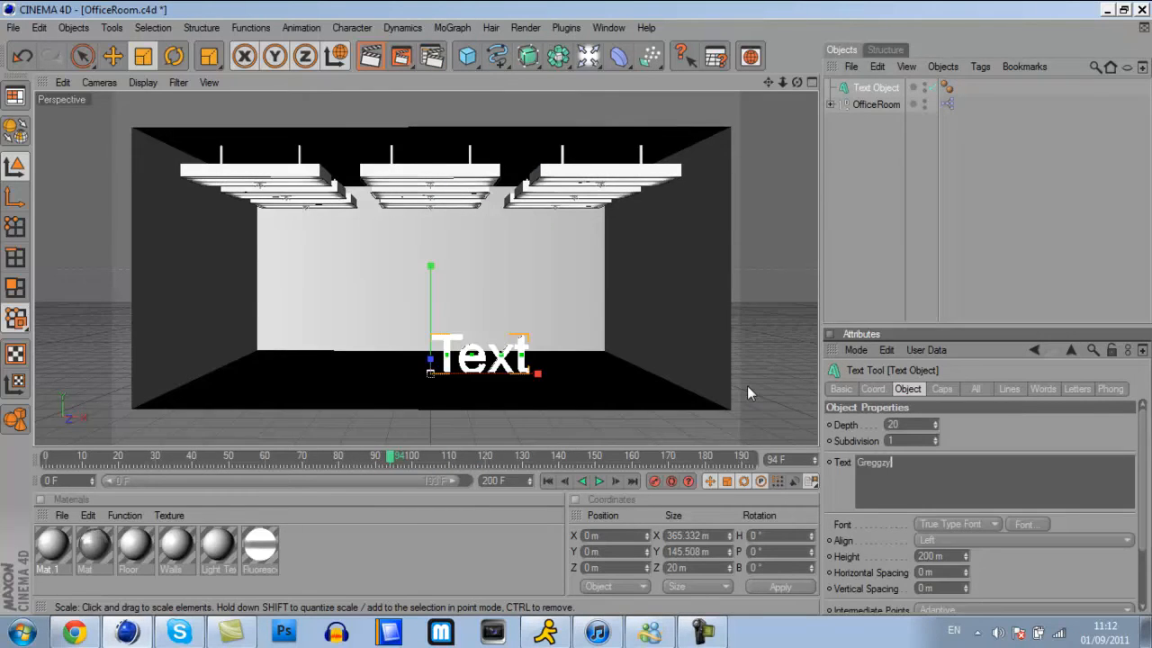
left_click_drag(909, 424, 743, 394)
type("90")
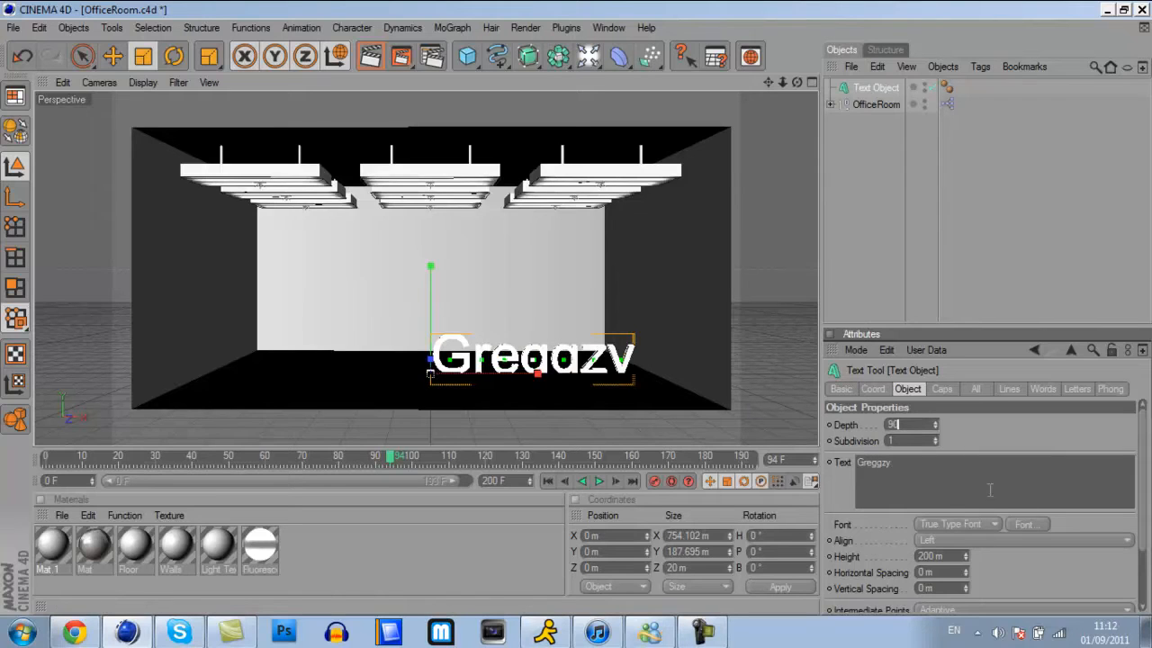
- Change the text's font to Xirod
left_click(1025, 525)
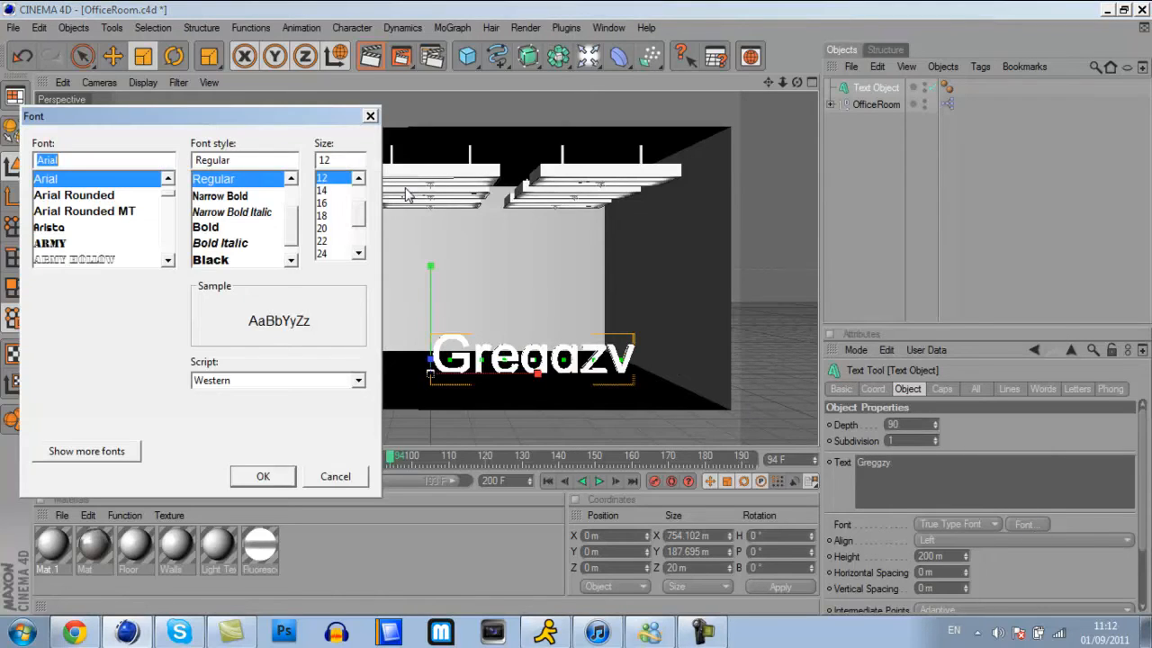
type("xi")
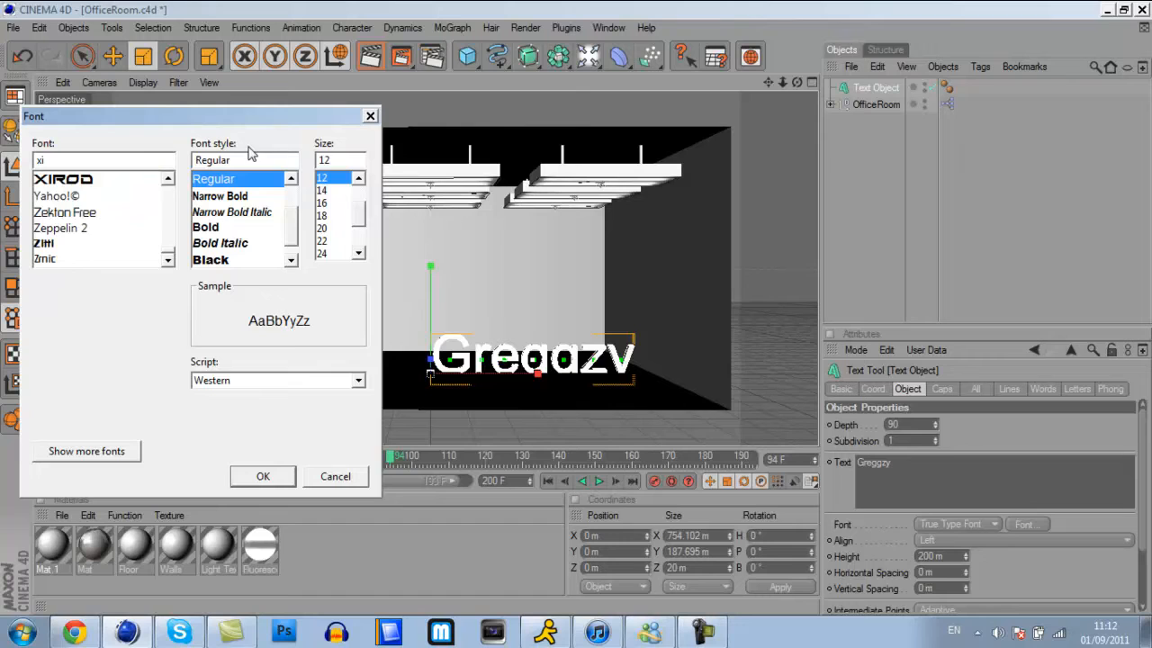
left_click(124, 179)
left_click(260, 476)
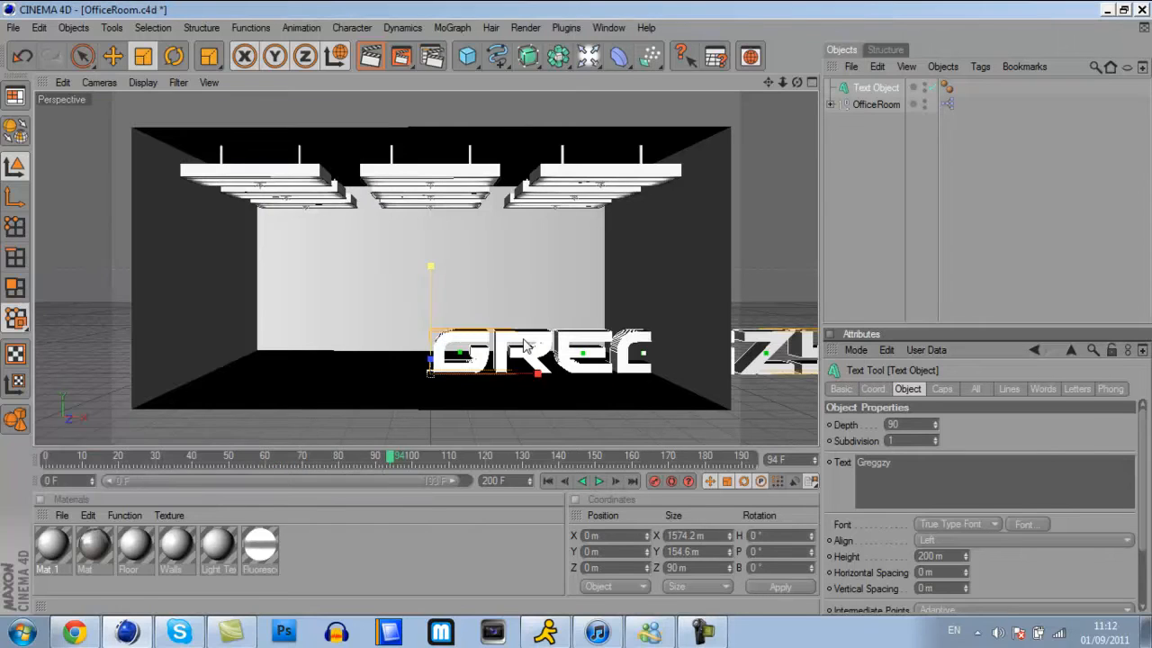
- Scale the text to about 1048 m wide and centre it before the room's back wall at about X -539 m, Y 181 m
key("e")
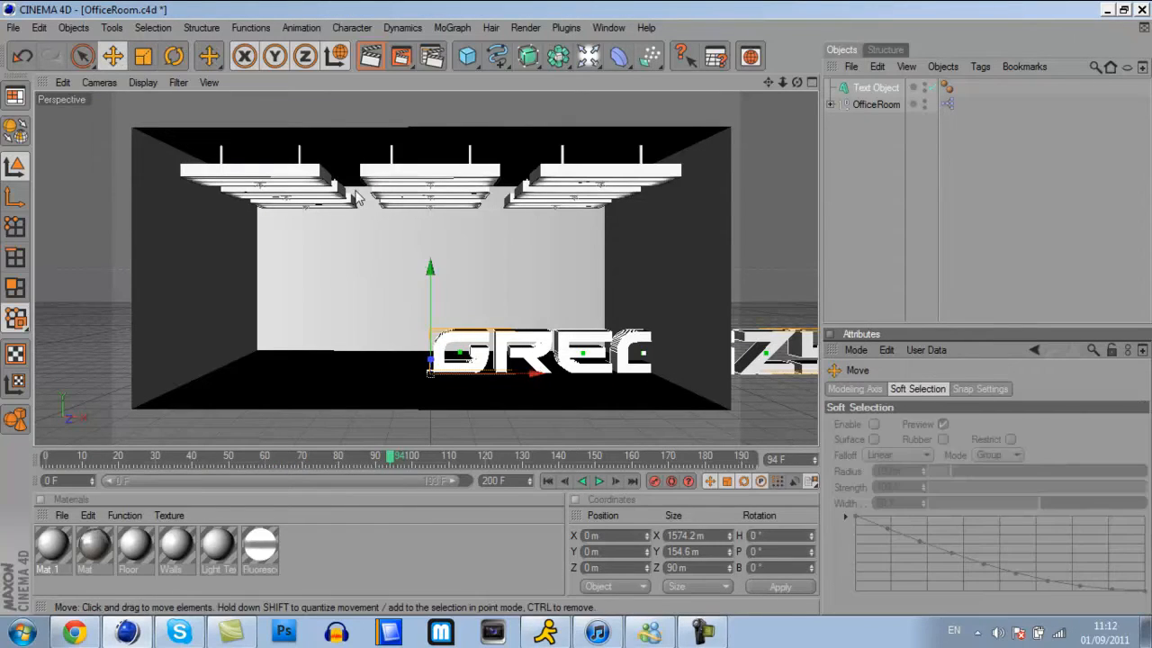
left_click_drag(537, 371, 323, 372)
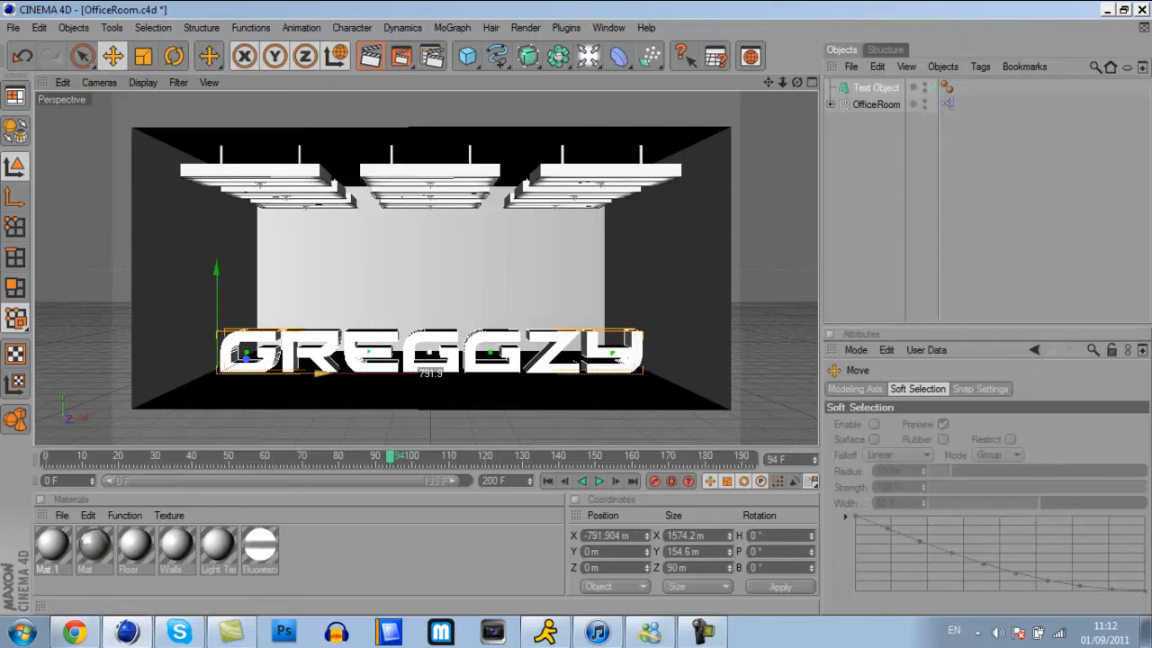
key("t")
left_click_drag(216, 267, 219, 286)
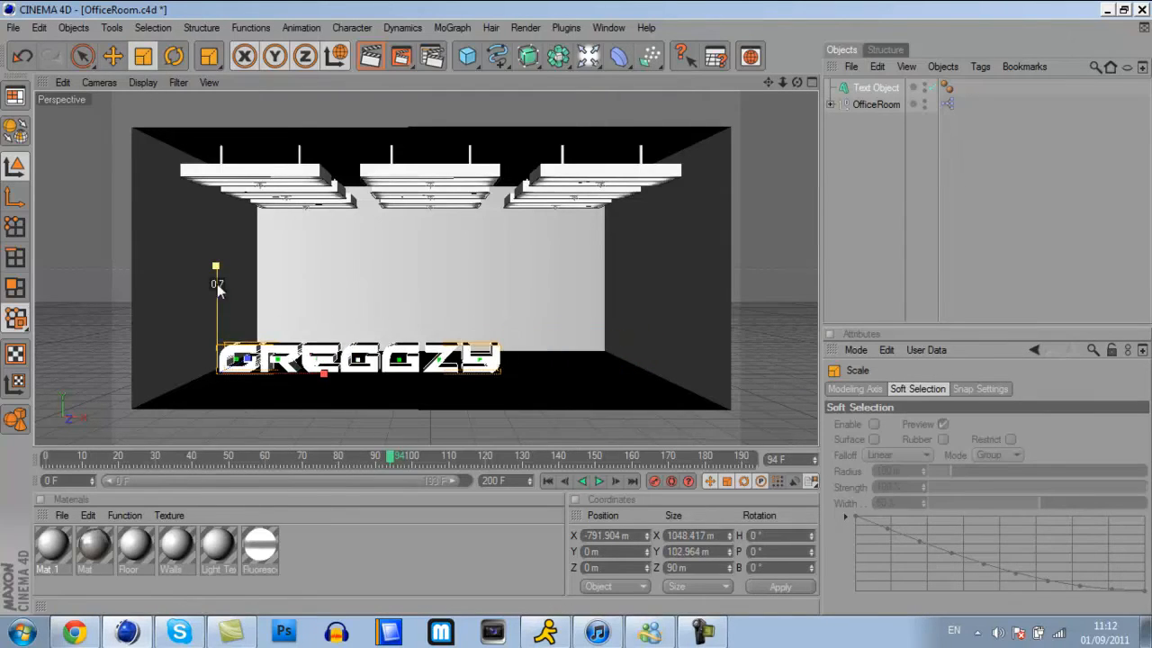
left_click(113, 56)
left_click_drag(320, 372, 388, 371)
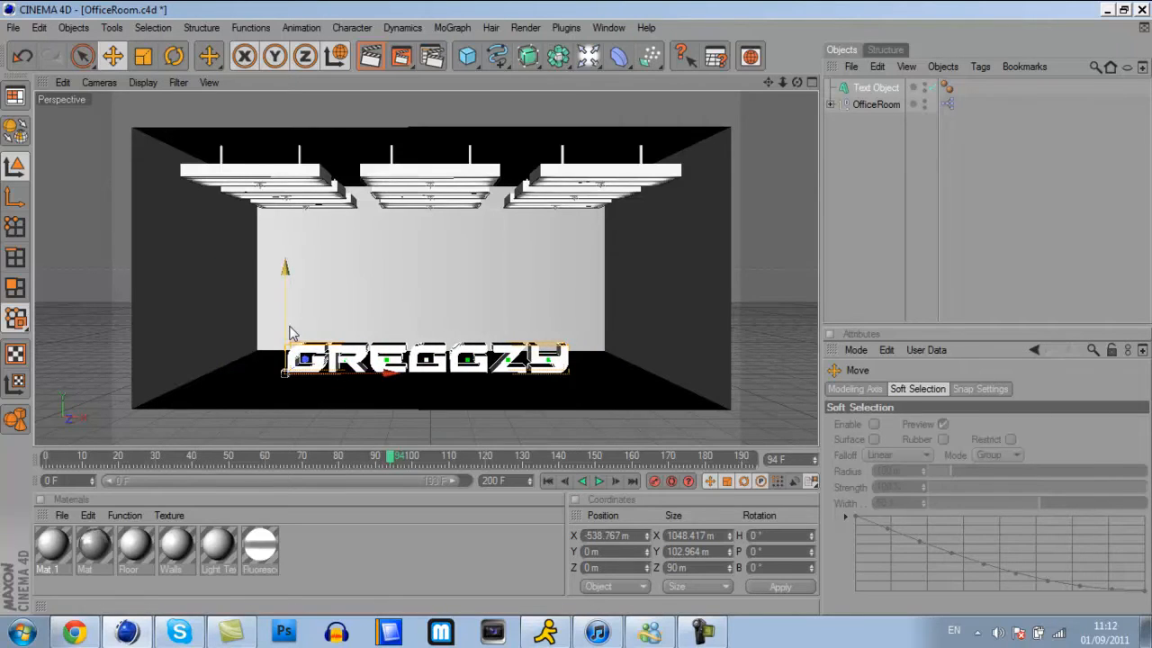
left_click_drag(290, 333, 290, 284)
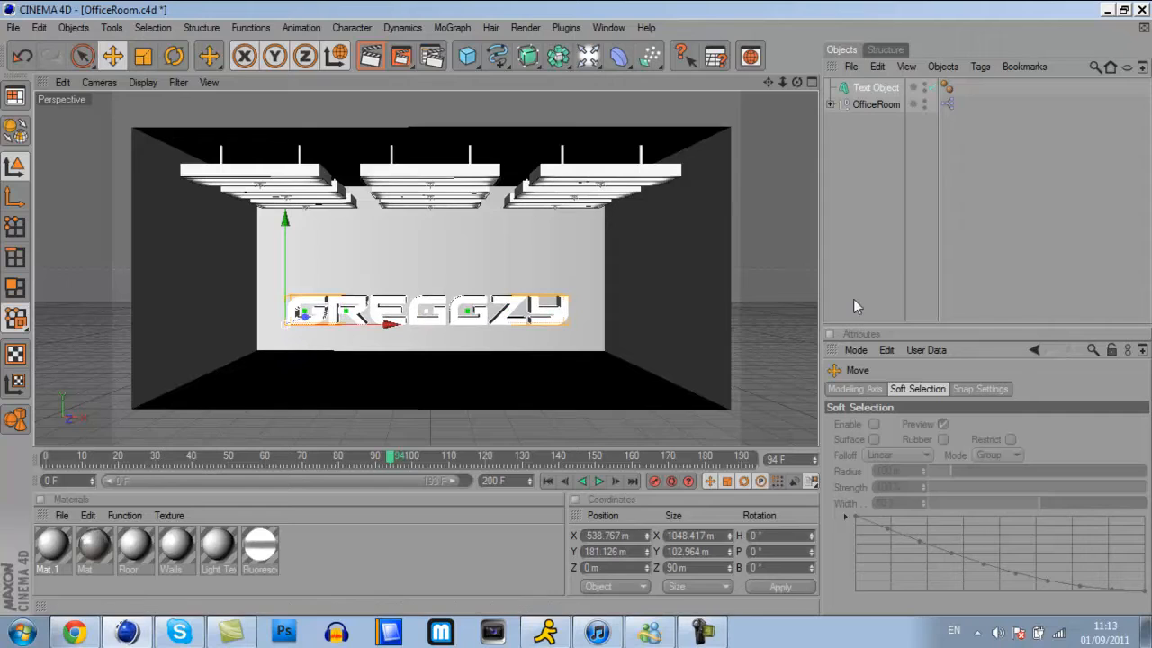
- Duplicate the Text Object, placing the copy below OfficeRoom in the object hierarchy
left_click(872, 236)
left_click(880, 89)
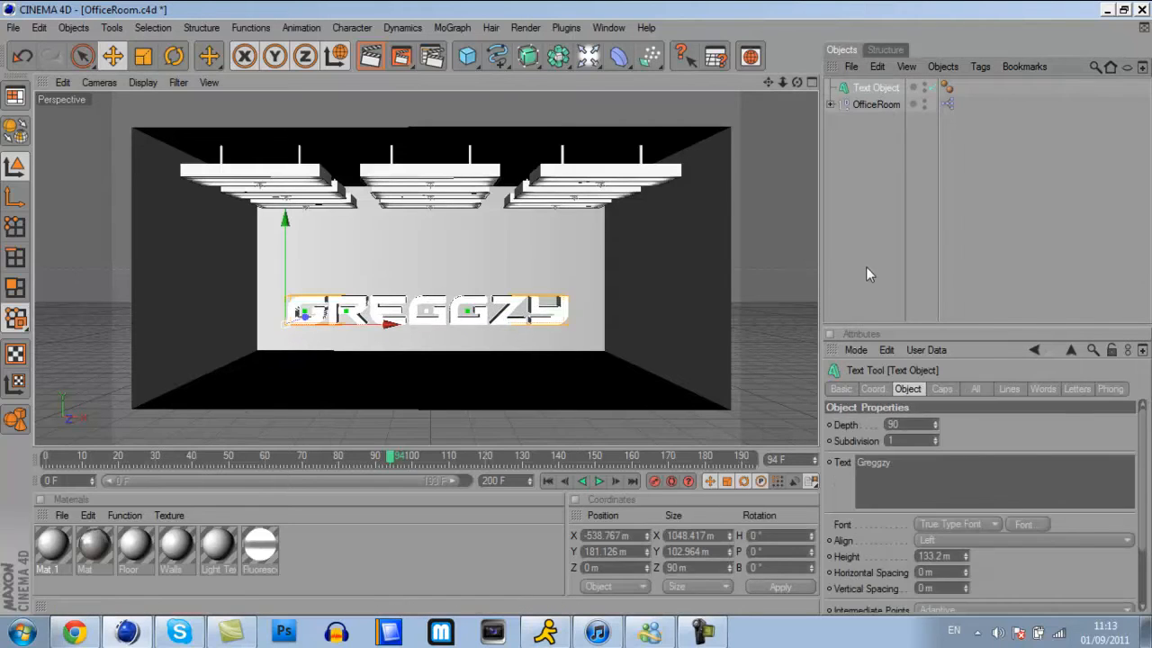
left_click(941, 389)
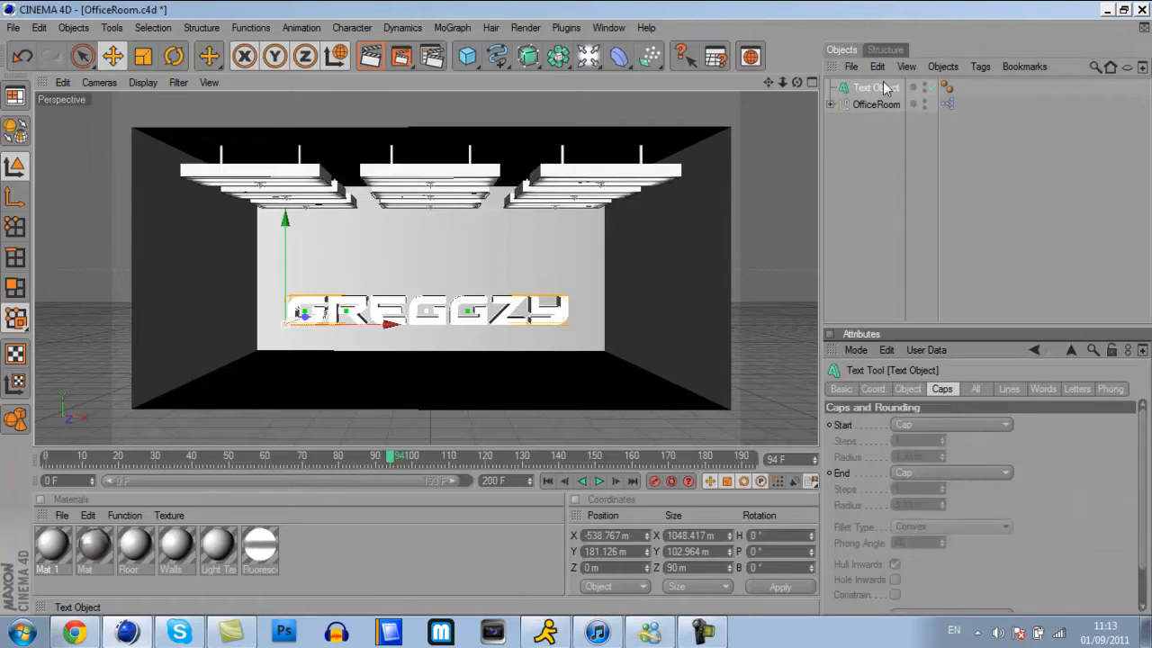
left_click_drag(877, 89, 867, 194)
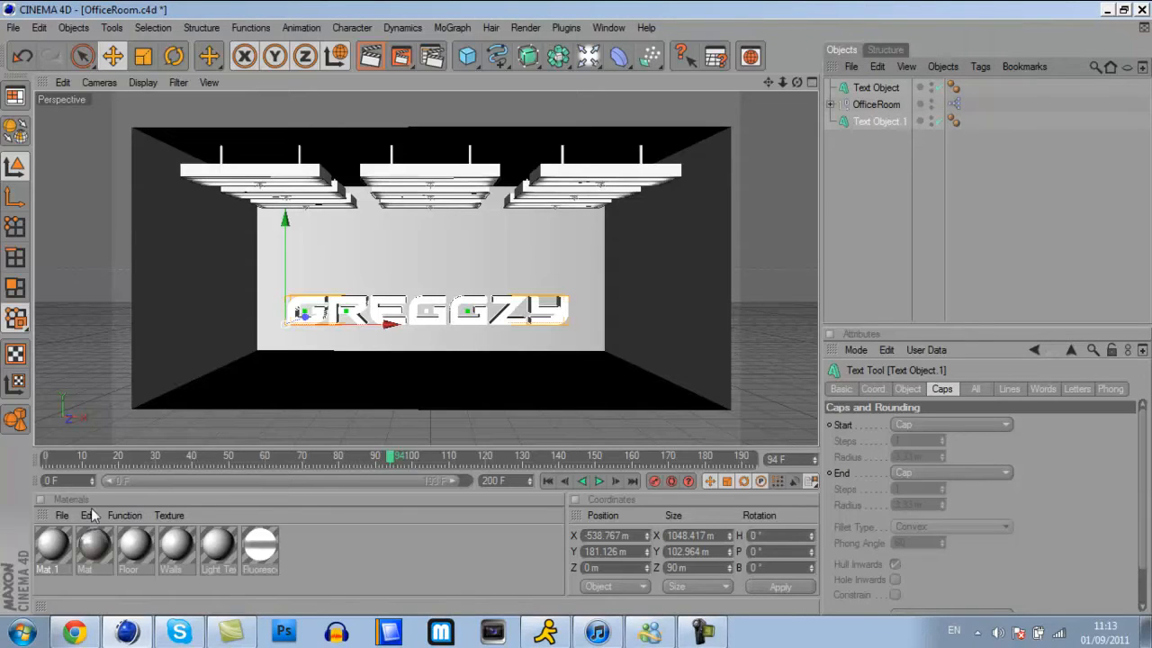
- Load the saved set of coloured materials and apply Red - AcrezHD to the original text and the black material to the copy
left_click(62, 515)
left_click(127, 393)
left_click(136, 122)
left_click(437, 331)
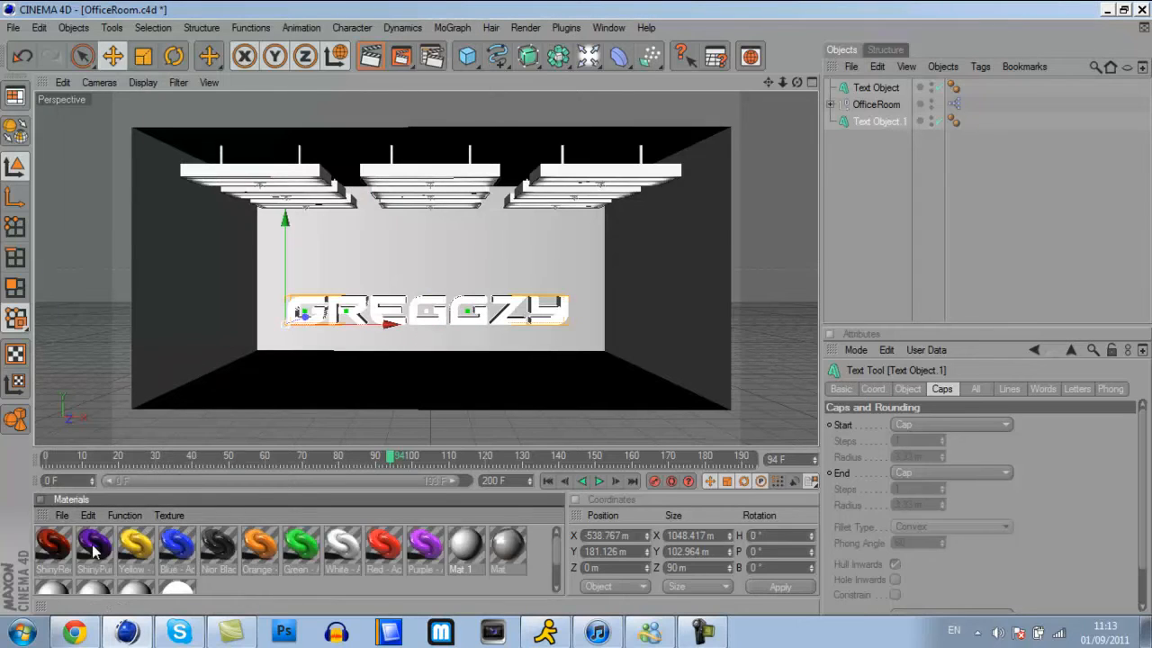
left_click_drag(380, 538, 883, 87)
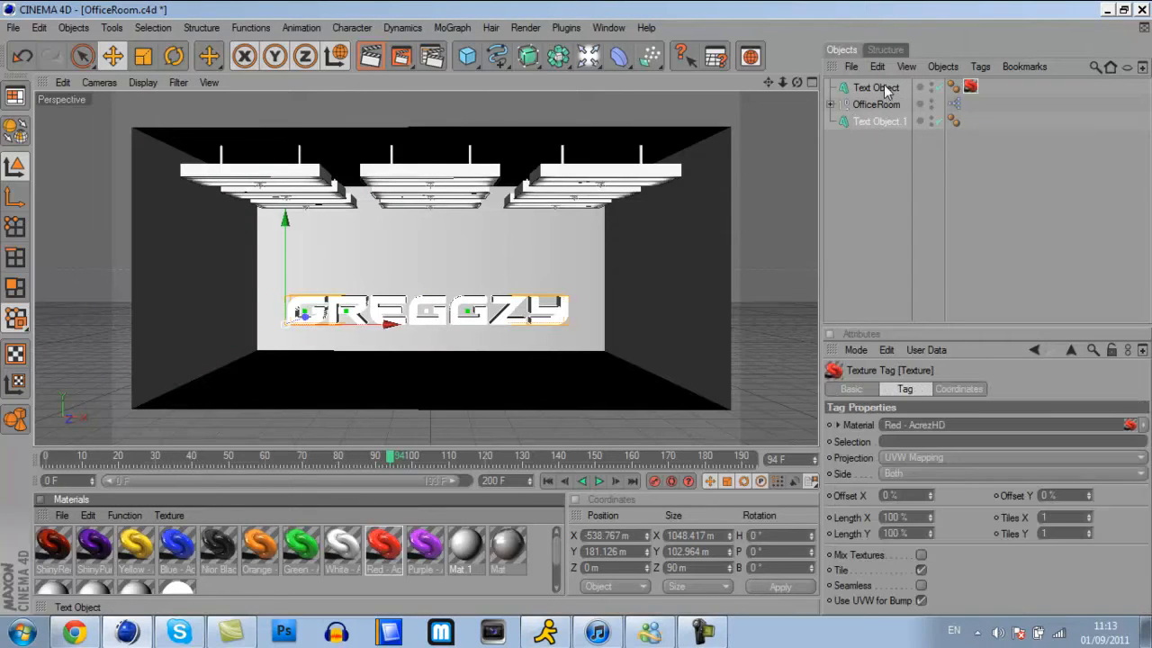
left_click_drag(221, 565, 900, 124)
- Set both the start and end caps of the black text copy to Fillet Cap
left_click(898, 122)
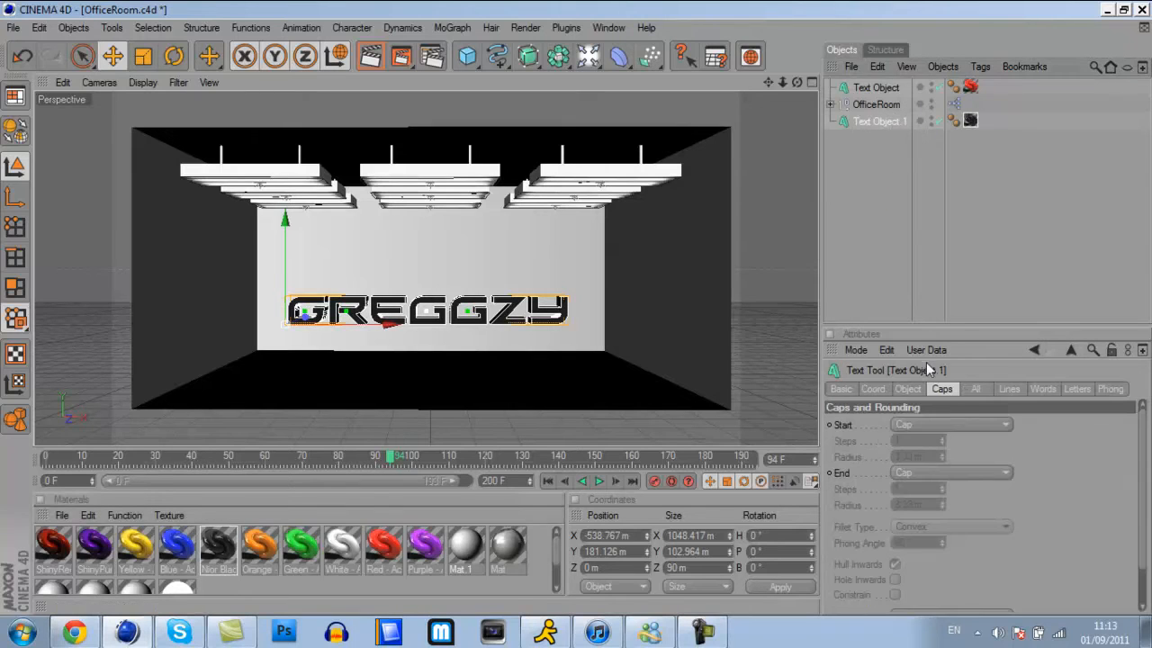
left_click(960, 424)
left_click(941, 491)
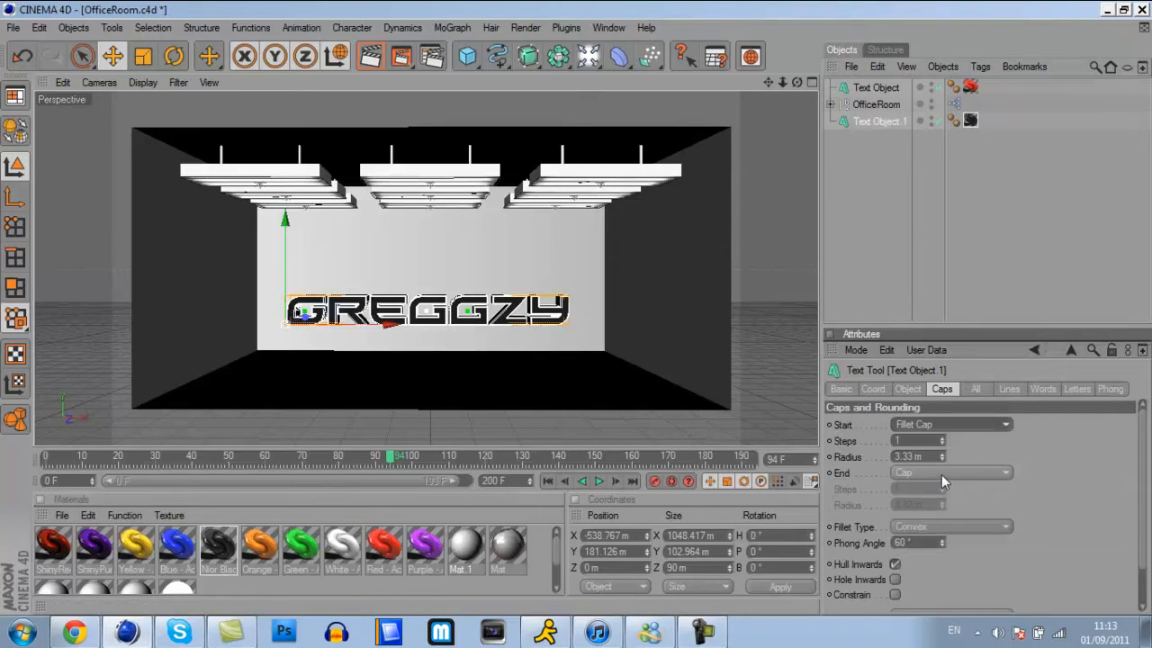
left_click(942, 473)
left_click(927, 537)
- Set the black text copy's depth to 50 and shift it along Z to about 16.4 m
left_click(909, 389)
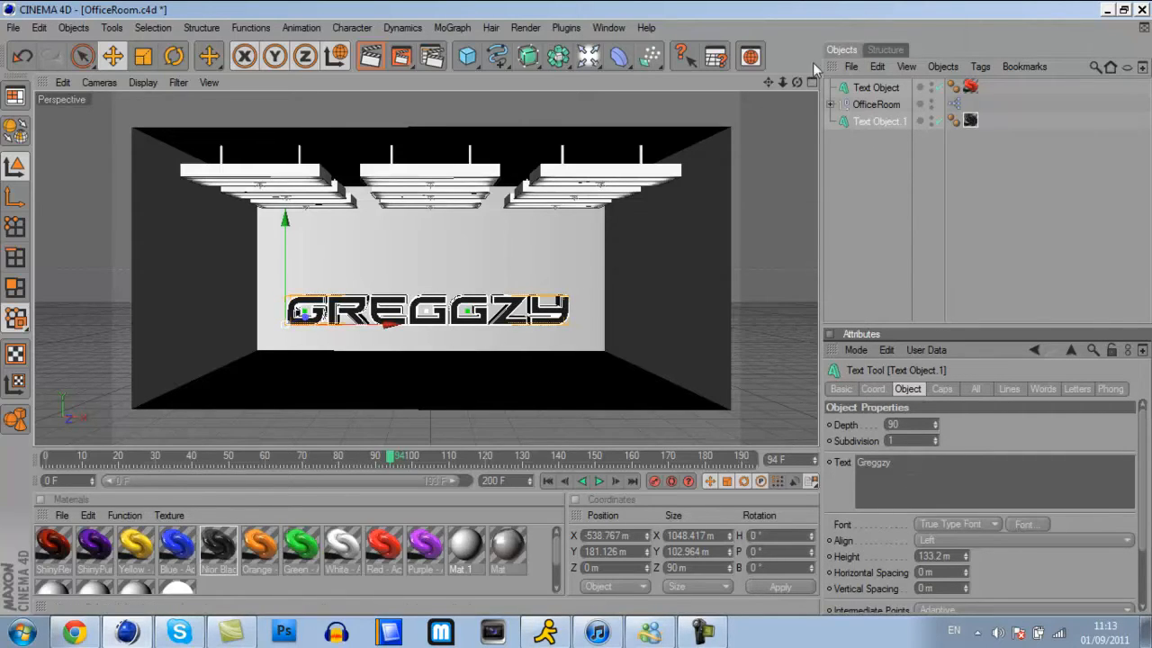
left_click_drag(799, 83, 779, 309)
left_click_drag(914, 422, 763, 397)
type("50")
key("Return")
left_click_drag(258, 314, 255, 313)
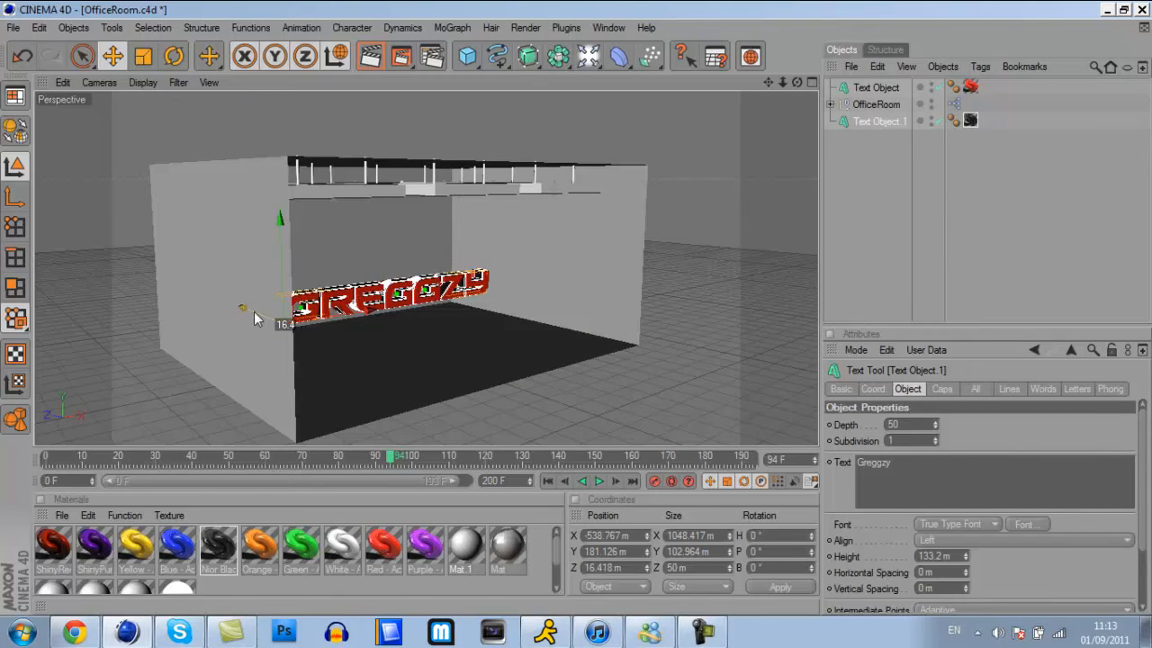
- Add a Compositing tag to the OfficeRoom object and disable Seen by Camera
left_click_drag(797, 82, 769, 26)
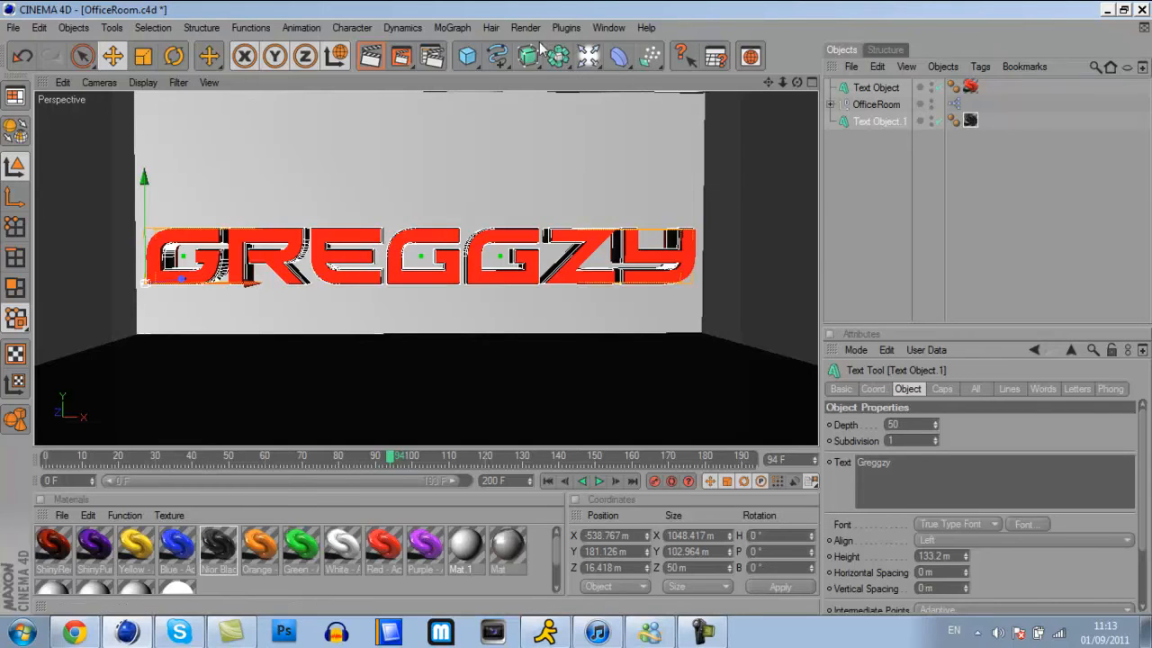
left_click(654, 158)
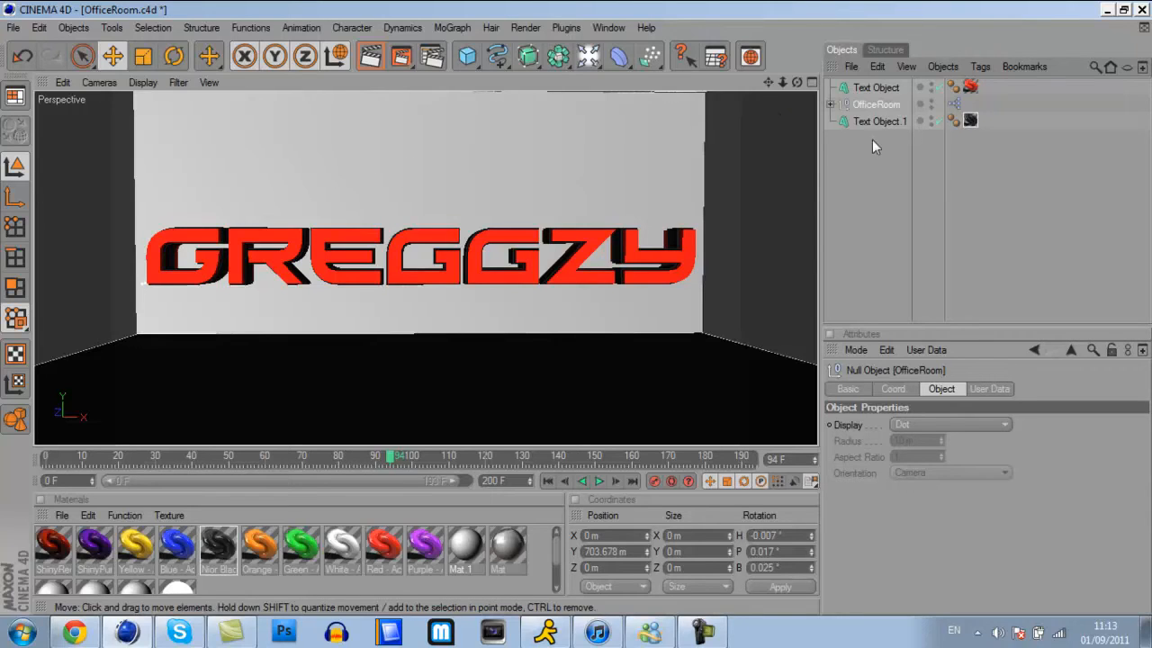
right_click(882, 105)
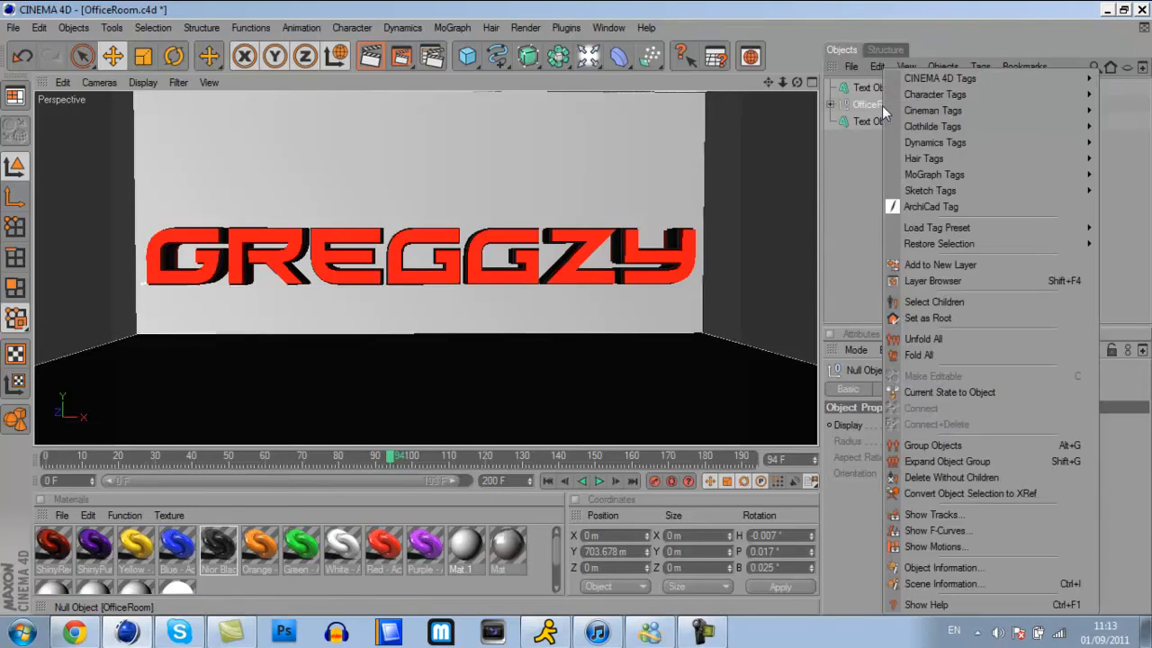
mouse_move(938, 80)
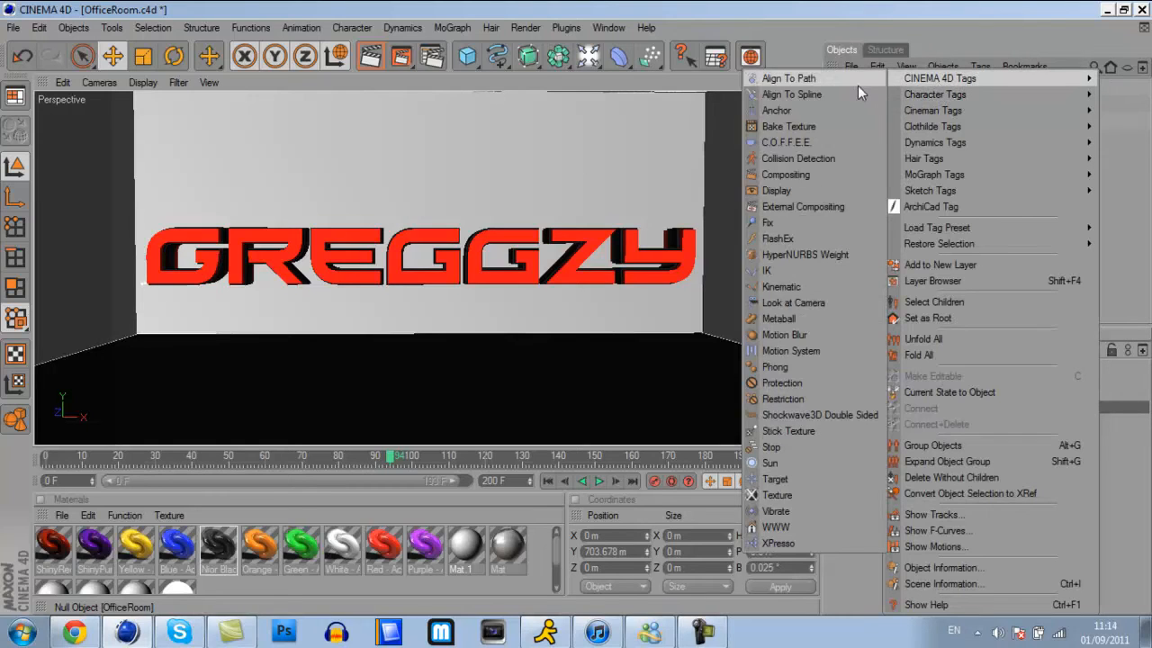
left_click(818, 176)
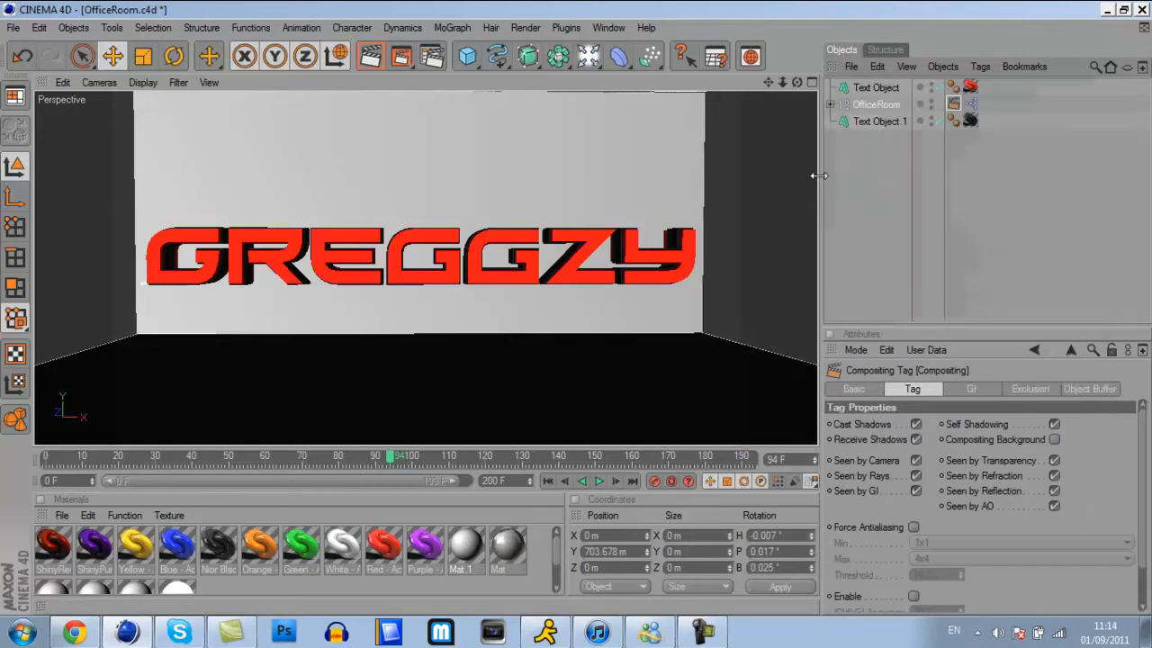
left_click(916, 461)
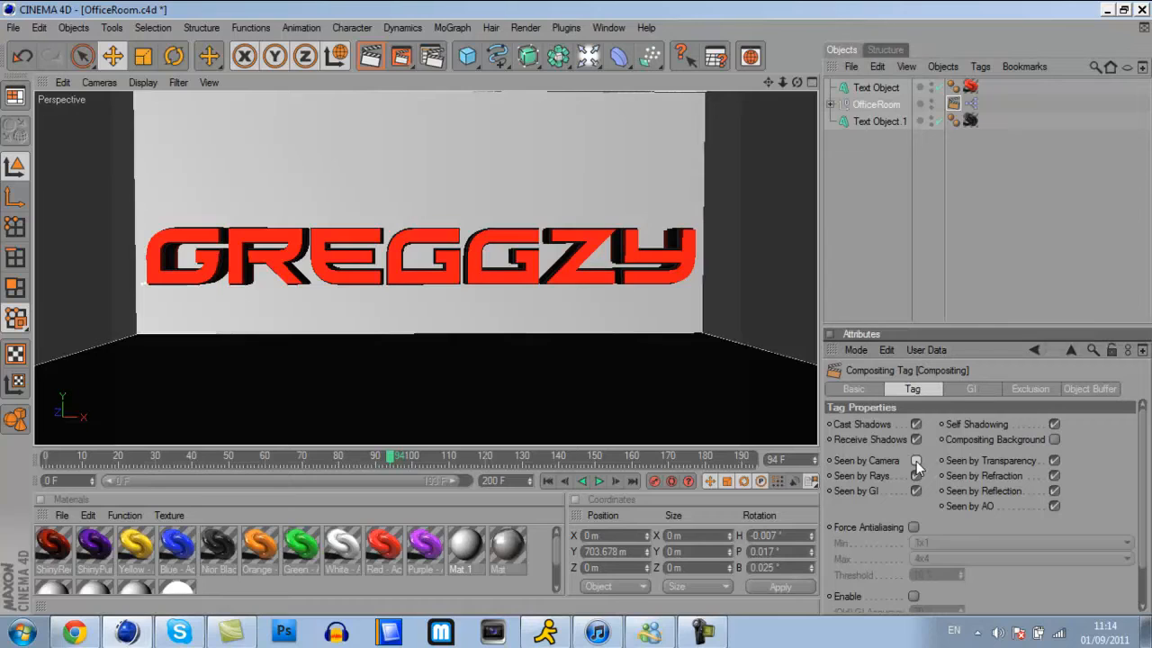
left_click(877, 183)
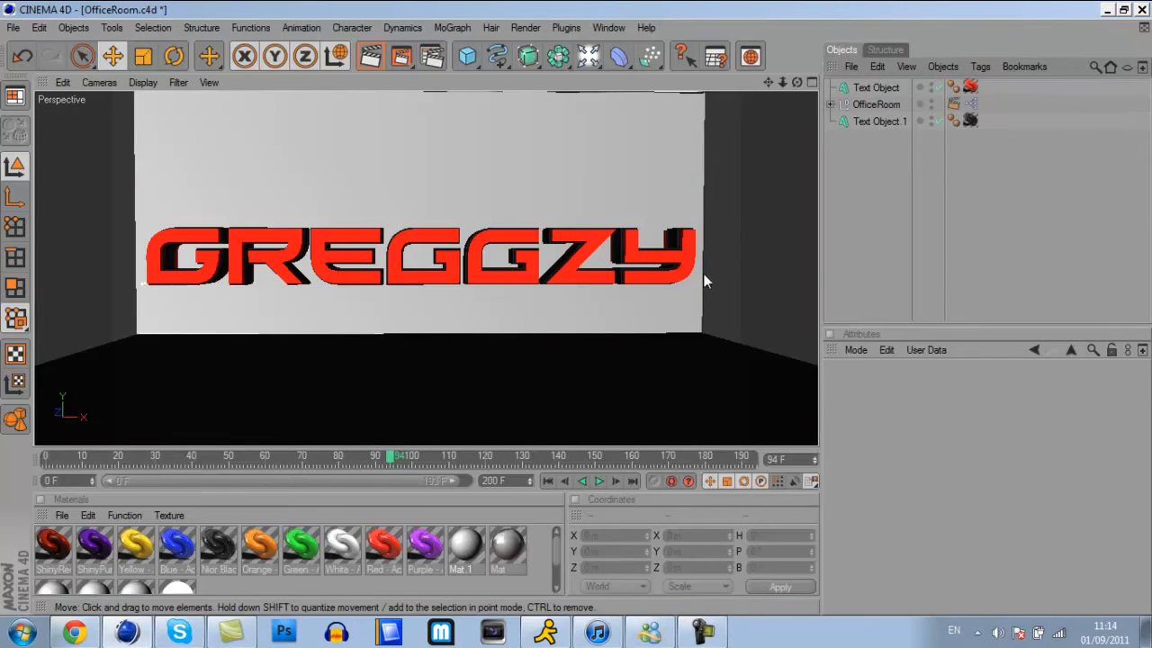
- Set the render output to the HDV/HDTV 720 29.97 film/video preset
left_click(432, 57)
left_click(179, 79)
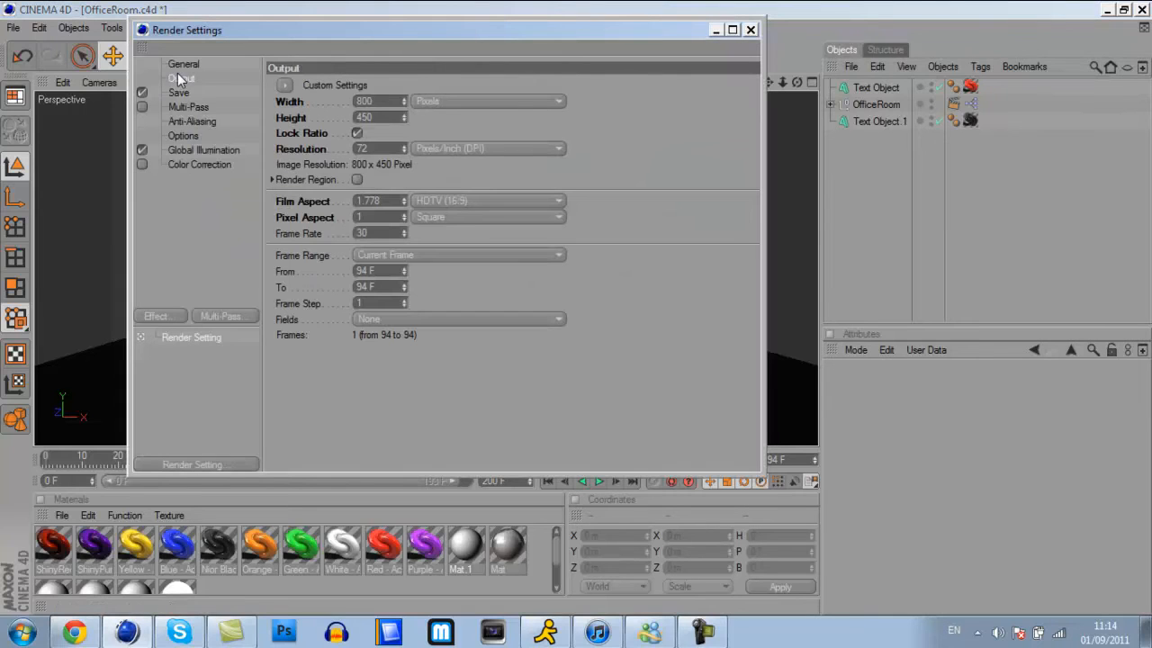
left_click(283, 86)
mouse_move(312, 131)
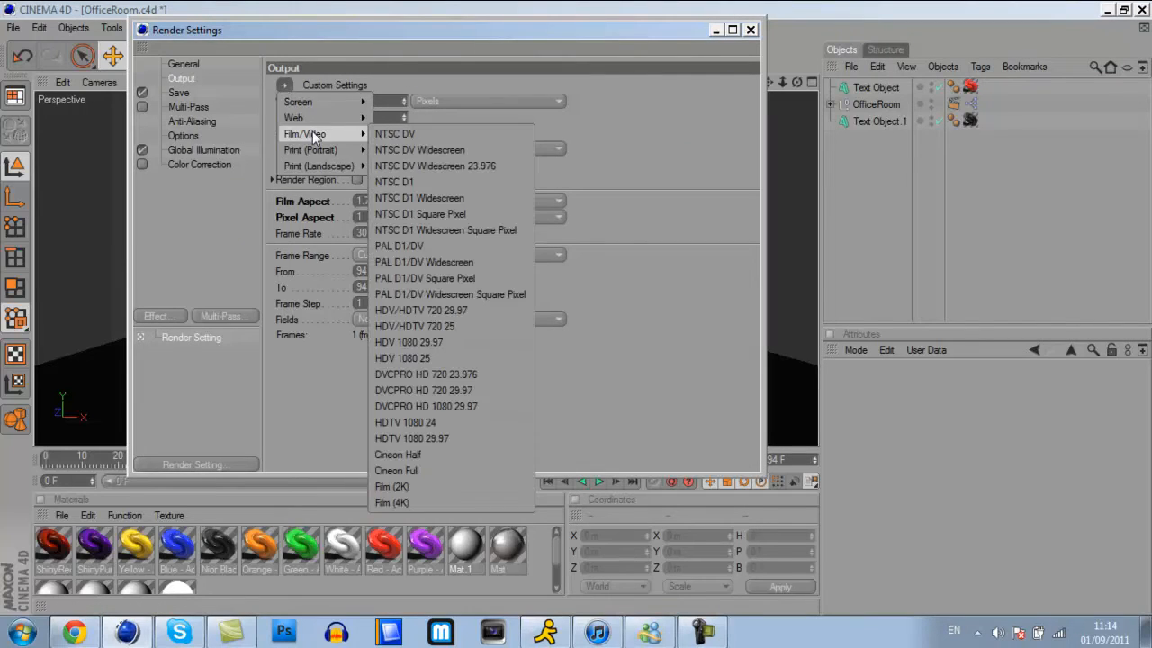
left_click(435, 311)
- Set the render's save file to Tutorial in the 3D Text folder
left_click(181, 93)
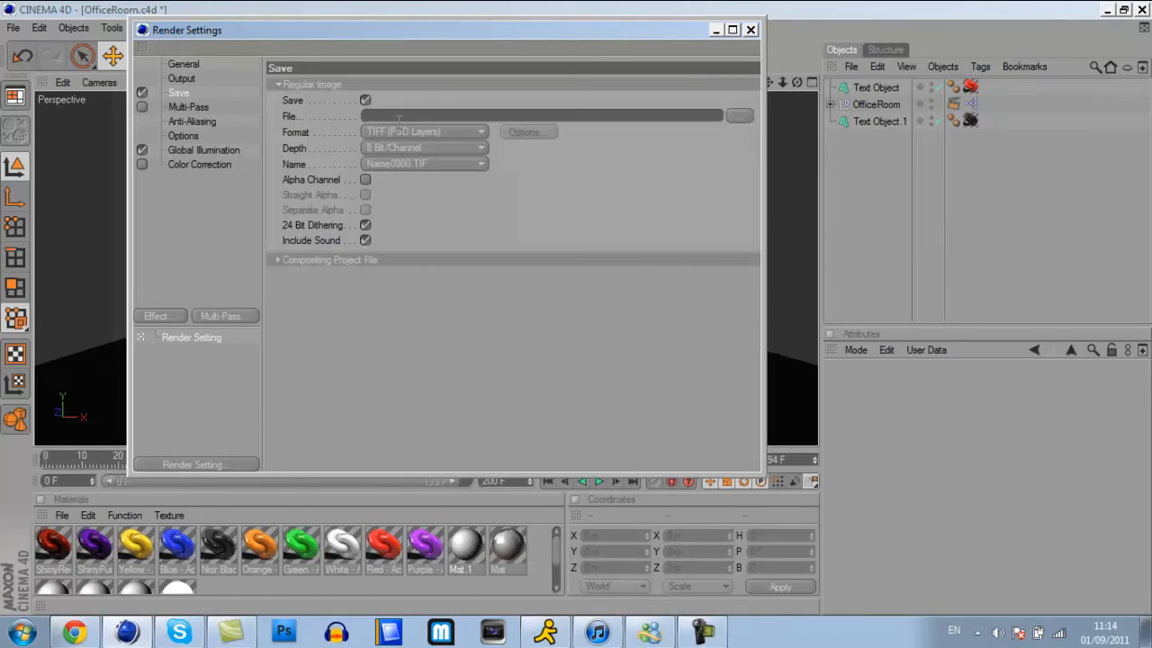
left_click(738, 115)
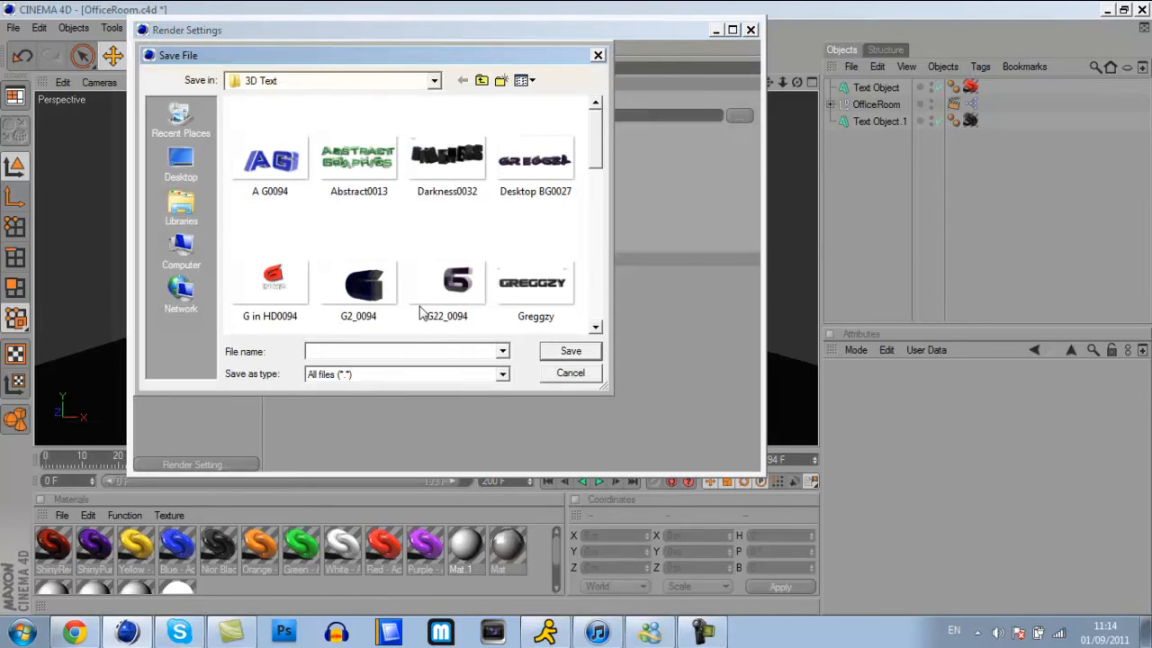
type("Tutorial")
key("Return")
- Set the saved image to PNG at 16 Bit/Channel with Alpha Channel and Straight Alpha enabled
left_click(388, 146)
left_click(388, 141)
left_click(396, 131)
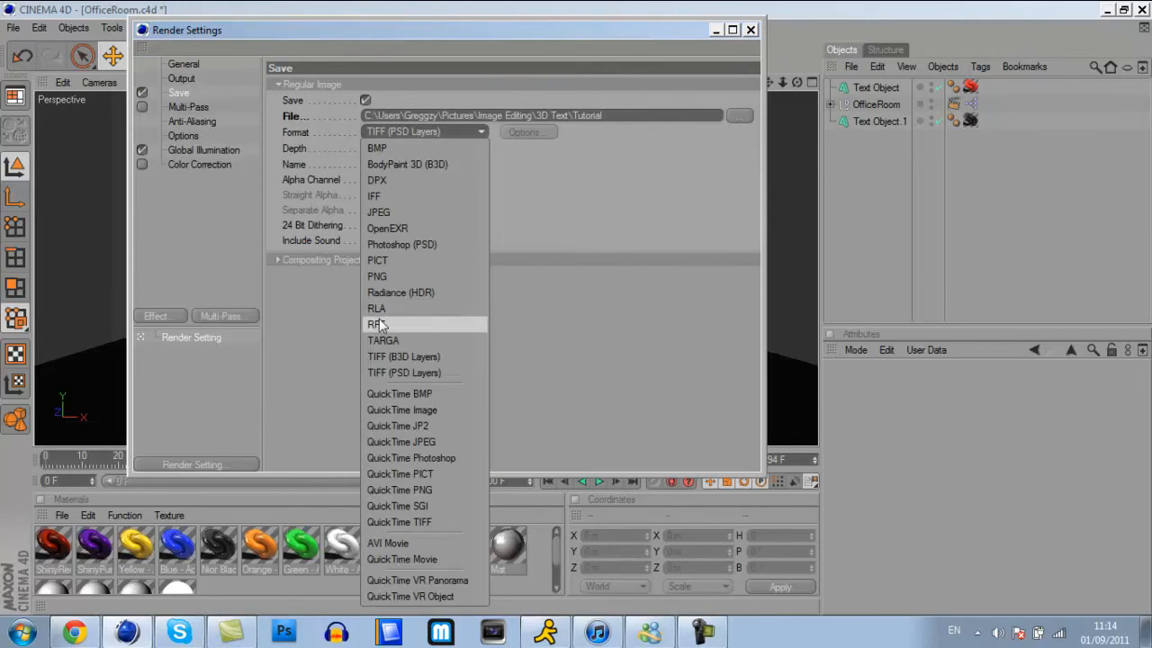
left_click(385, 278)
left_click(382, 149)
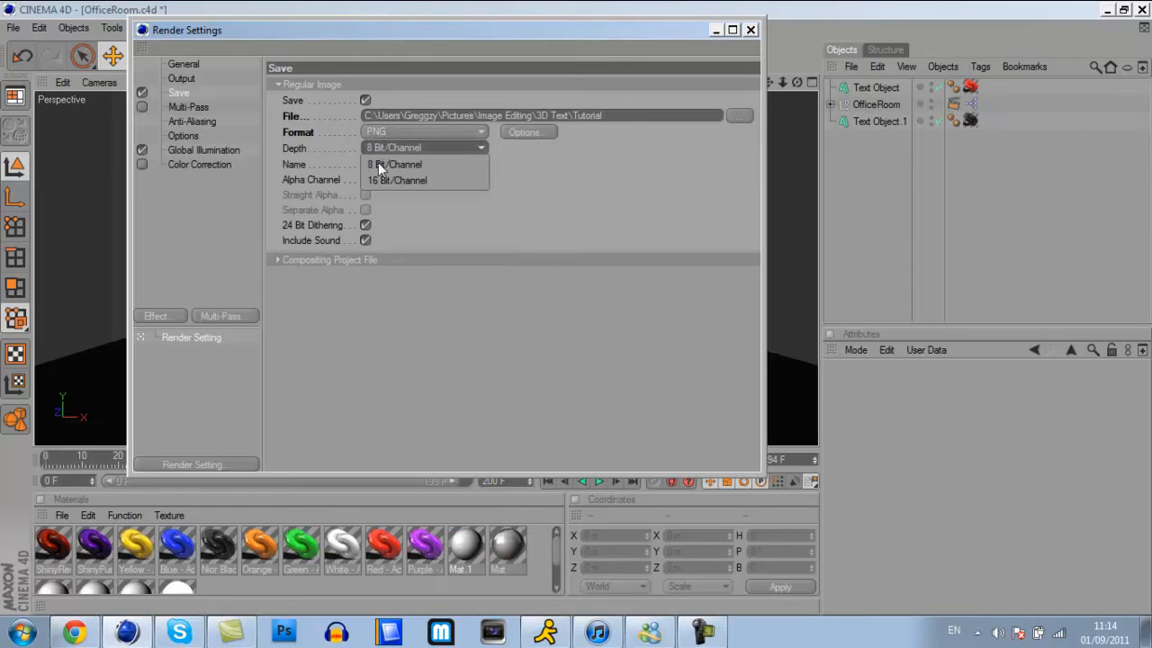
left_click(378, 182)
left_click(364, 179)
left_click(366, 194)
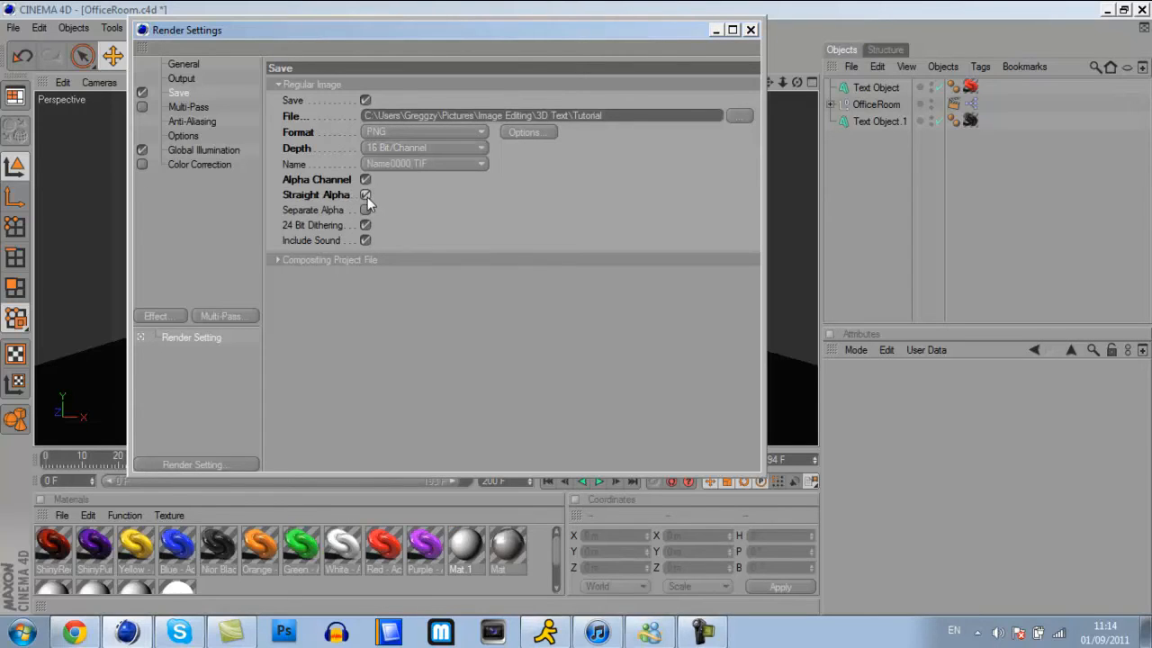
- Disable Auto Save for the Global Illumination irradiance cache file and close the render settings
left_click(217, 148)
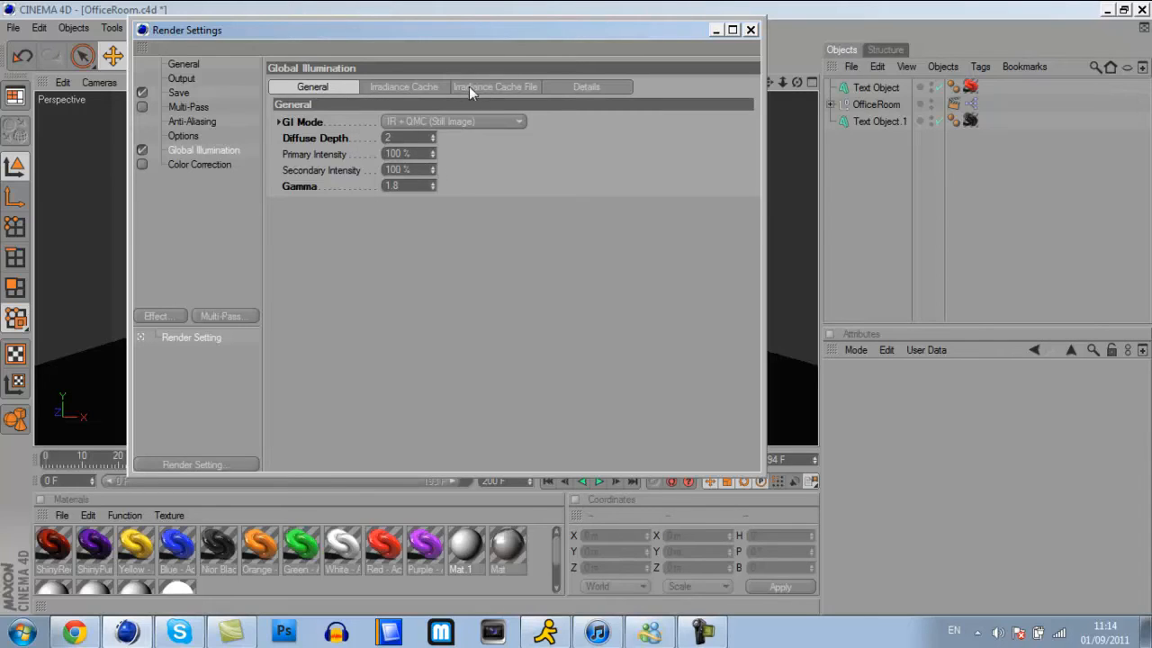
left_click(514, 84)
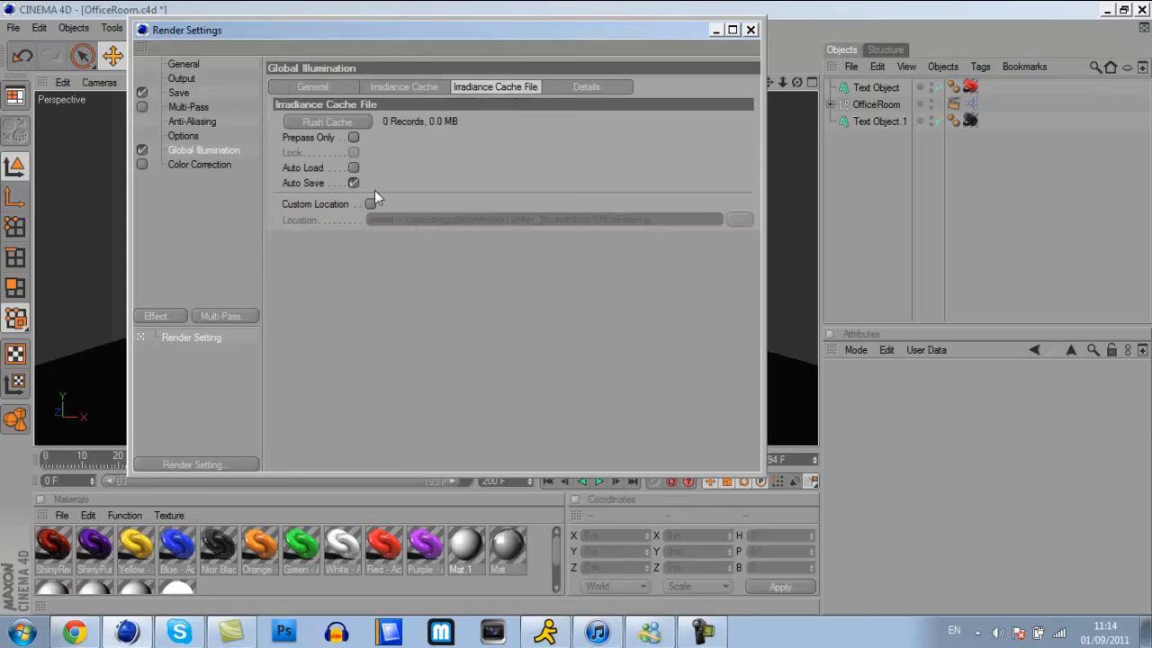
left_click(353, 183)
left_click(192, 123)
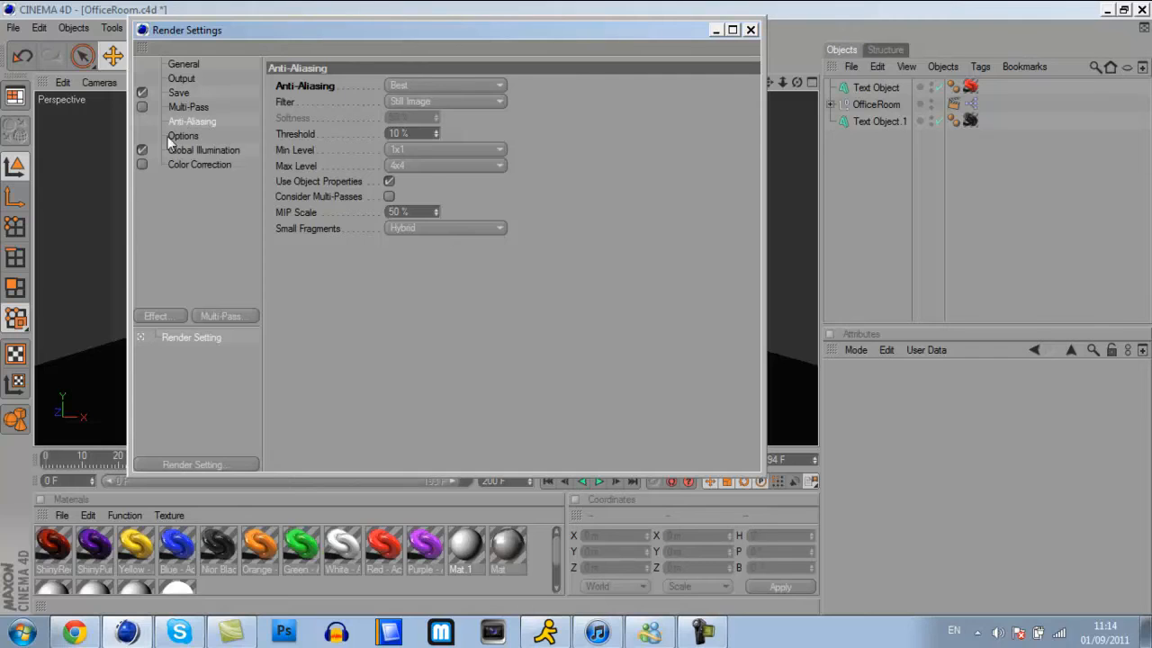
left_click(183, 137)
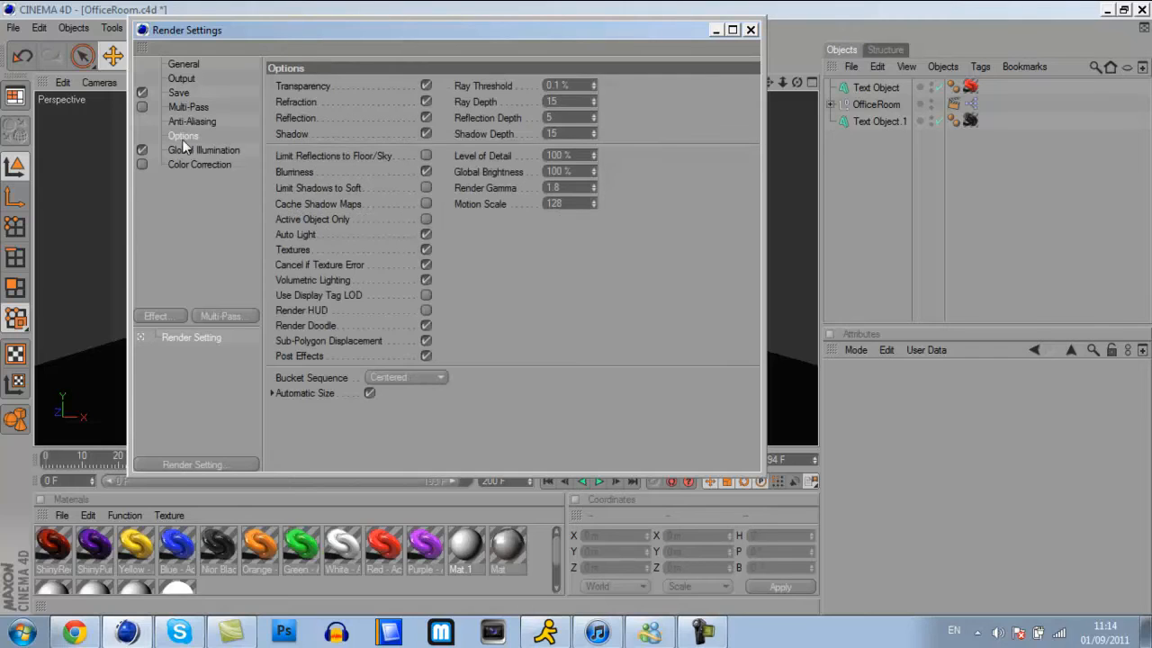
left_click(752, 29)
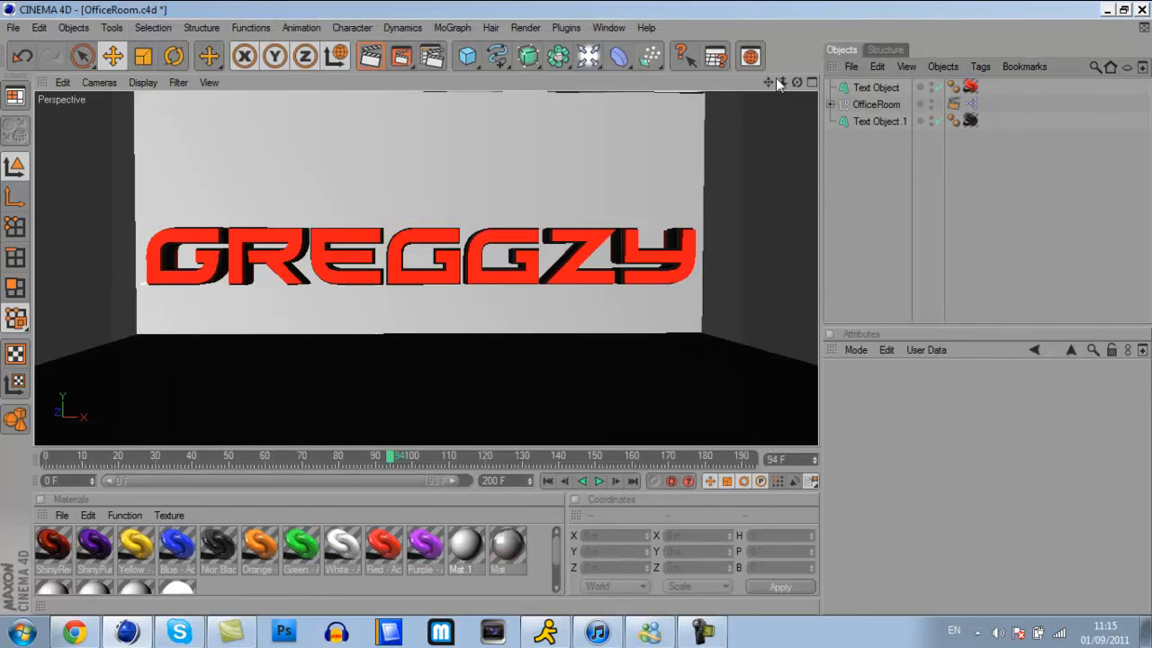
- Render the Greggzy text to the Picture Viewer from an angled perspective view
left_click(862, 121)
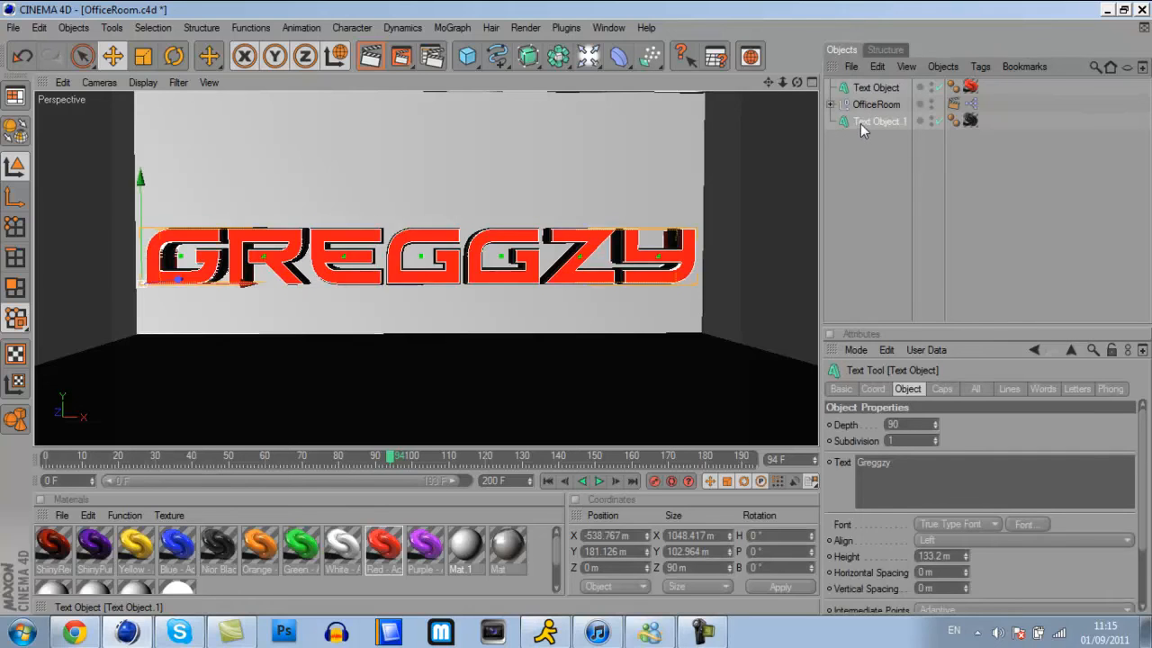
left_click_drag(797, 86, 775, 80)
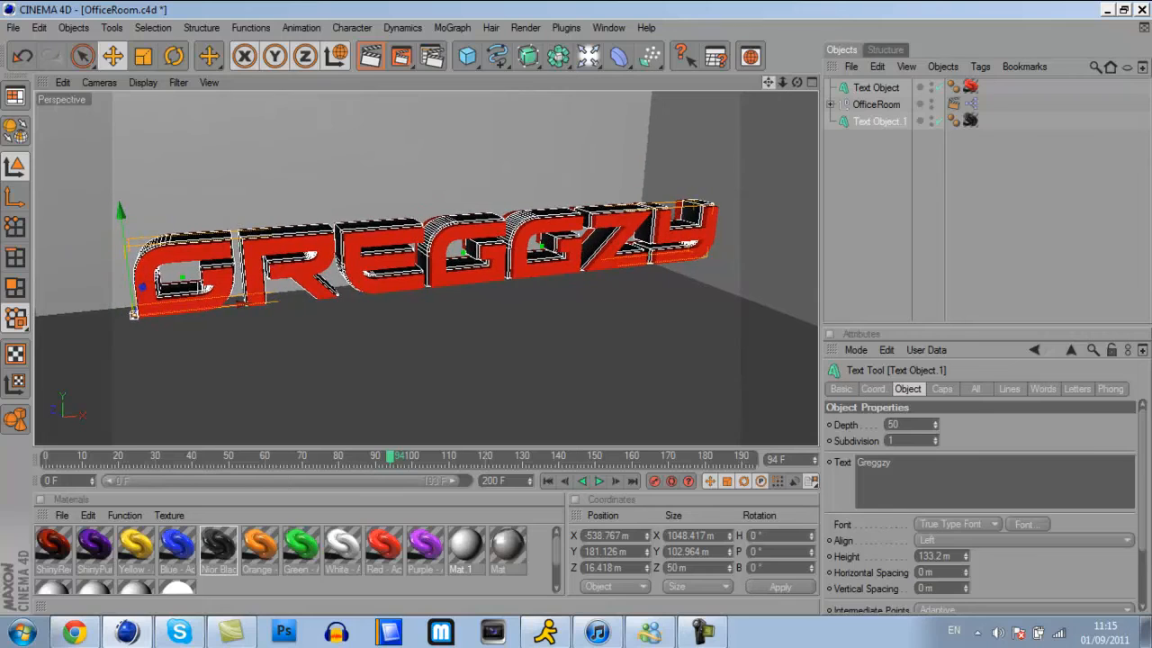
left_click(402, 56)
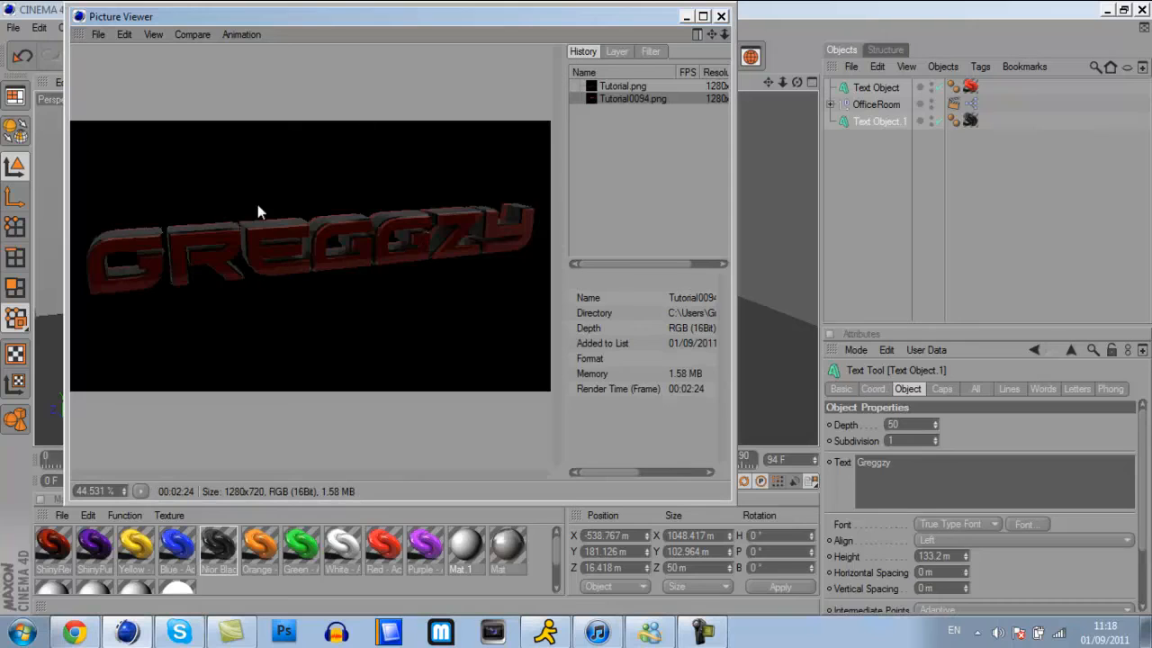
- Inspect the rendered Tutorial0094 PNG in the Image Editing\3D Text pictures folder, return to CINEMA 4D and close the Picture Viewer
left_click(22, 632)
left_click(264, 277)
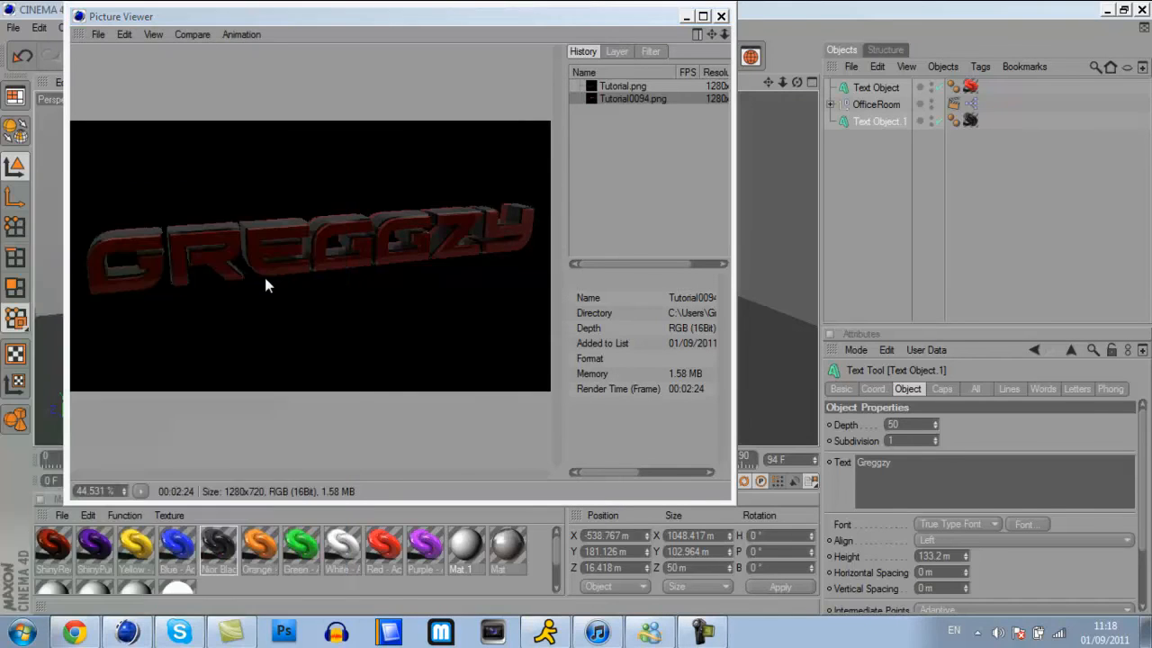
left_click(67, 255)
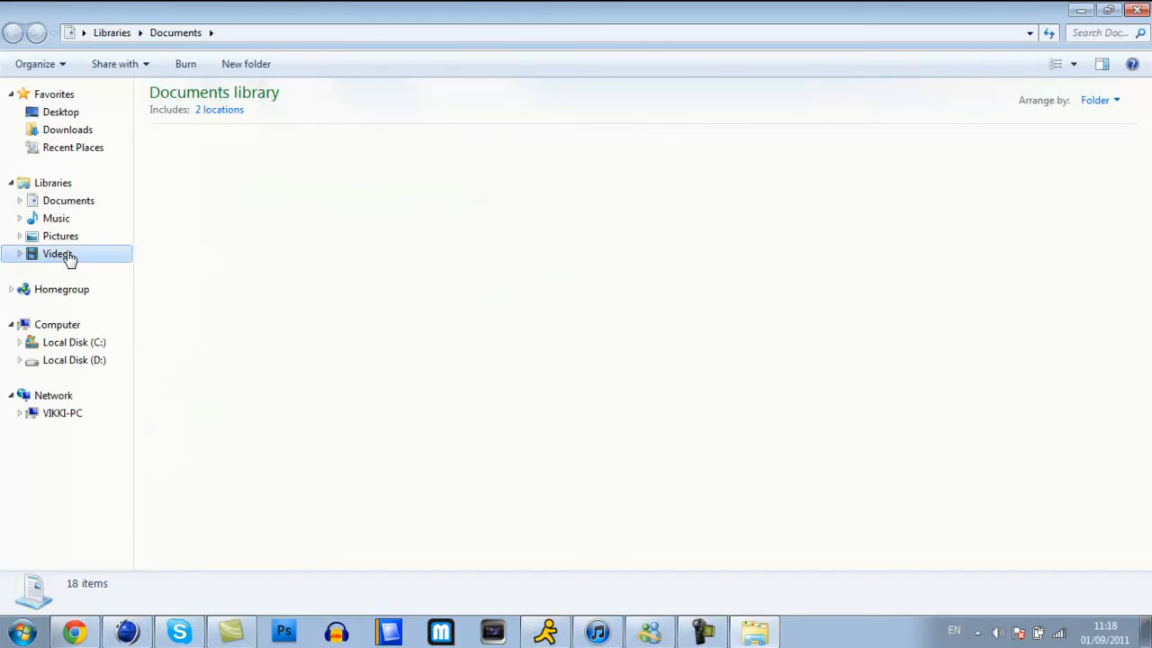
left_click(57, 236)
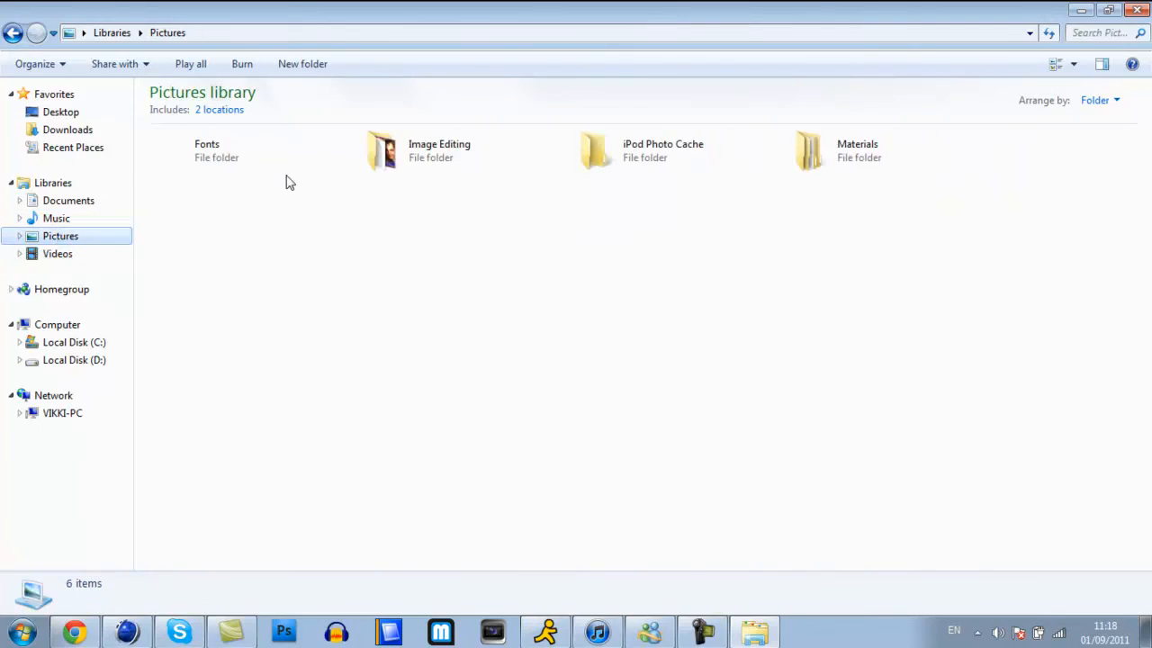
double_click(404, 171)
left_click(239, 158)
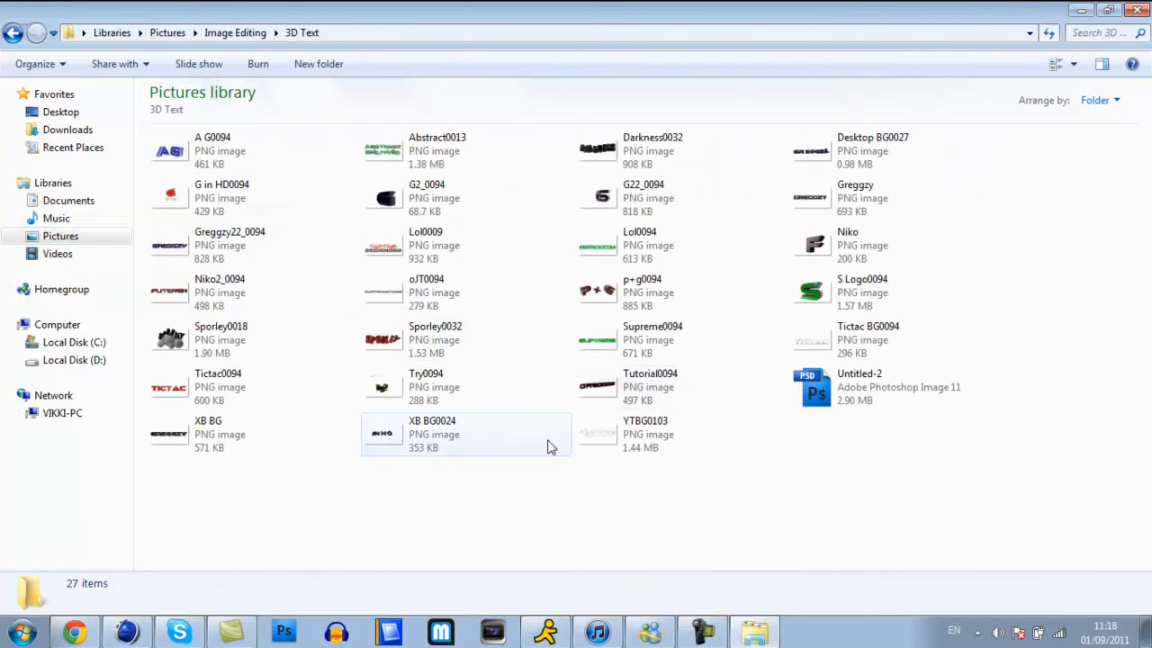
left_click(674, 373)
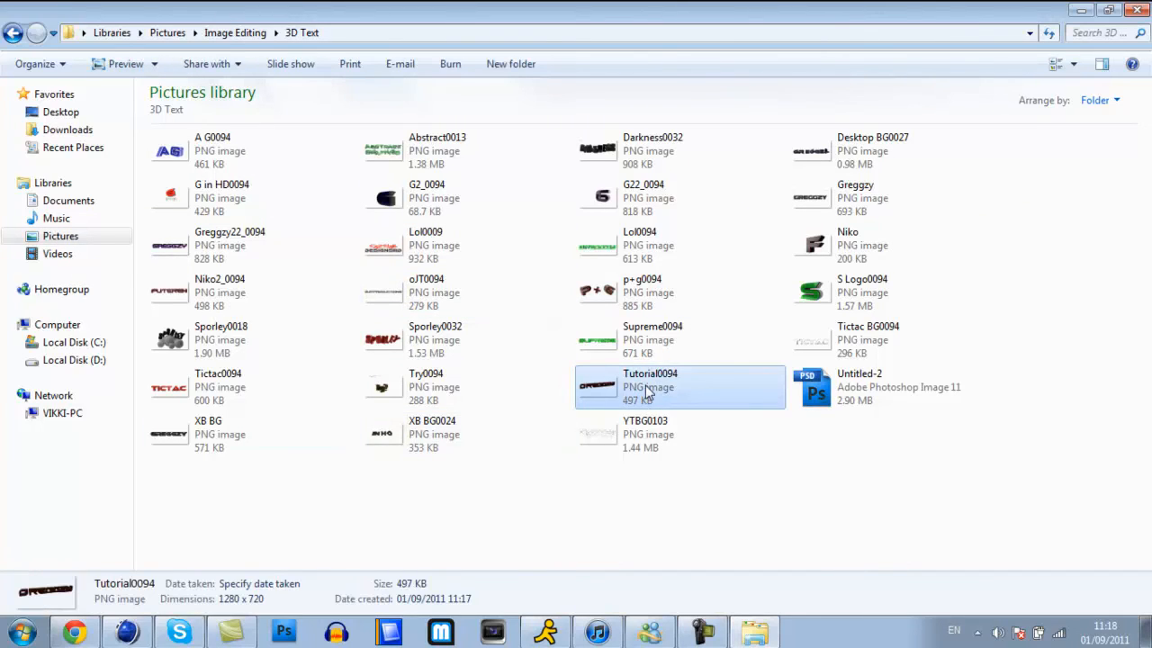
double_click(648, 391)
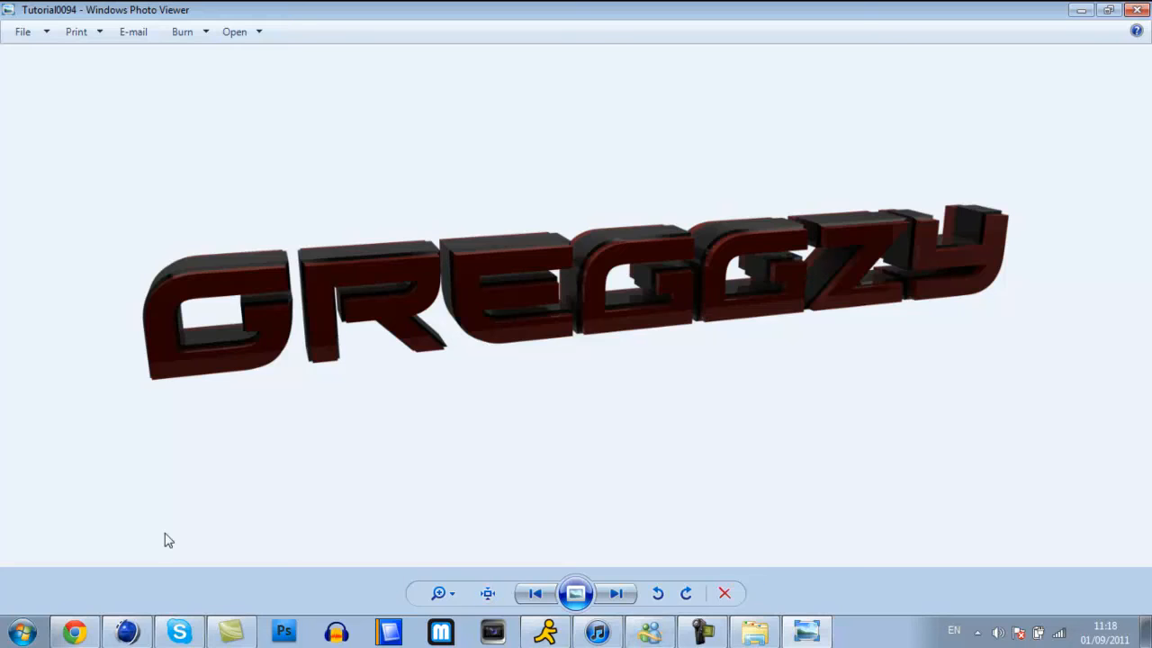
left_click(127, 631)
left_click(721, 16)
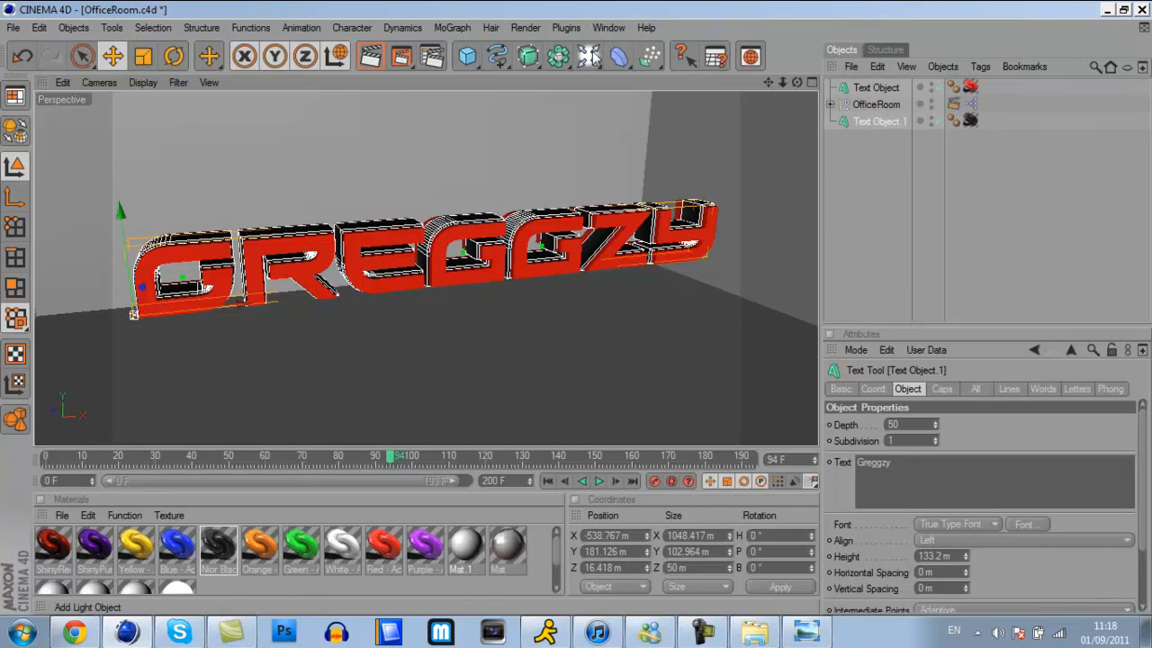
- Try lighting the text with a Light object at about Y 205.5 m and Z -2521 m, and delete it
left_click_drag(588, 56, 644, 73)
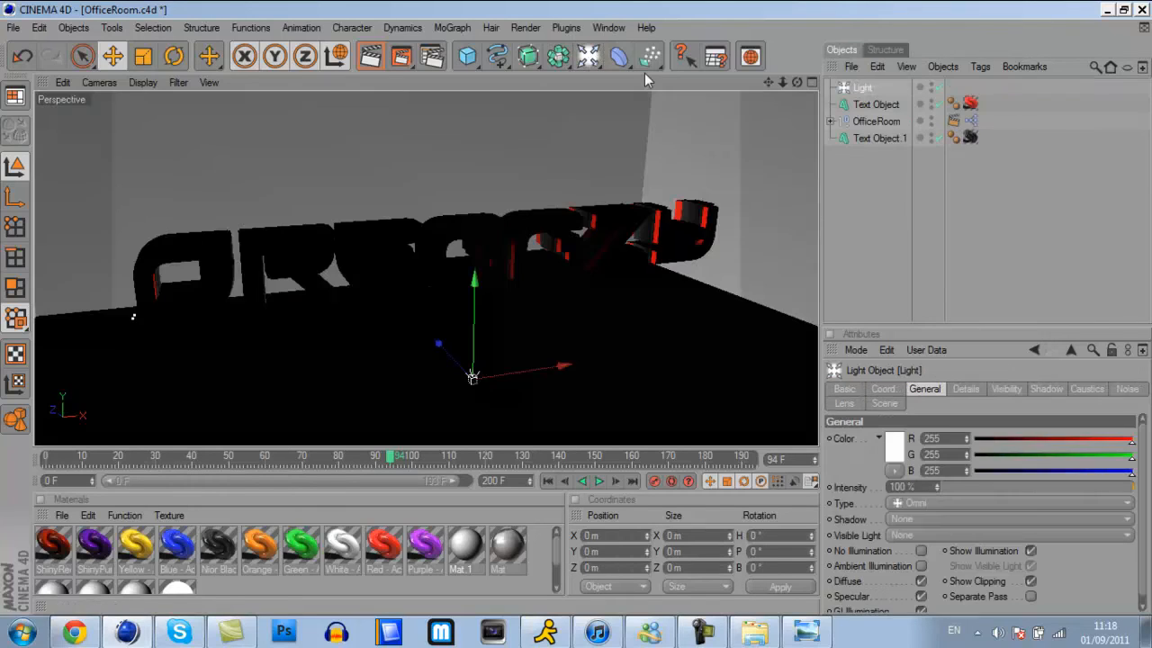
left_click_drag(440, 343, 664, 397)
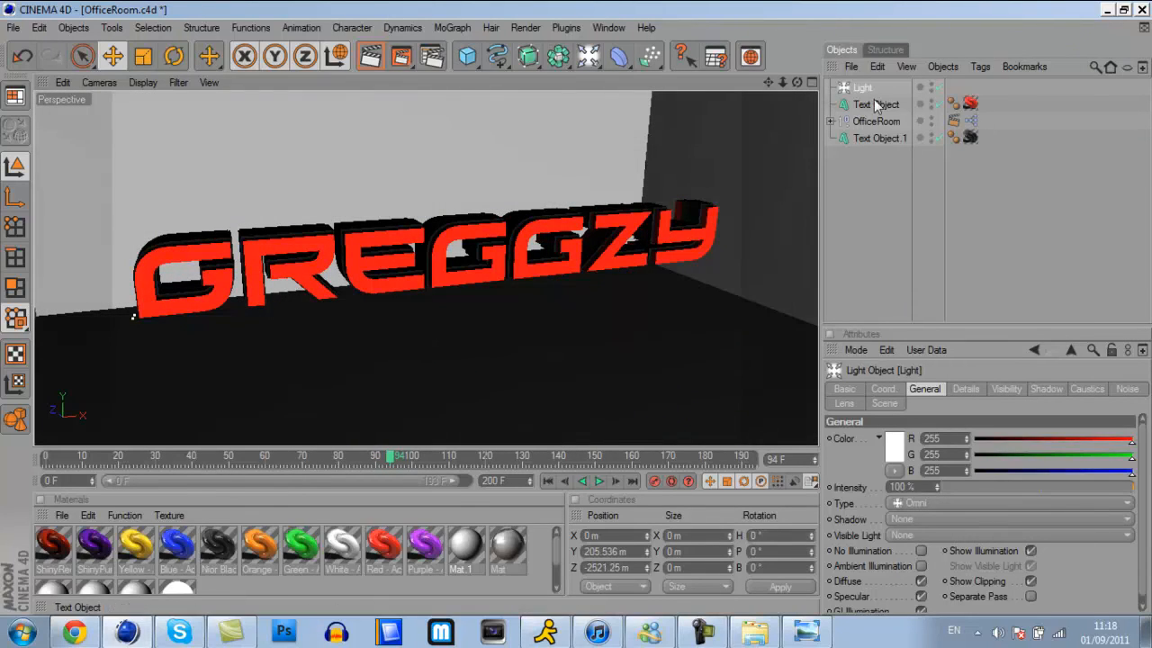
key("Delete")
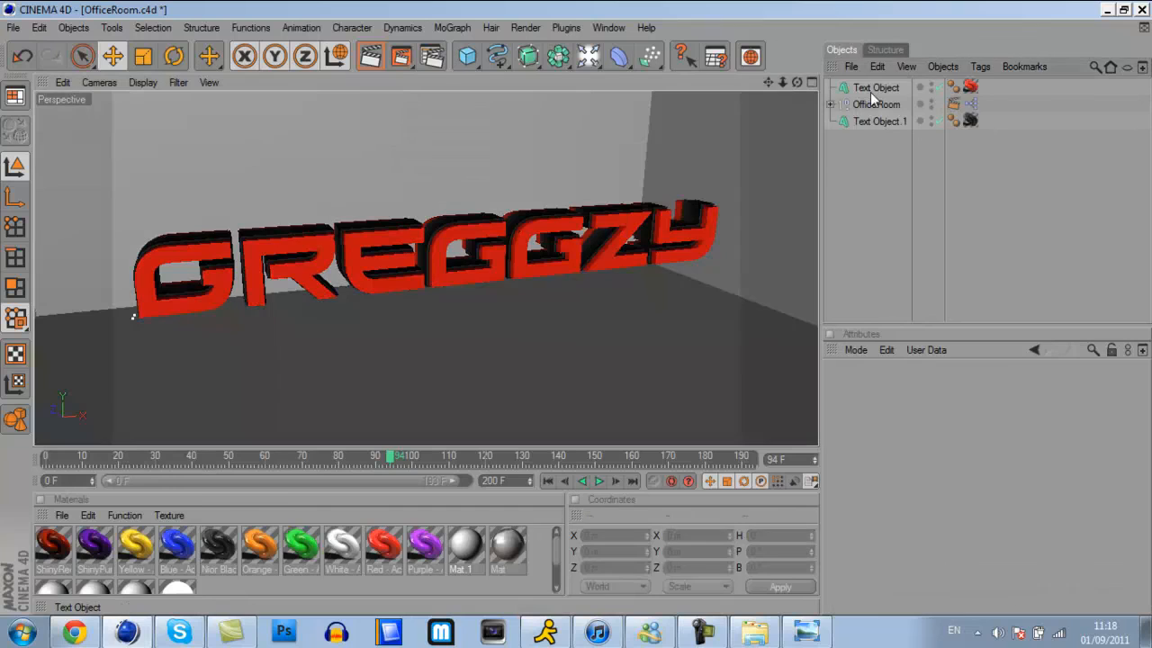
- Add OverheadSoftbox.c4d from the GreyscalegorillaLightKitPro1 presets to the scene
left_click(609, 28)
left_click(670, 313)
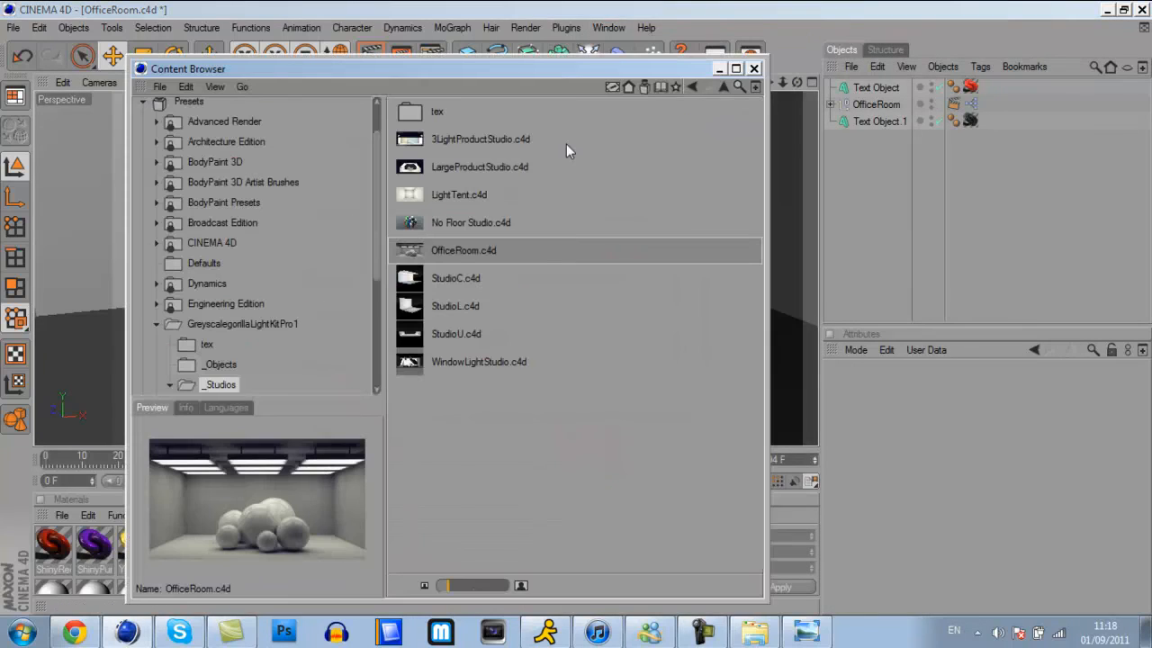
left_click(217, 322)
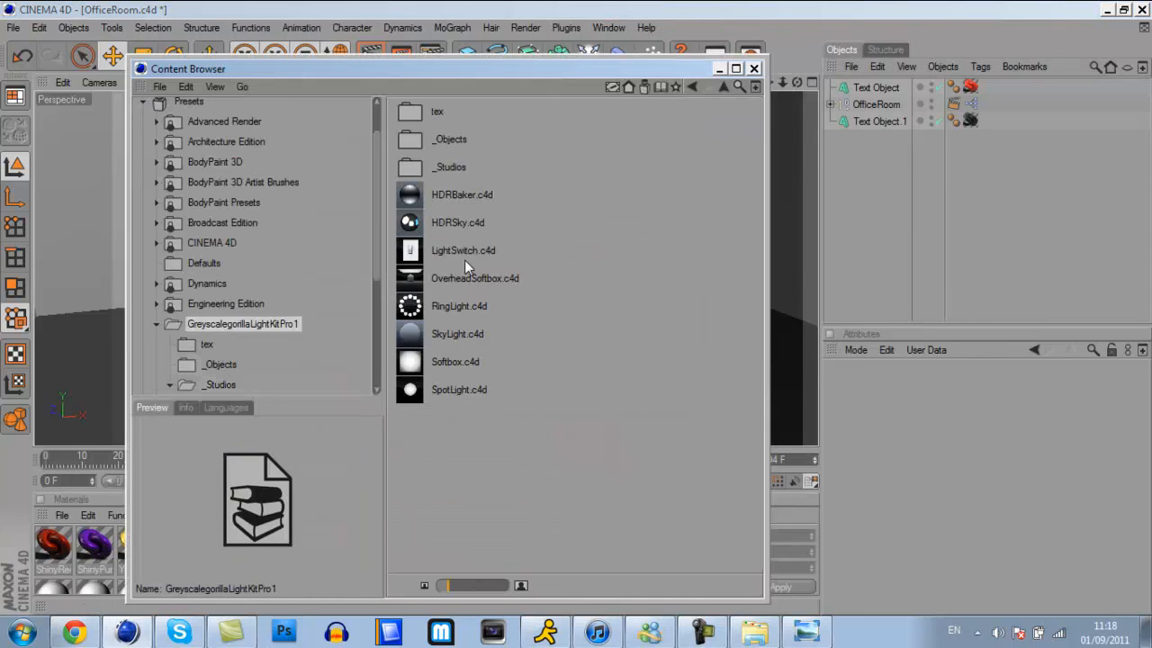
double_click(464, 275)
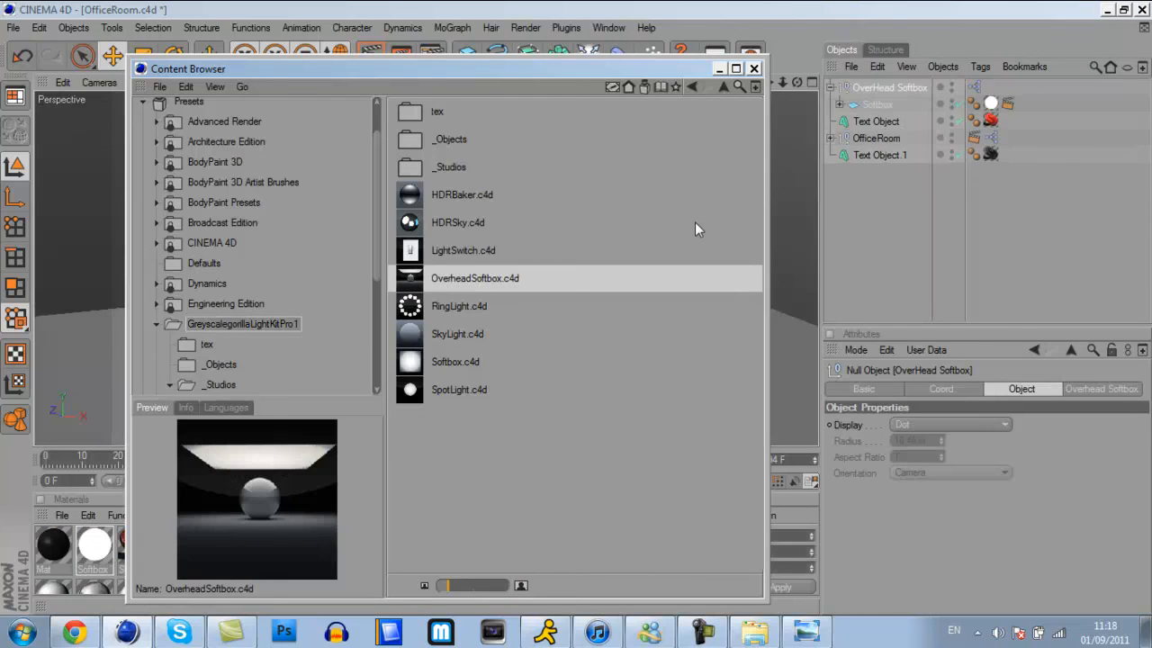
left_click(757, 69)
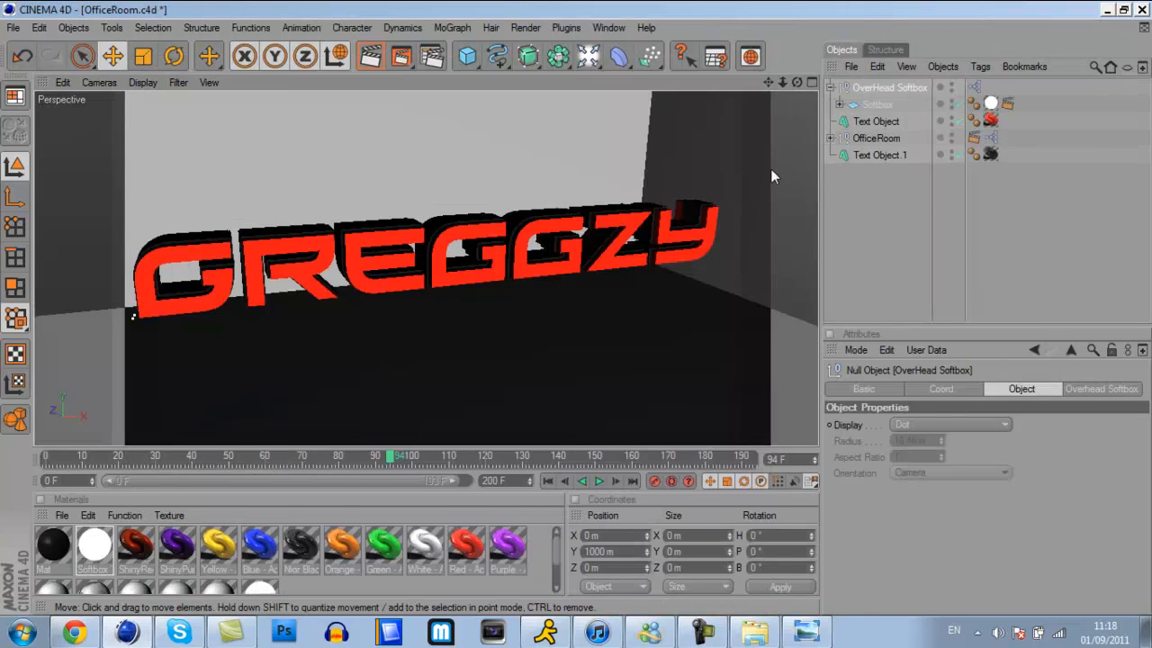
- Move the OverHead Softbox in front of the room to about Y 463 m and Z -1609 m
left_click(779, 88)
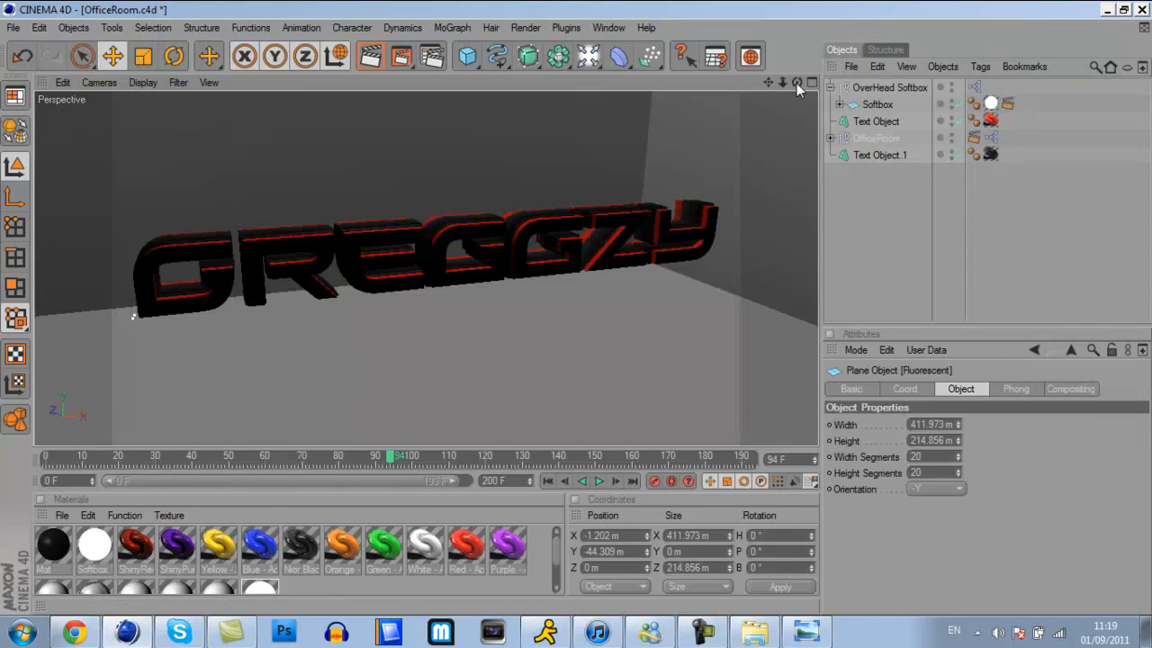
left_click(884, 87)
left_click(829, 87)
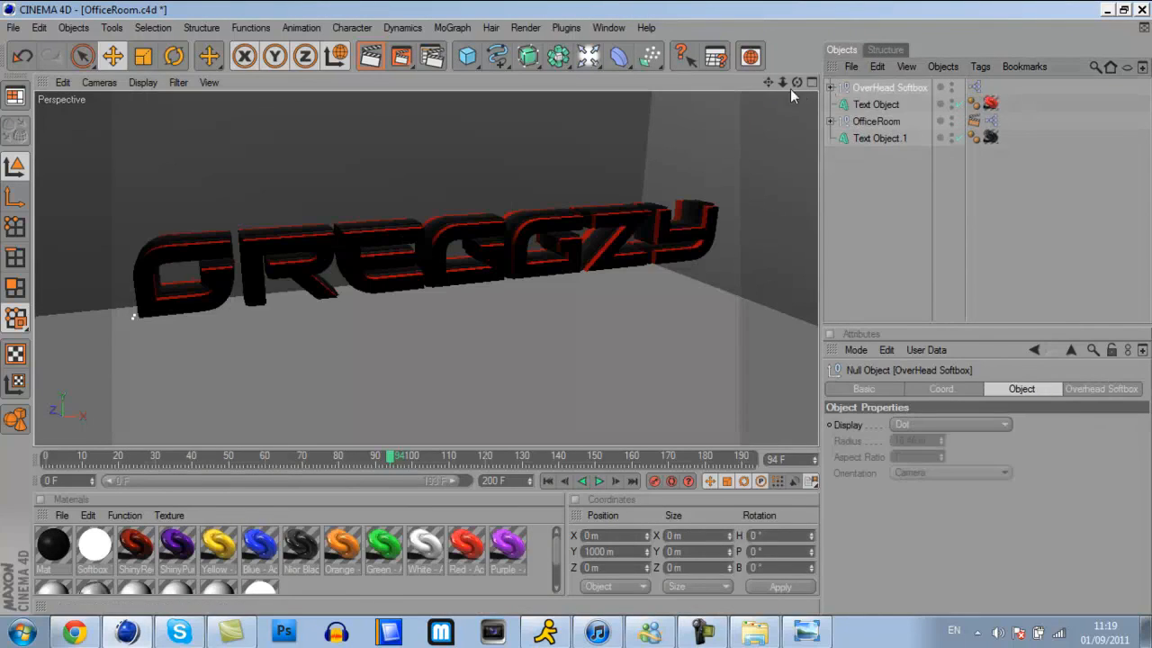
left_click_drag(782, 82, 594, 80)
left_click_drag(407, 161, 496, 129)
left_click_drag(562, 95, 553, 196)
- Tilt the OverHead Softbox to face the text, frame the angled Greggzy text again and clear the selection
left_click(174, 56)
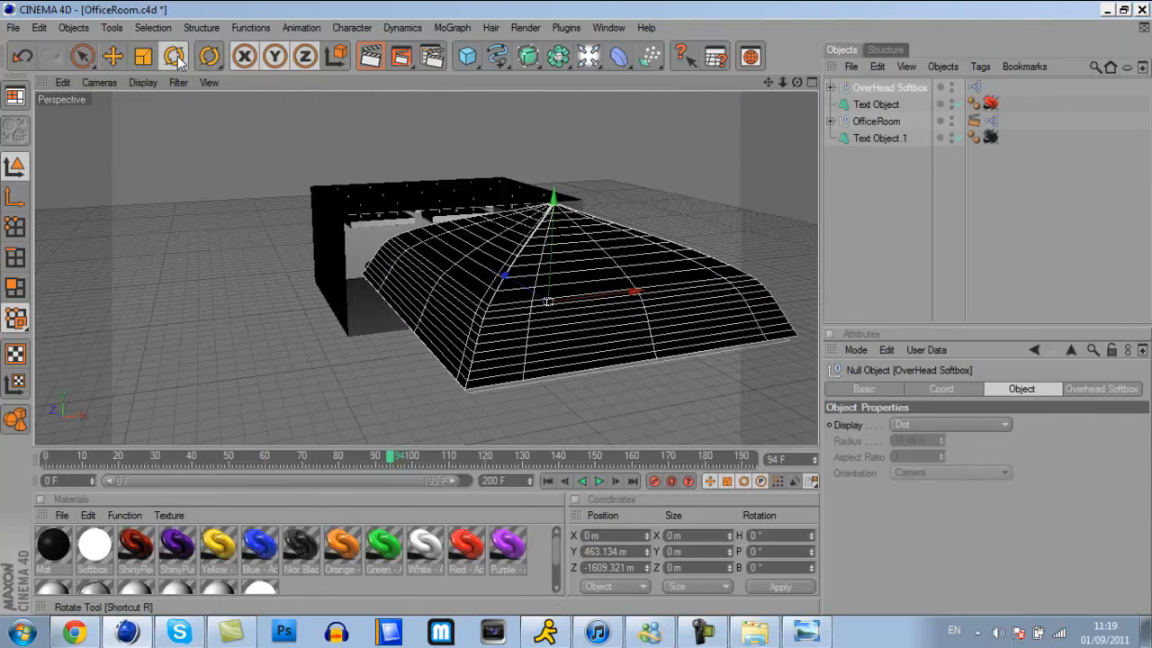
left_click_drag(581, 282, 586, 370)
left_click_drag(768, 82, 871, 135)
mouse_move(783, 83)
left_mouse_down()
mouse_move(850, 88)
mouse_move(738, 87)
mouse_move(803, 83)
left_mouse_up()
left_click(882, 105)
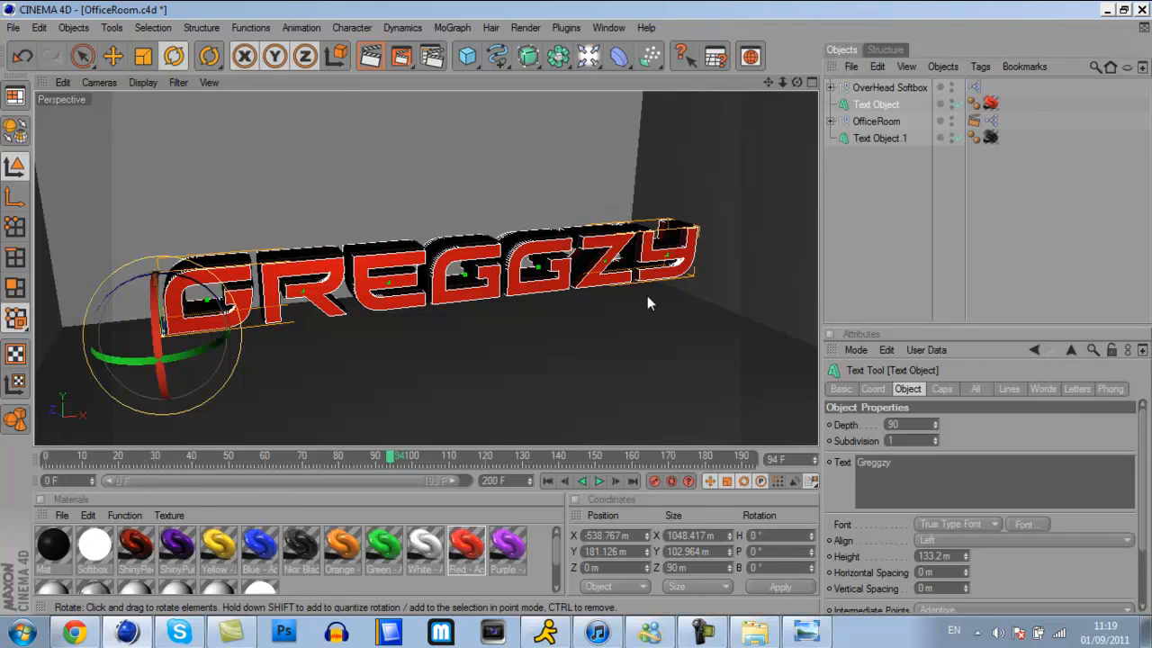
left_click(869, 172)
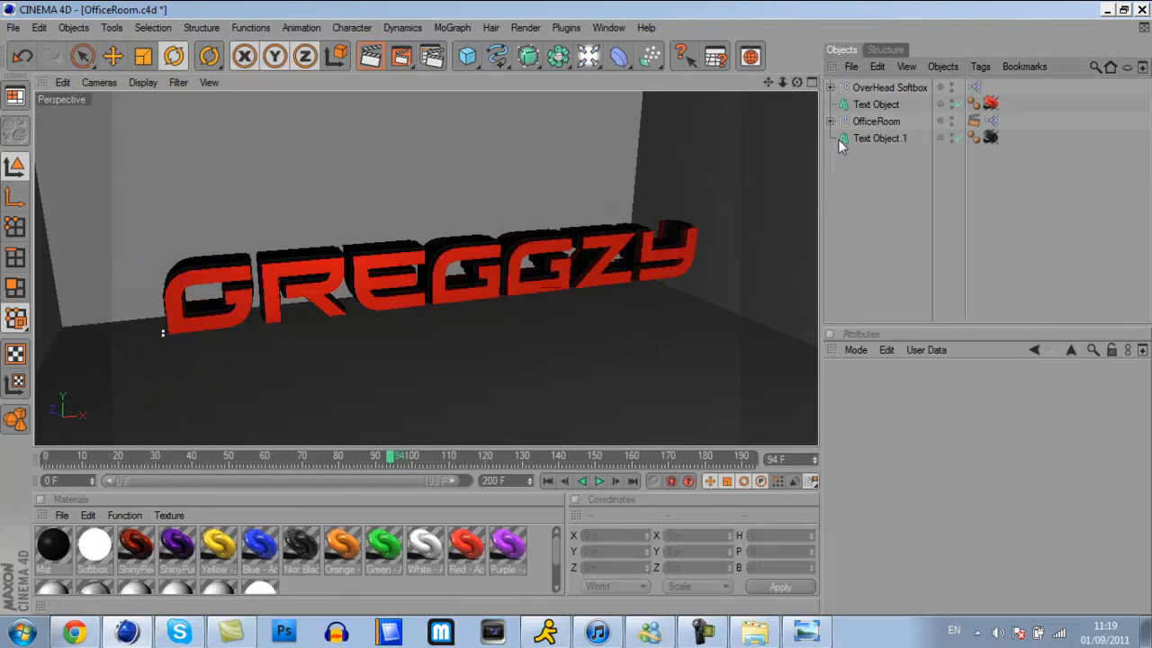